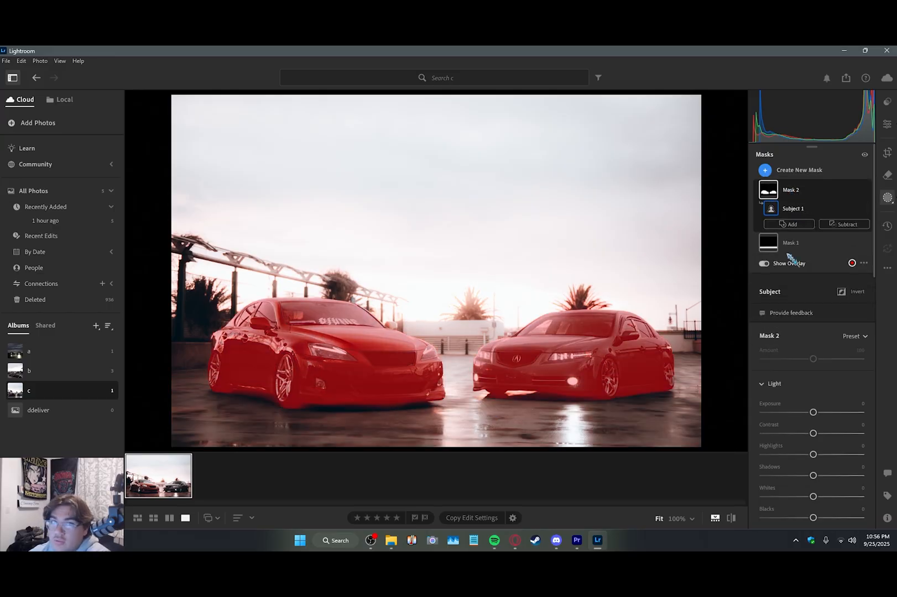
Step: Set the exposure of the mask covering both cars to +0.24 and its shadows to +2
left_click_drag(813, 413, 817, 413)
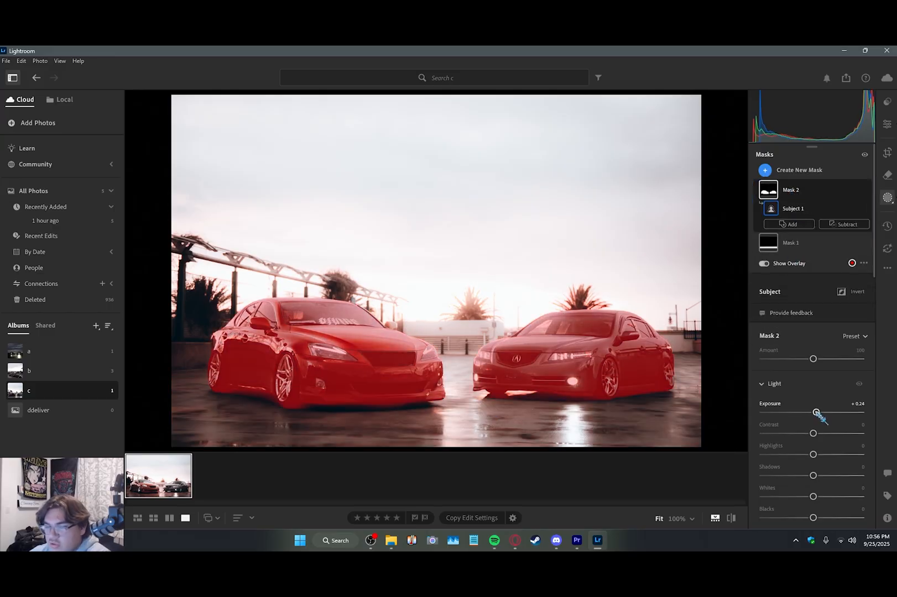
scroll(814, 359, "down", 1)
left_click_drag(813, 453, 819, 454)
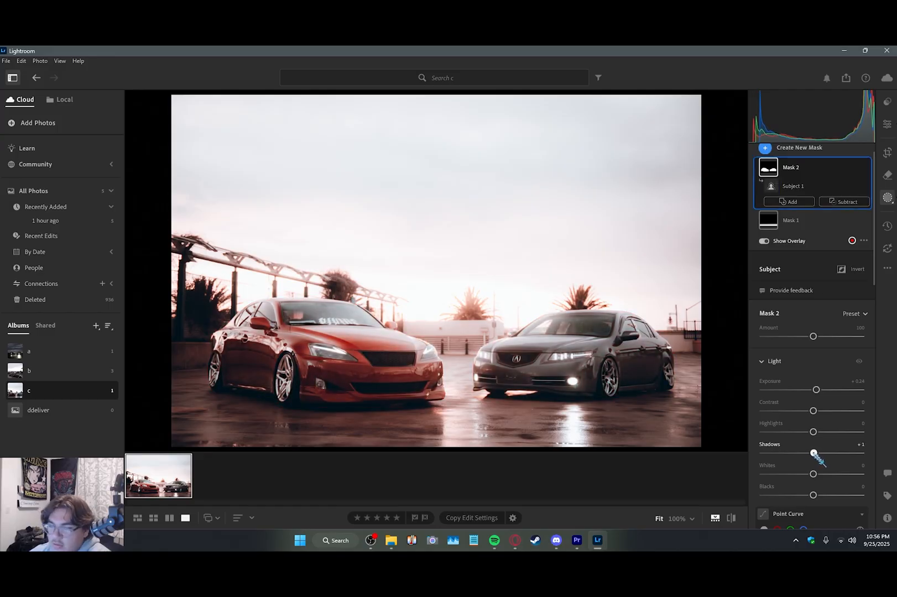
left_click_drag(814, 453, 813, 453)
Step: Examine the front ends of both cars at 100% zoom to judge their detail and sharpness
left_click(888, 124)
left_click(487, 365)
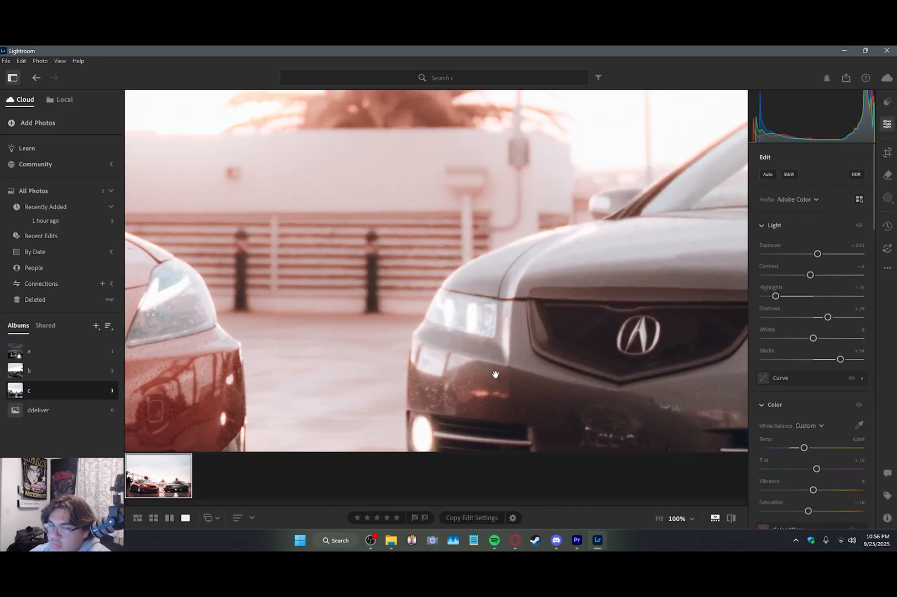
left_click_drag(496, 375, 326, 297)
left_click_drag(291, 324, 413, 327)
left_click_drag(334, 327, 482, 327)
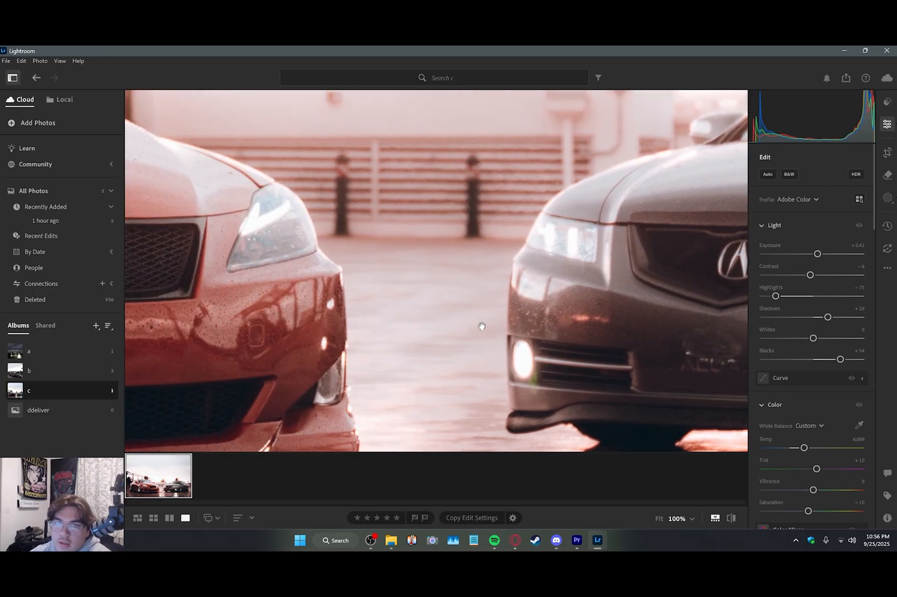
left_click_drag(269, 333, 490, 291)
left_click_drag(248, 304, 607, 316)
left_click_drag(395, 282, 150, 284)
left_click_drag(582, 296, 350, 268)
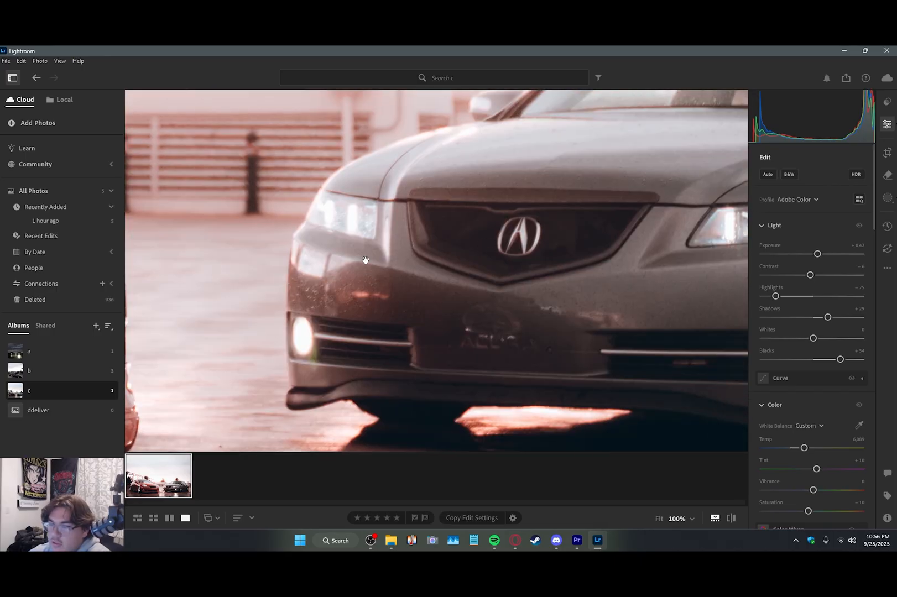
left_click(365, 260)
Step: Raise the clarity of the mask covering both cars to +22 and check the grey car's front up close
left_click(887, 198)
scroll(856, 276, "down", 10)
scroll(856, 372, "down", 3)
left_click(814, 415)
left_click_drag(820, 415, 825, 415)
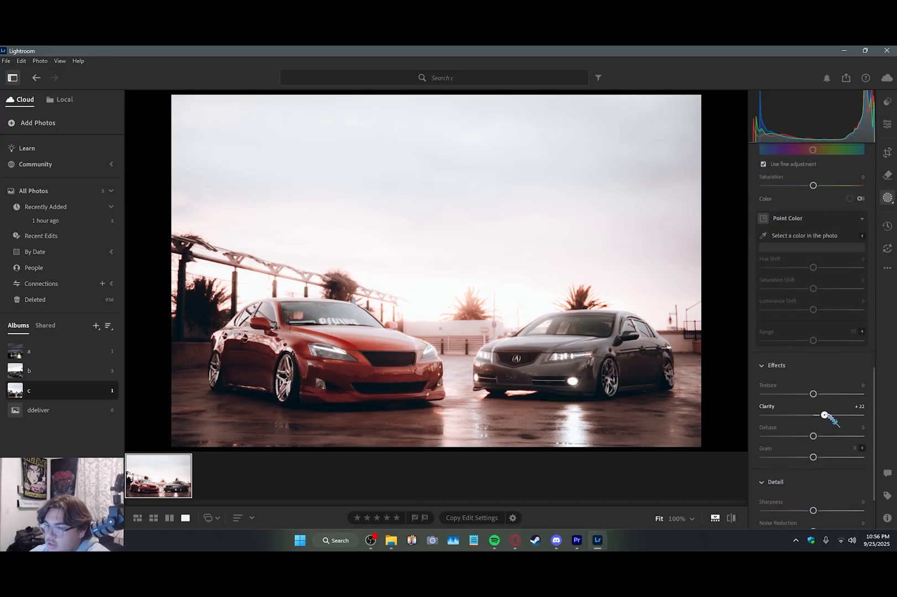
scroll(827, 415, "up", 13)
left_click(886, 125)
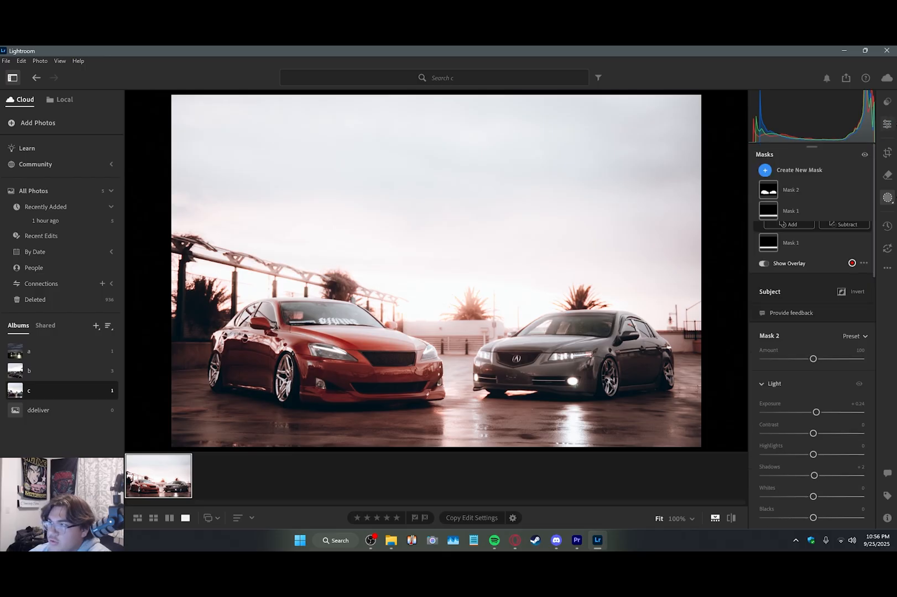
left_click(530, 360)
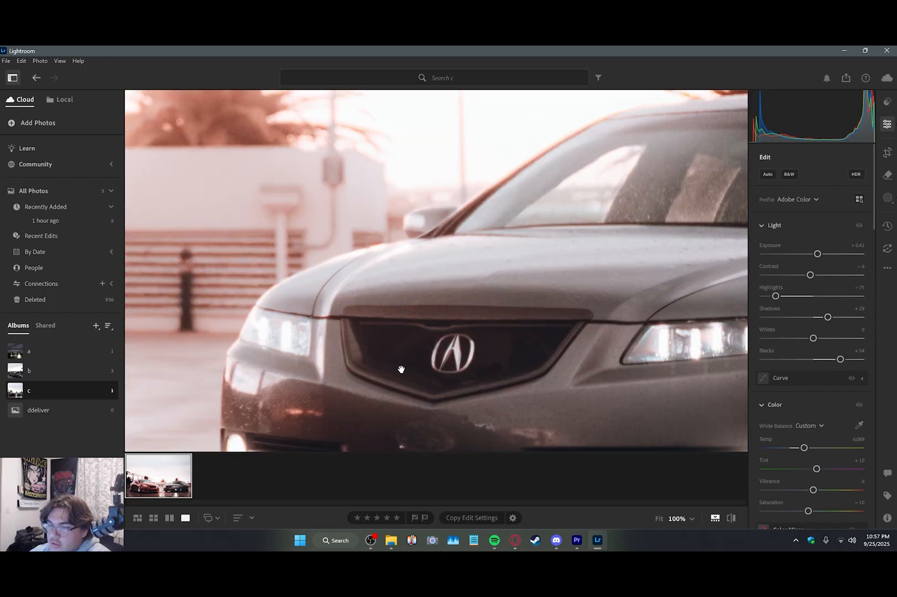
left_click_drag(400, 367, 475, 301)
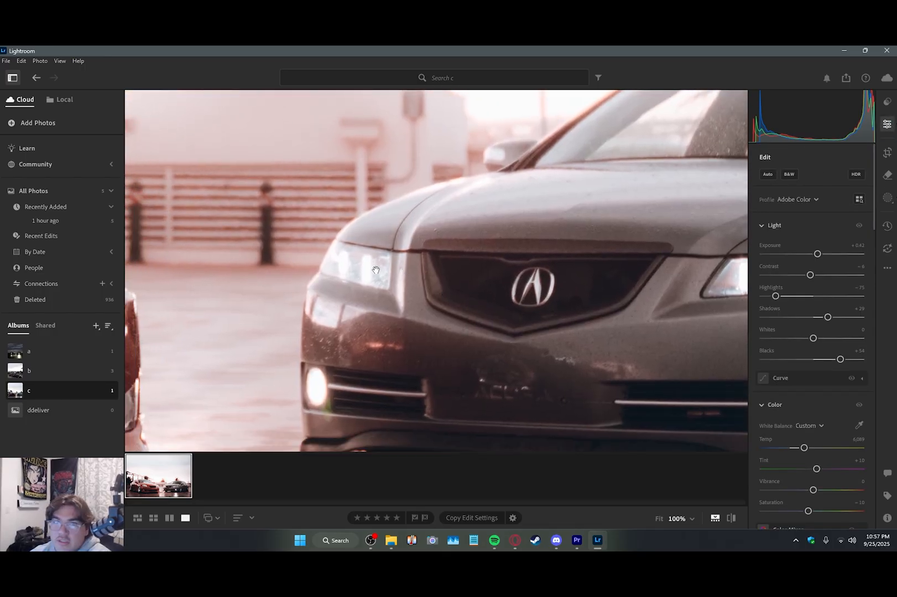
left_click_drag(410, 259, 412, 289)
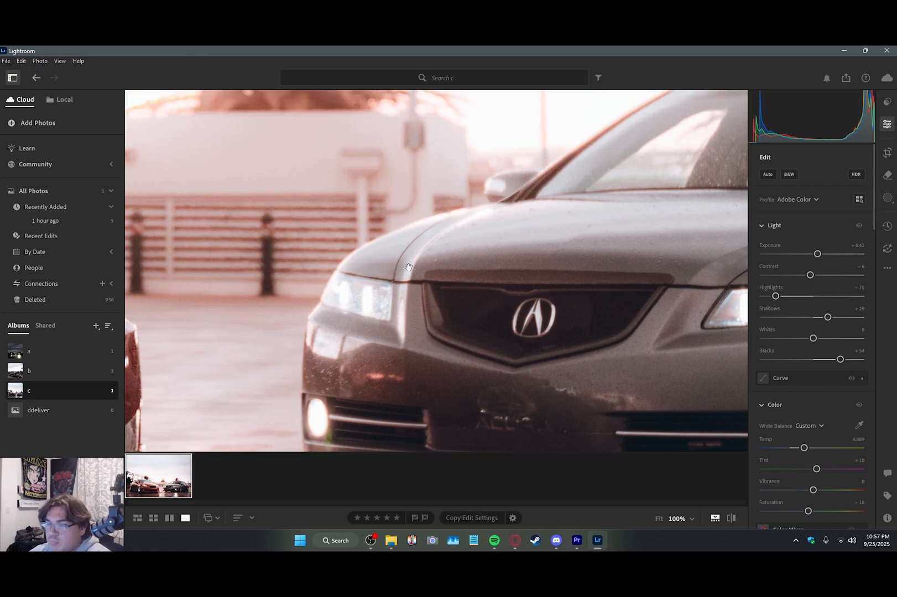
left_click(369, 314)
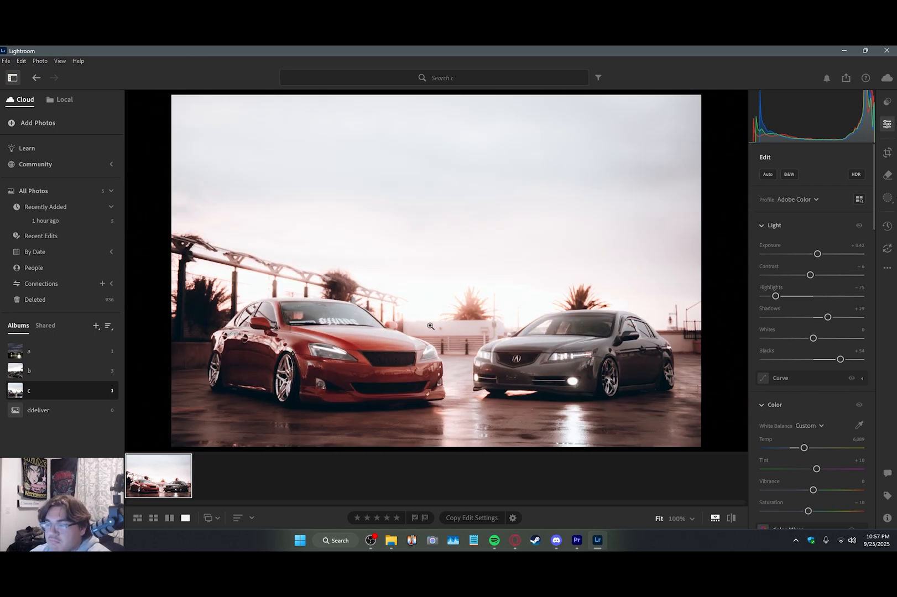
Step: Create an object mask over the red car's side windows and set its exposure to −1.00
key("m")
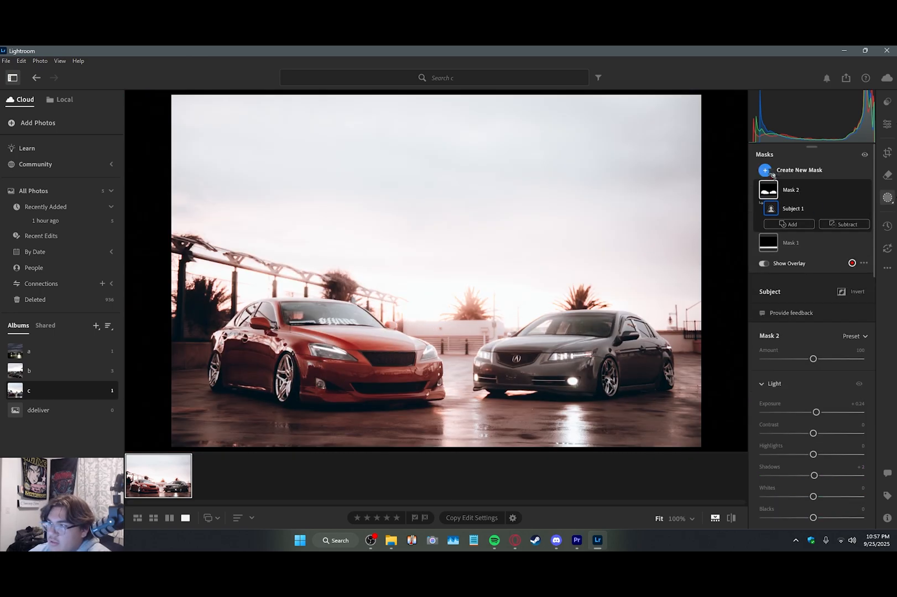
left_click(765, 169)
key("s")
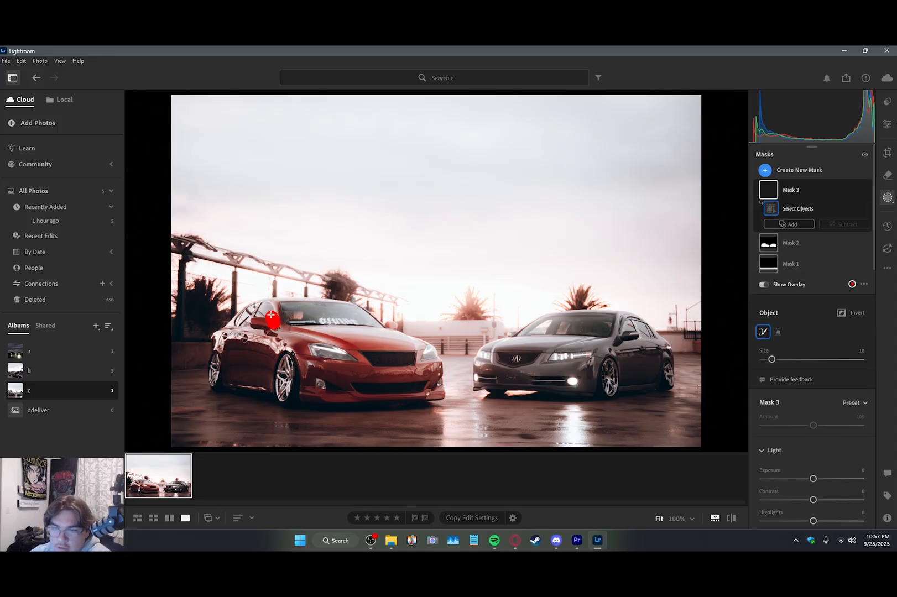
left_click_drag(272, 317, 258, 313)
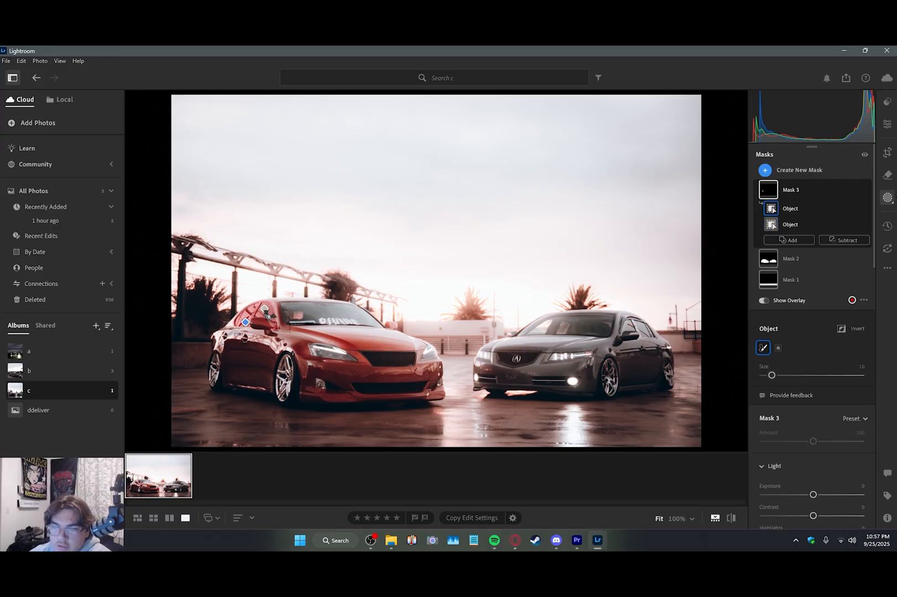
left_click_drag(813, 495, 801, 496)
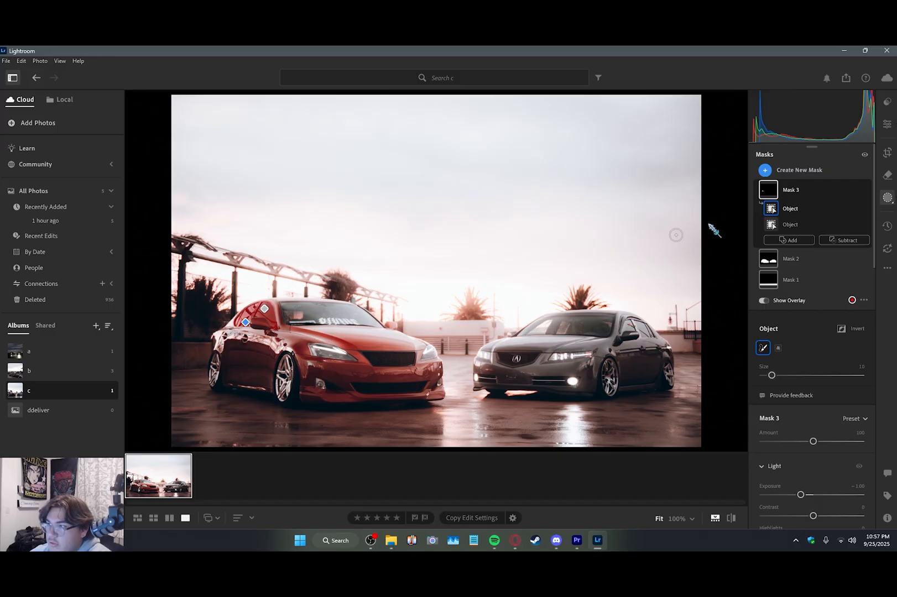
Step: Create an object mask over the red car's windshield and lower its exposure to darken the glass
left_click(768, 170)
left_click(797, 268)
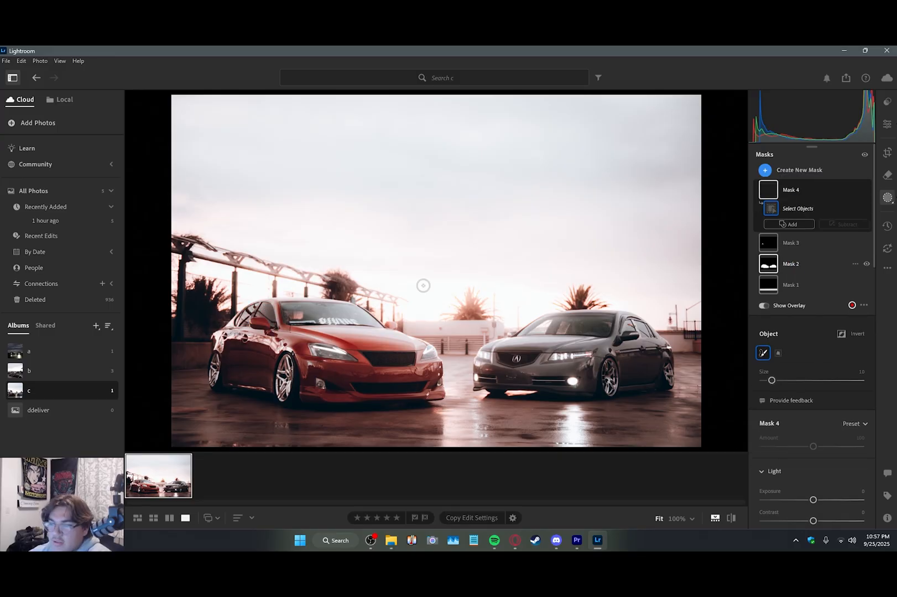
left_click_drag(288, 313, 367, 316)
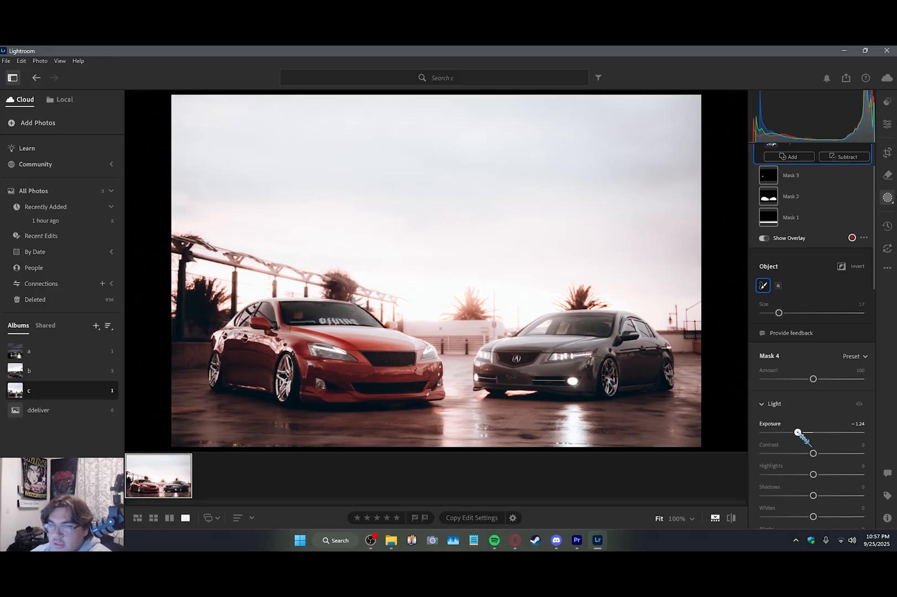
left_click_drag(797, 432, 800, 432)
Step: Create an object mask over the grey car's windshield and set its exposure to −0.56
left_click_drag(530, 331, 605, 326)
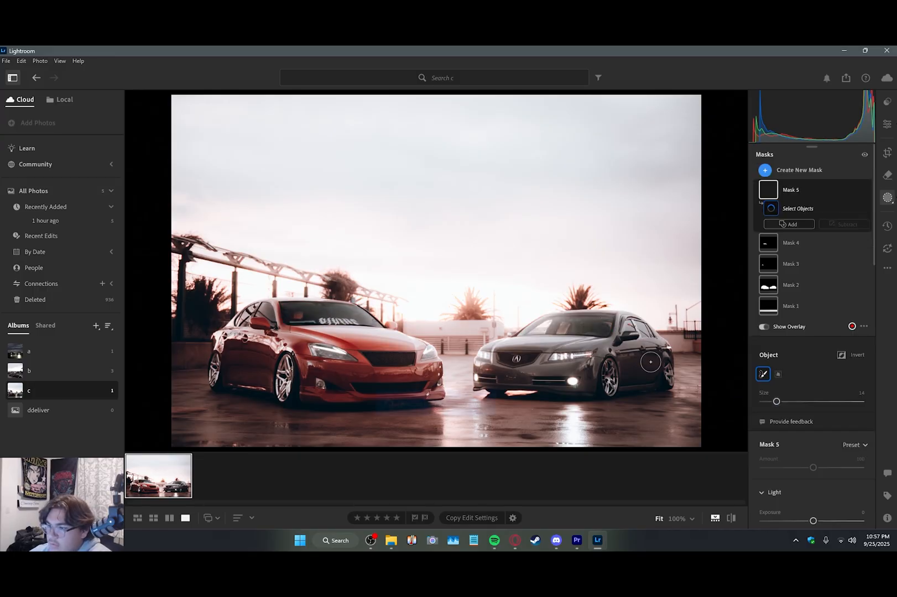
left_click_drag(813, 522, 806, 521)
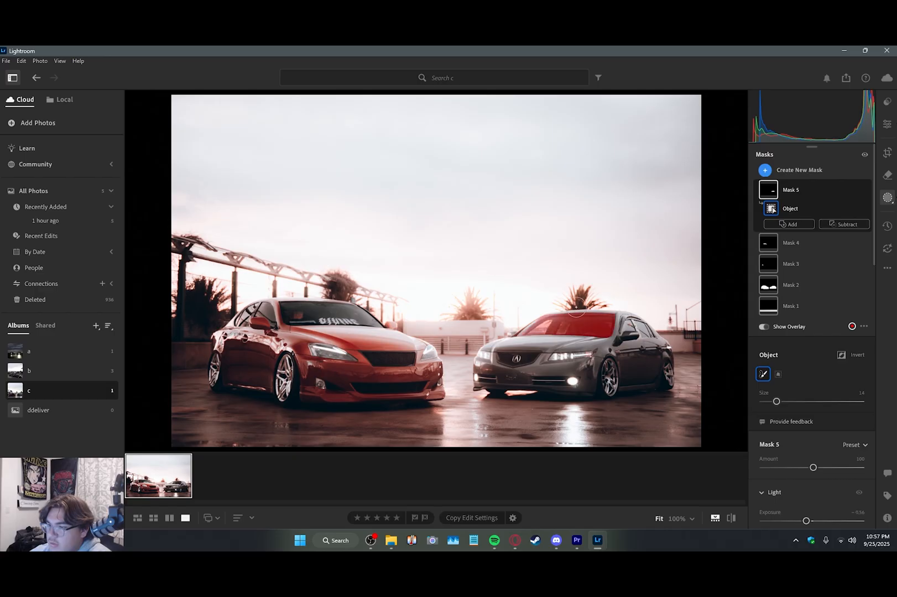
Step: Subtract the upper-left edge of the grey car's windshield from its mask with a size 3 brush and set the mask's exposure to −0.52
left_click(844, 224)
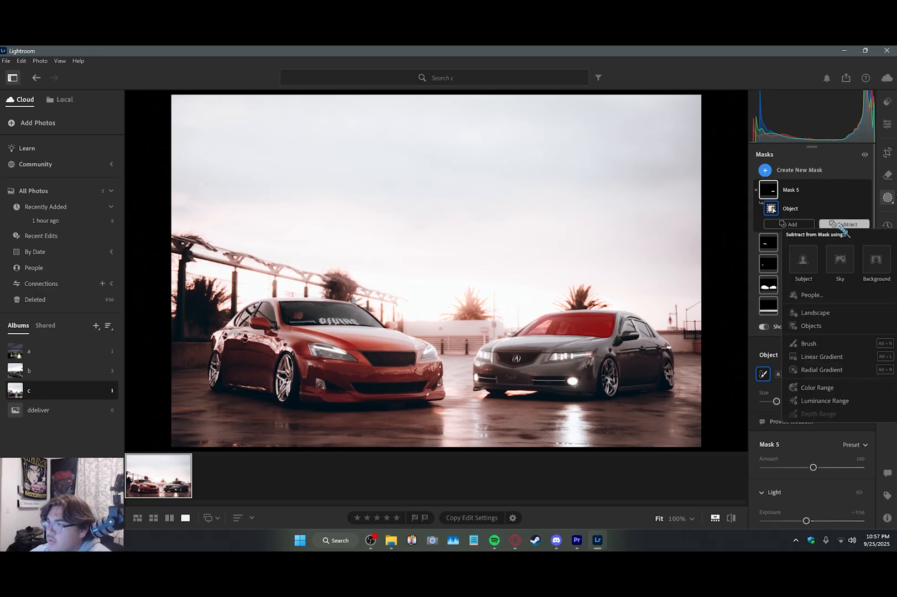
left_click(797, 343)
mouse_move(549, 311)
left_mouse_down()
mouse_move(538, 317)
mouse_move(549, 312)
left_mouse_up()
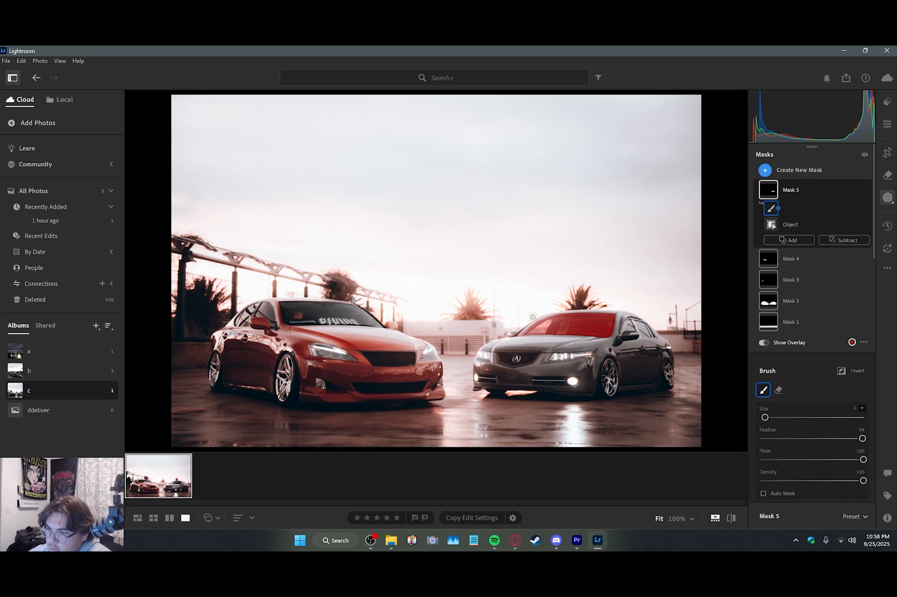
scroll(819, 387, "down", 3)
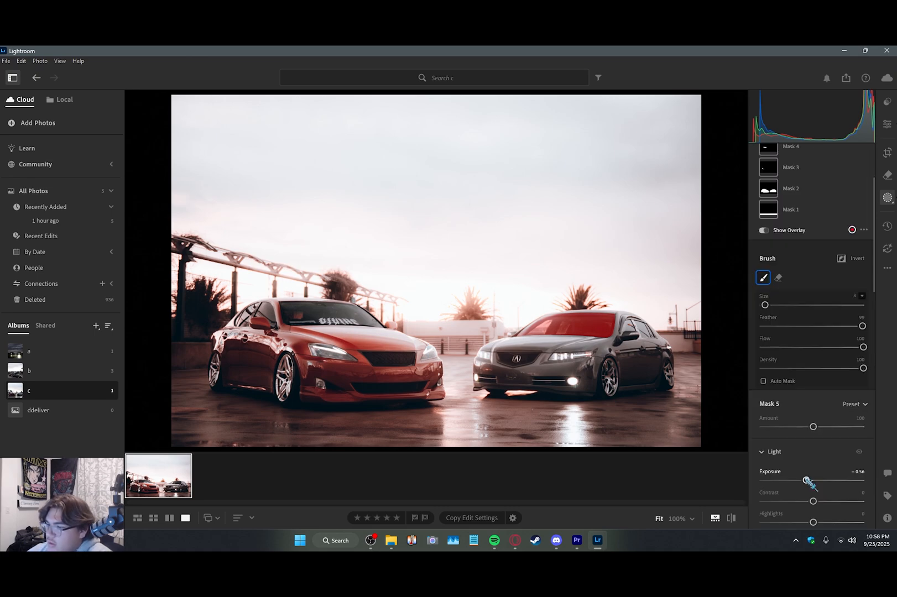
left_click_drag(809, 481, 808, 481)
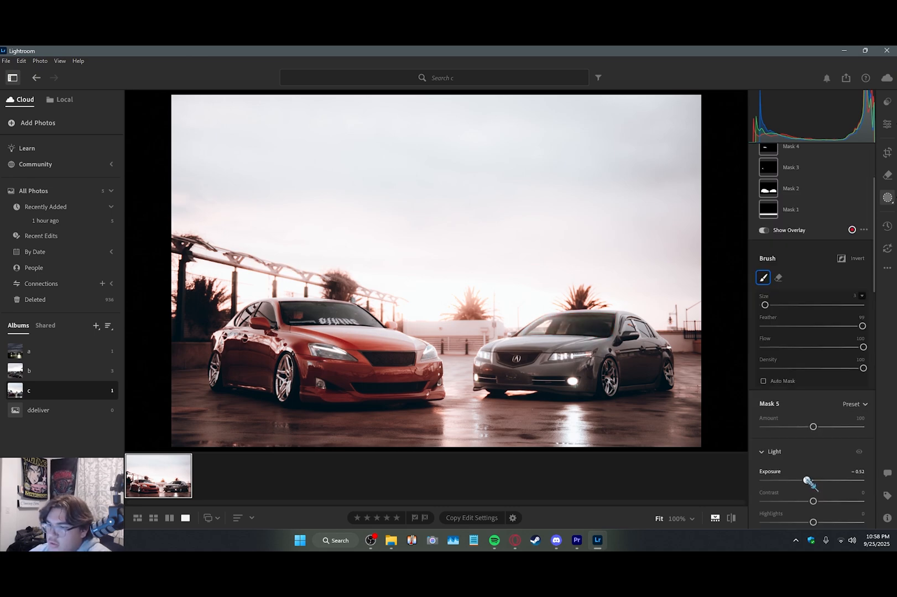
scroll(790, 399, "up", 3)
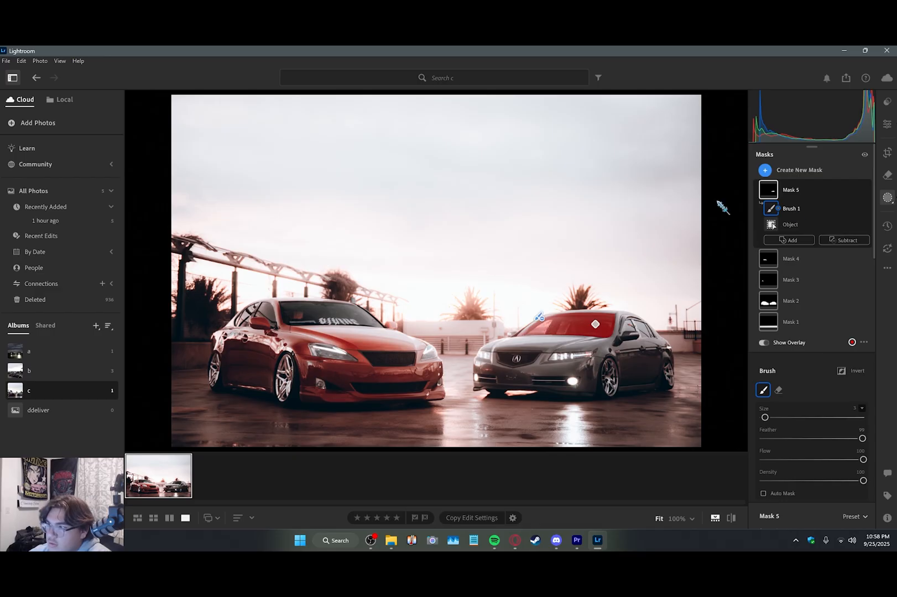
Step: Add the lower-left corner of the grey car's windshield to its mask with a size 2 brush
left_click(793, 240)
left_click(796, 360)
left_click(524, 333)
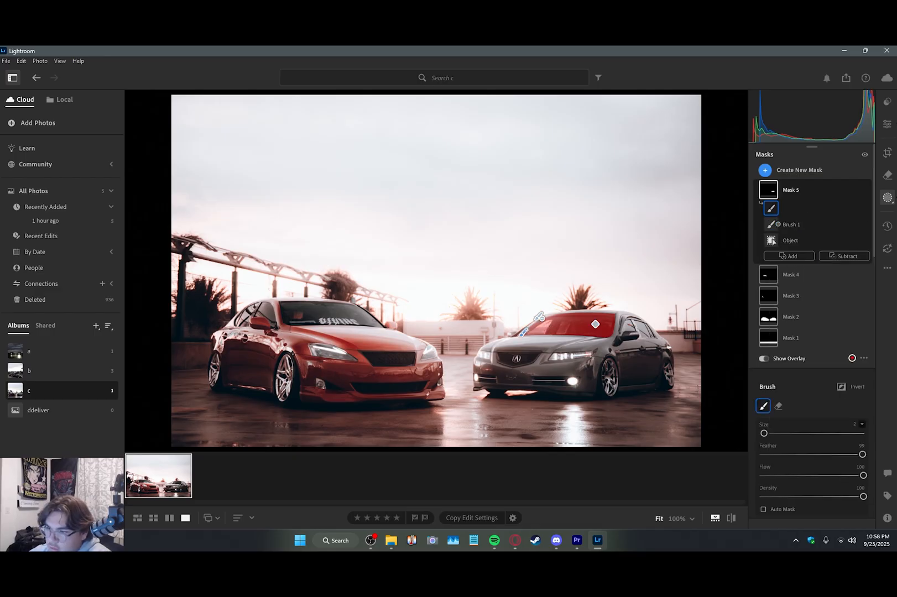
scroll(807, 498, "down", 3)
scroll(811, 331, "up", 3)
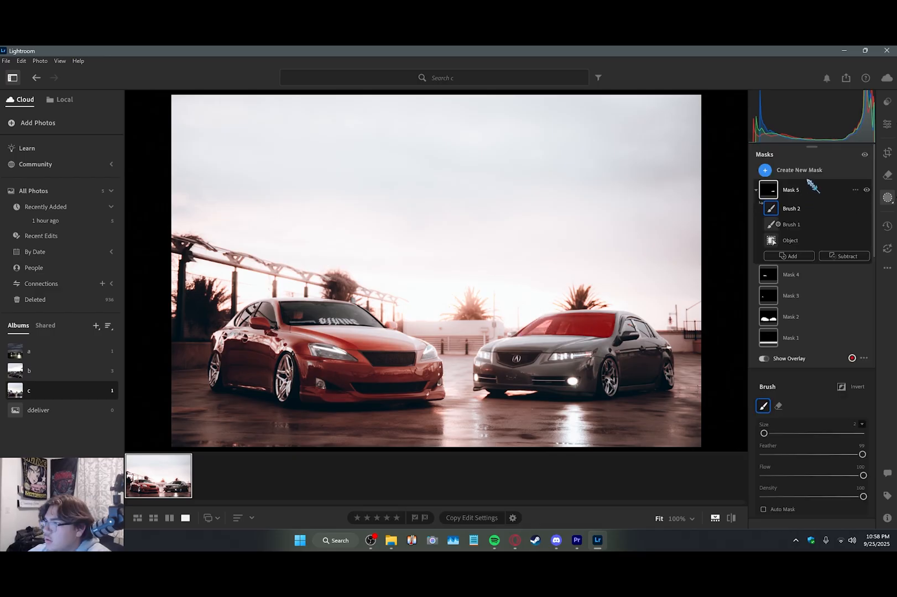
Step: Create an object mask over the grey car's side windows and set its exposure to −0.80
left_click(806, 171)
left_click(795, 261)
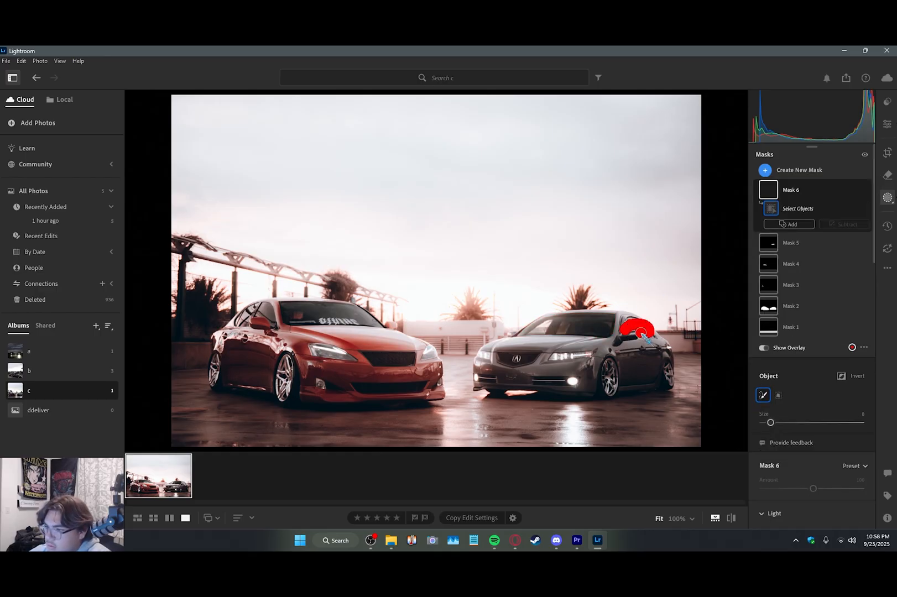
left_click_drag(642, 334, 641, 332)
scroll(819, 390, "down", 2)
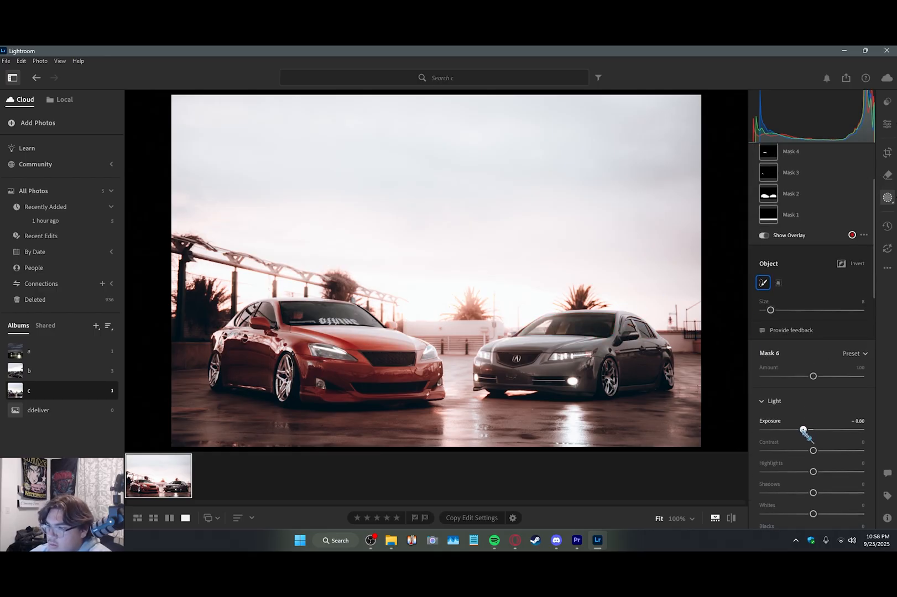
scroll(809, 310, "up", 2)
Step: Create an object mask covering both headlights of the red car
left_click(800, 171)
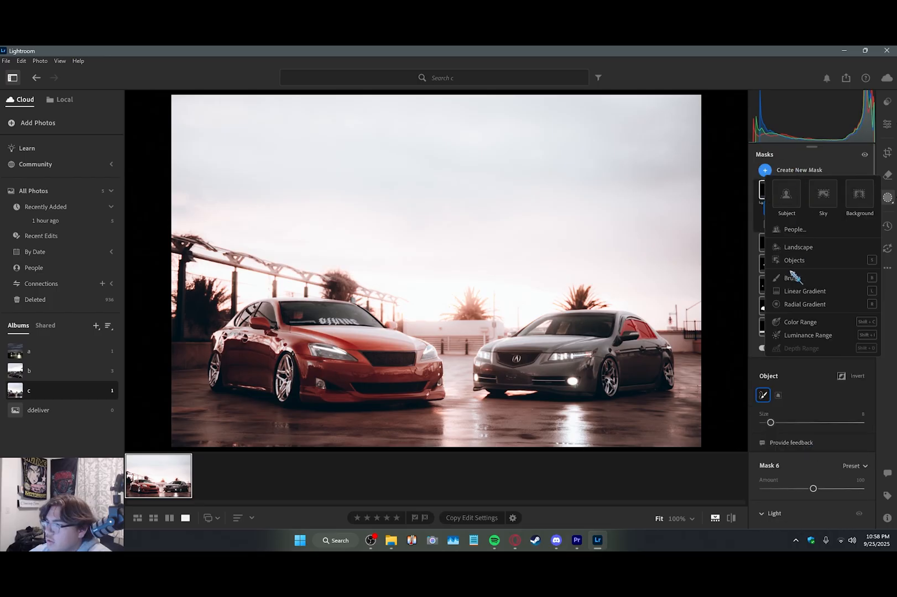
left_click(795, 260)
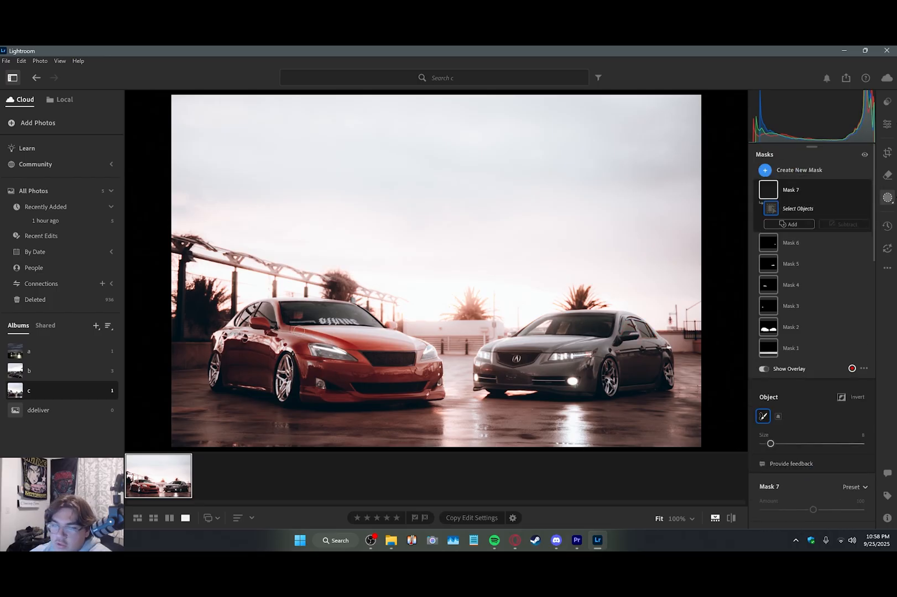
left_click_drag(315, 350, 348, 357)
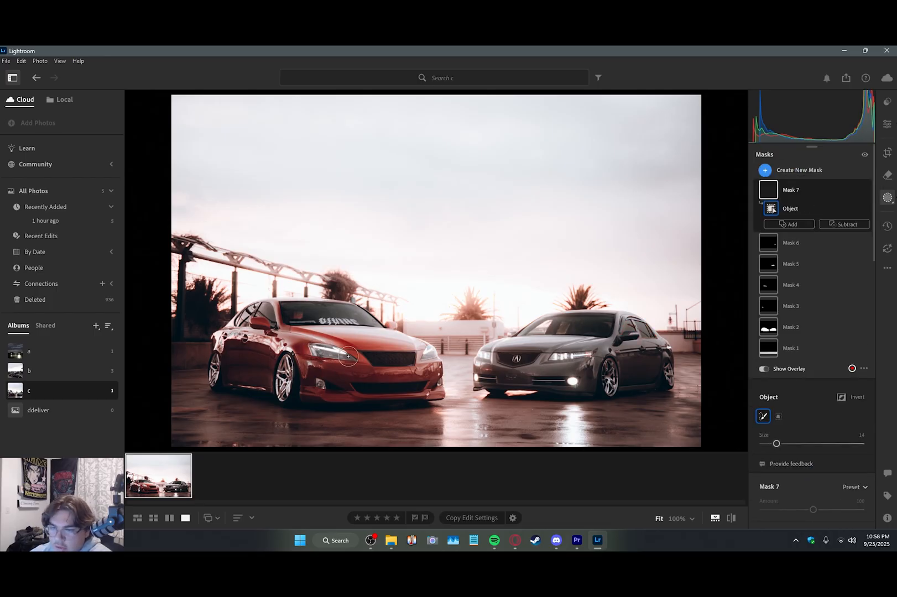
left_click(428, 355)
Step: Set the headlight mask's highlights to +15 and its exposure to −0.28
scroll(814, 423, "down", 1)
scroll(815, 423, "down", 4)
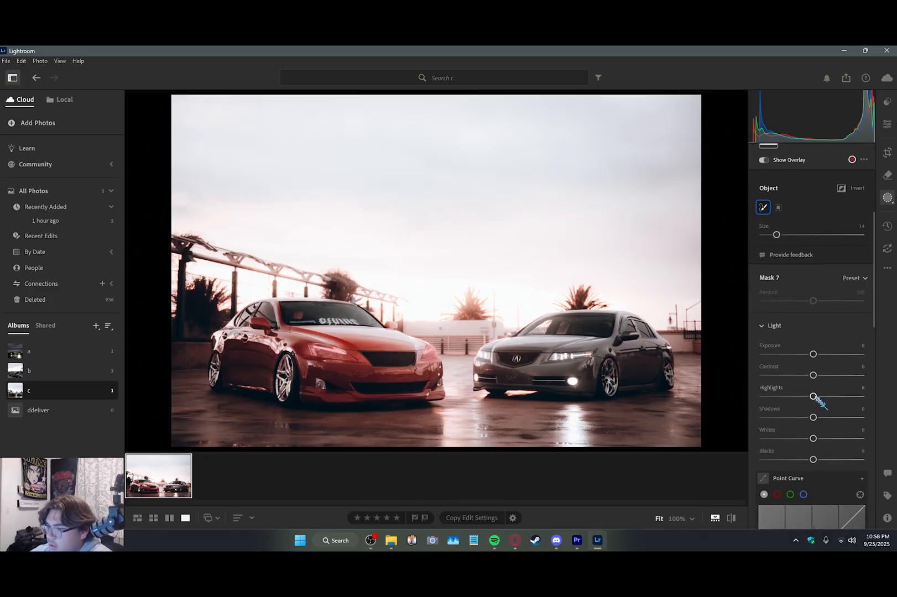
left_click_drag(814, 397, 821, 396)
left_click_drag(813, 354, 810, 354)
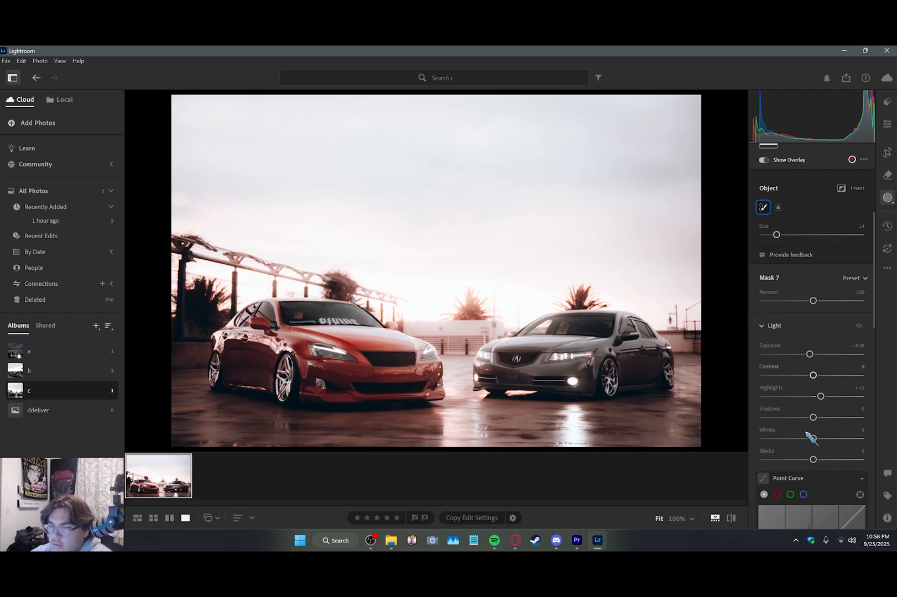
Step: Subtract excess area from the red car's headlight mask with a size 2 brush
scroll(810, 435, "up", 5)
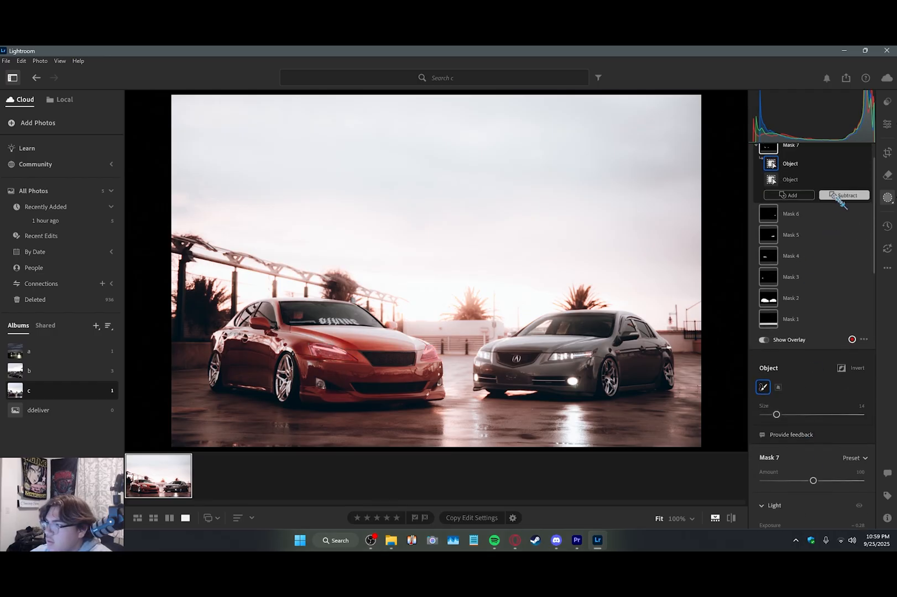
left_click(836, 197)
left_click(771, 306)
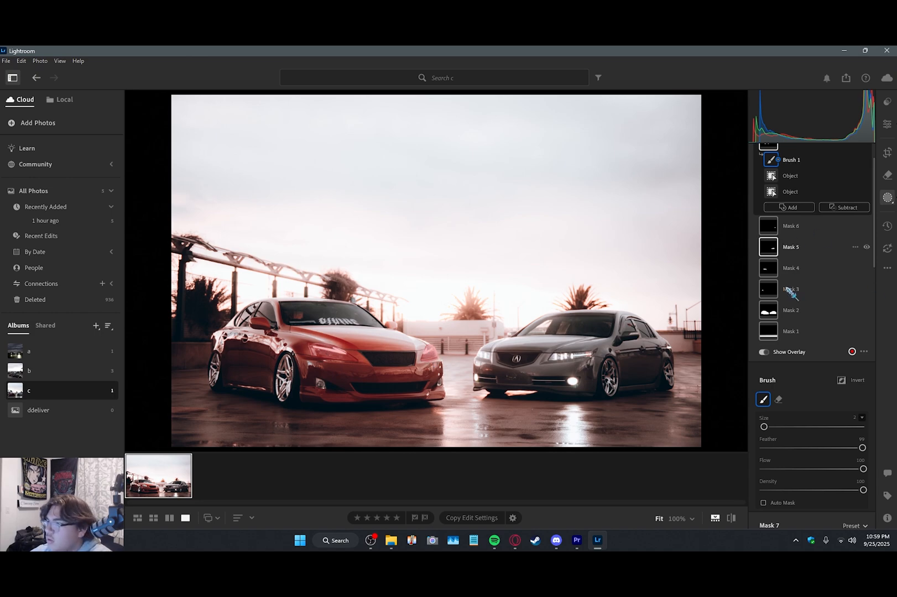
Step: Create an object mask covering both headlights of the grey car
scroll(767, 208, "up", 2)
left_click(803, 170)
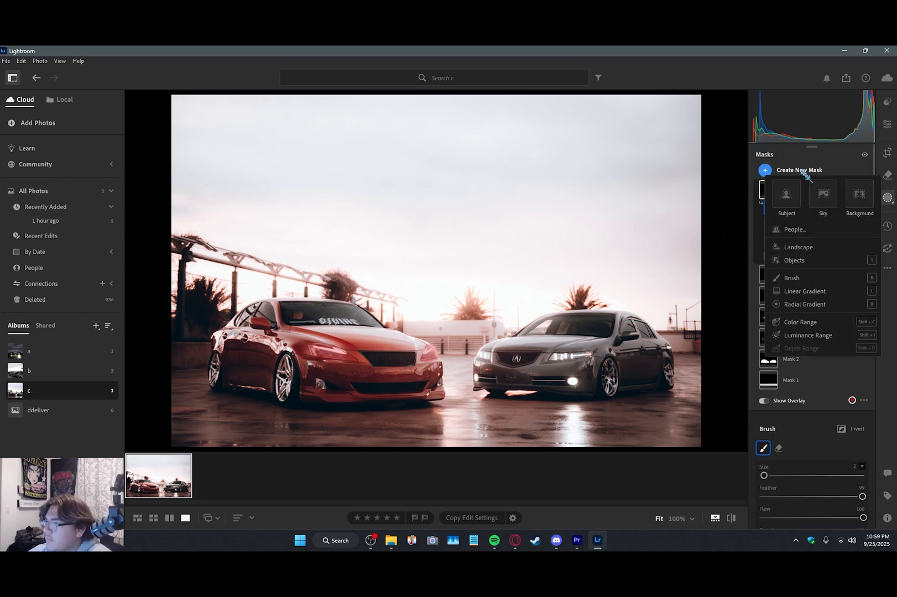
left_click(795, 260)
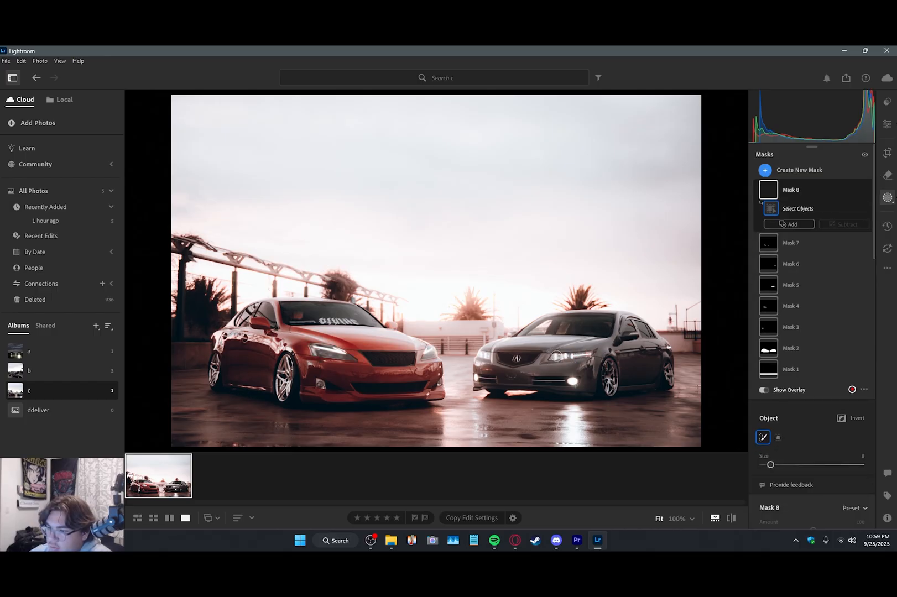
left_click_drag(522, 361, 494, 356)
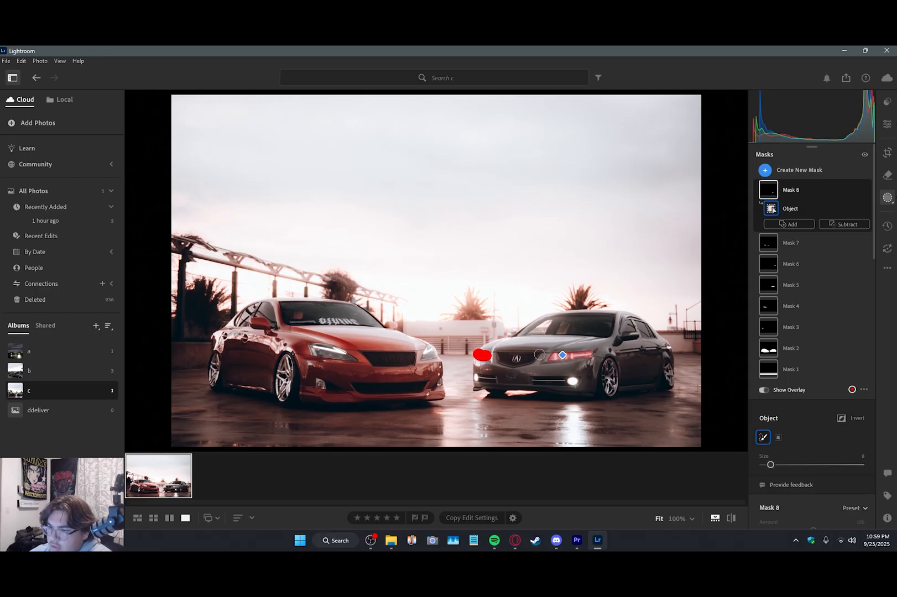
Step: Set the grey car's headlight mask's exposure to −0.32 and its highlights to +17
scroll(818, 406, "down", 3)
left_click_drag(813, 466, 821, 442)
scroll(814, 476, "down", 2)
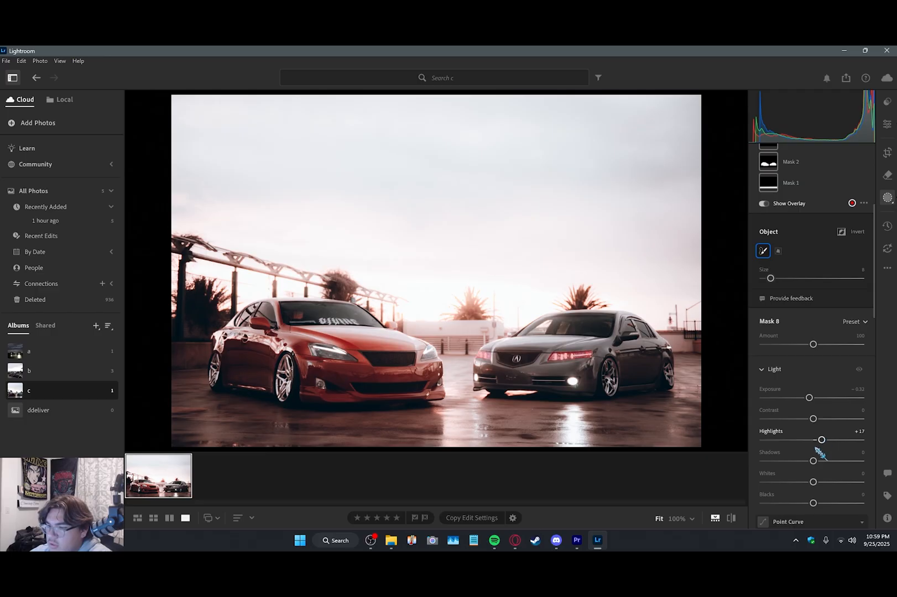
Step: Create a mask with radial gradients covering the grey car's front and rear wheels
scroll(821, 387, "up", 5)
left_click(803, 172)
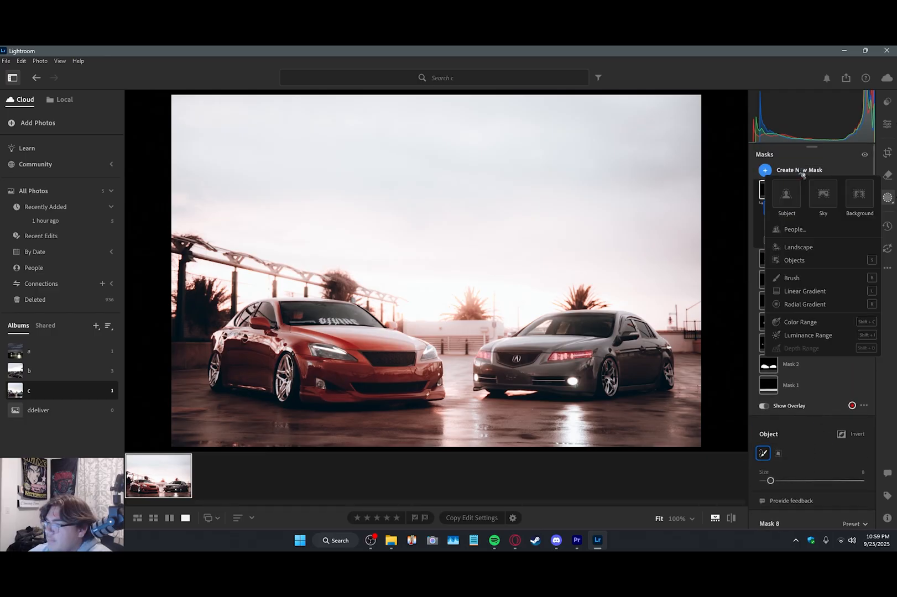
left_click(792, 305)
mouse_move(595, 377)
left_mouse_down()
mouse_move(614, 391)
mouse_move(611, 379)
left_mouse_up()
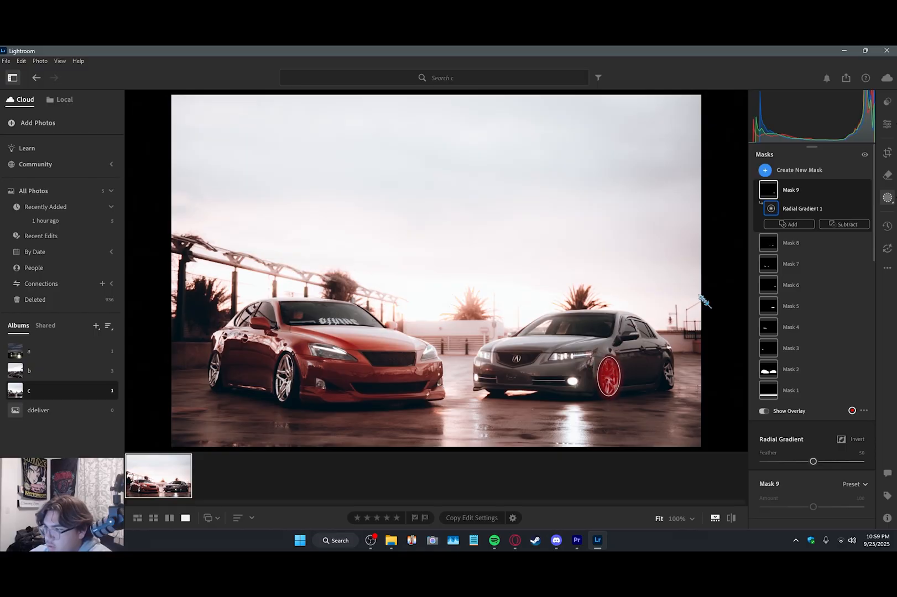
left_click(790, 224)
left_click(797, 370)
left_click_drag(667, 370, 680, 382)
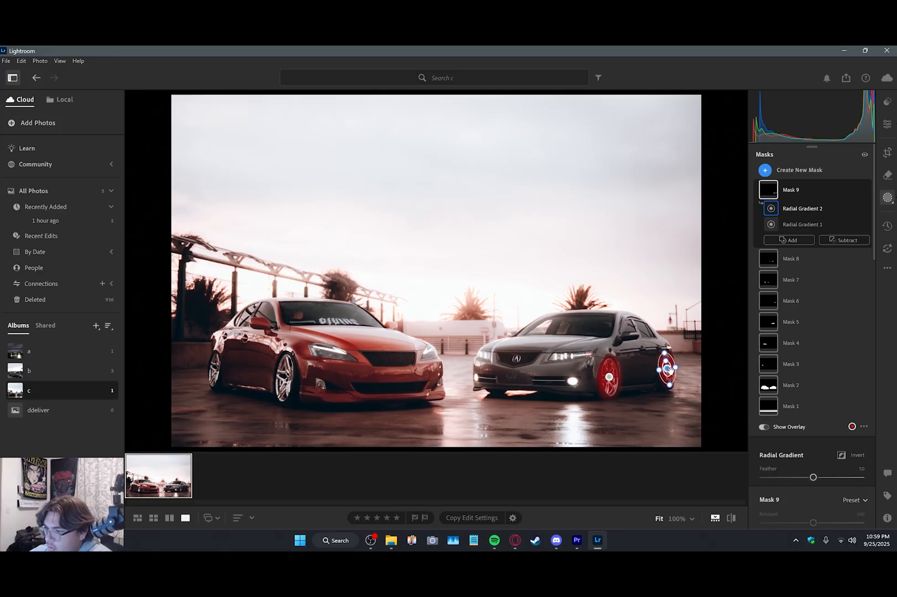
Step: Set the grey car's wheel mask's exposure to +0.26
scroll(805, 381, "down", 3)
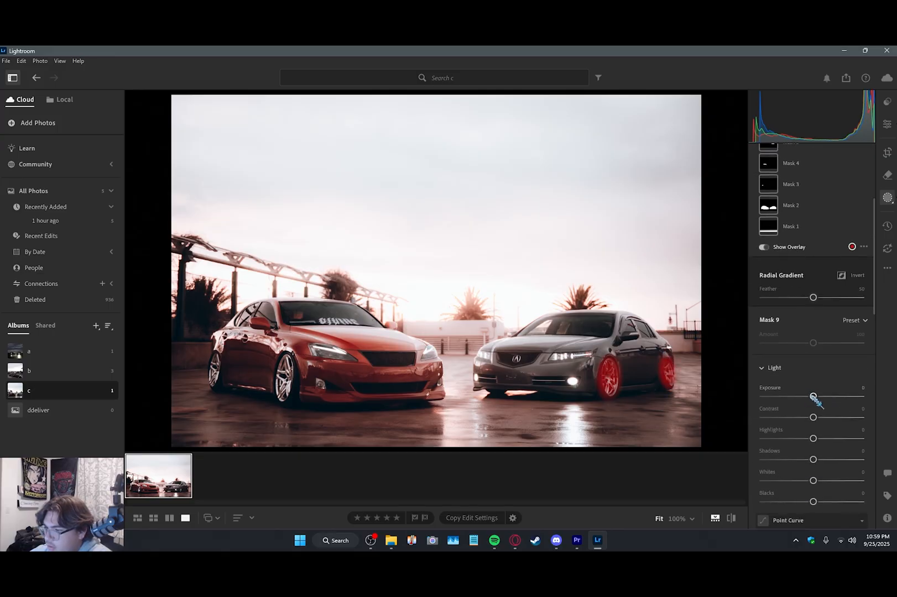
scroll(813, 421, "up", 5)
left_click(791, 171)
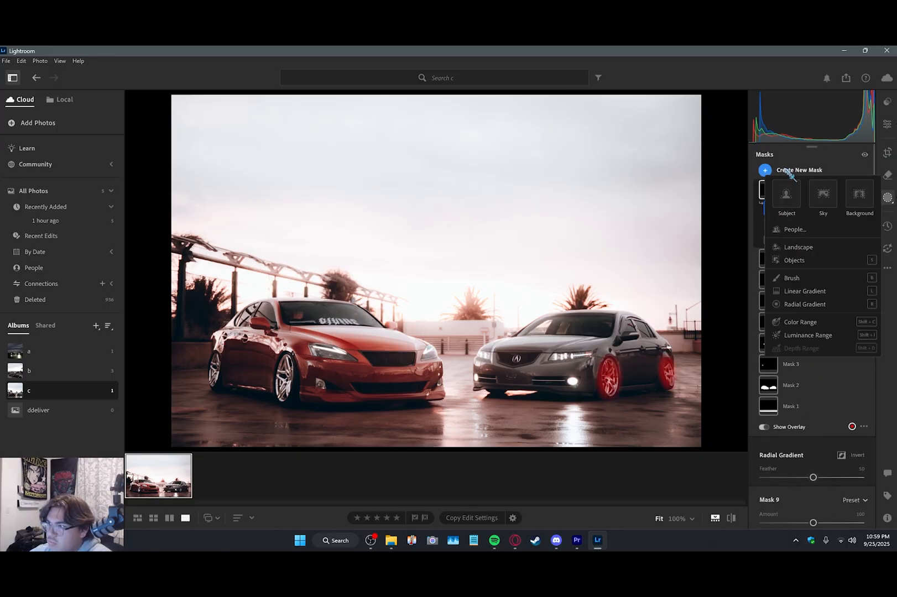
scroll(811, 454, "down", 4)
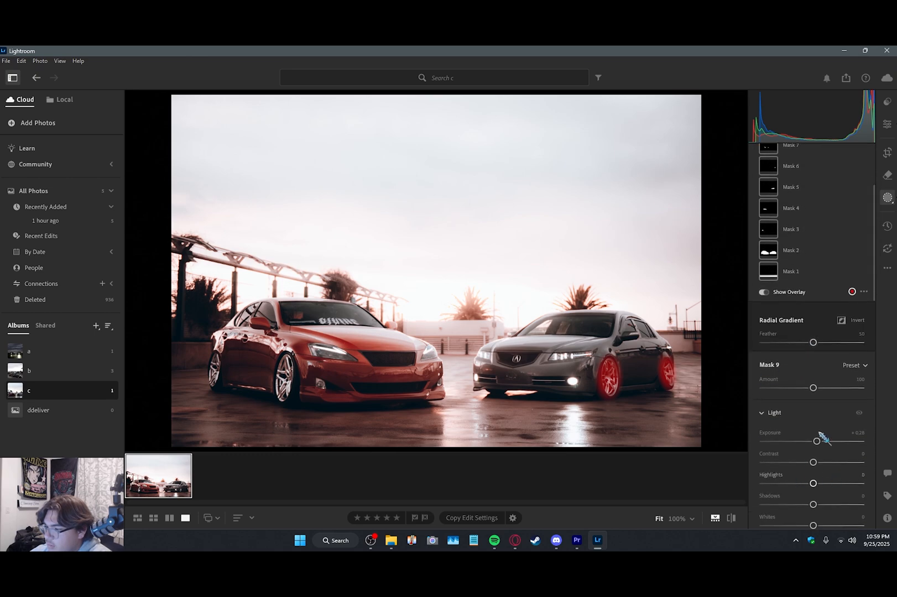
Step: Create a mask with radial gradients over both wheels of the red car and set its exposure to +0.12
scroll(811, 343, "up", 4)
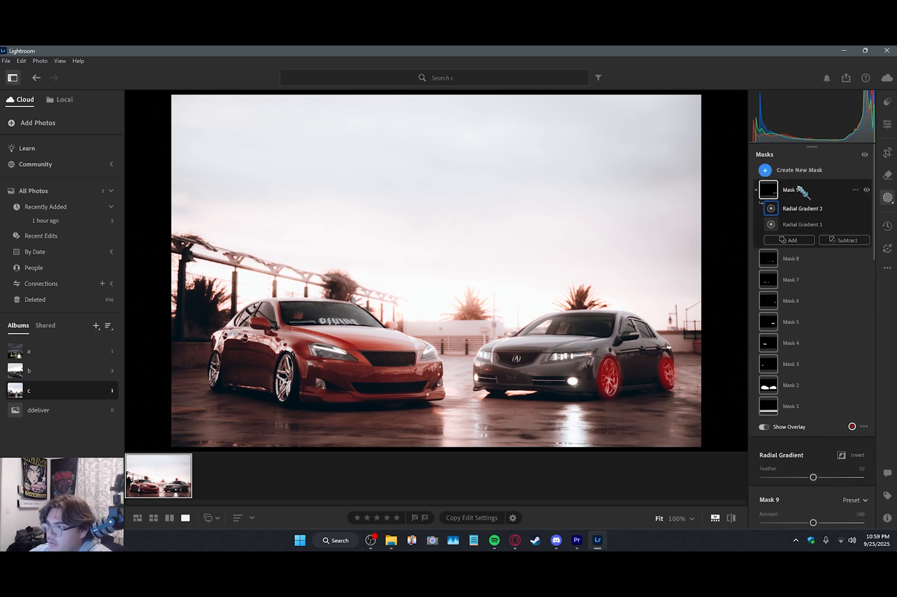
left_click(775, 170)
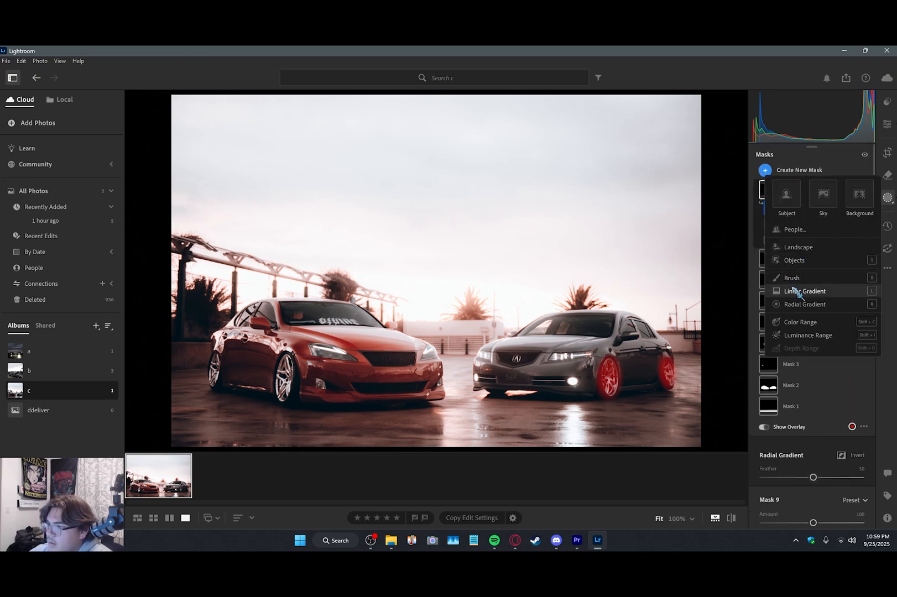
left_click(788, 302)
mouse_move(284, 367)
left_mouse_down()
mouse_move(297, 392)
mouse_move(284, 367)
mouse_move(285, 377)
left_mouse_up()
left_click(788, 224)
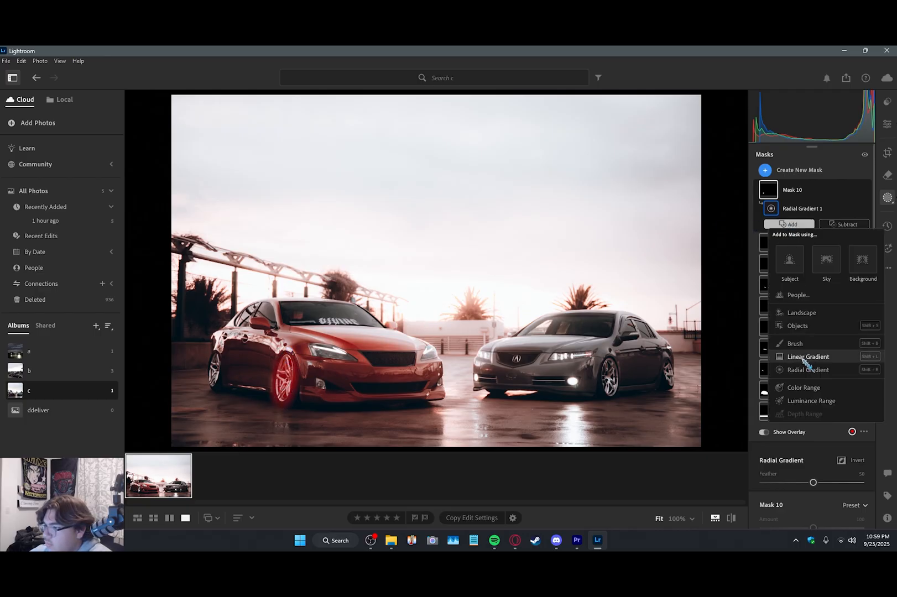
left_click(802, 372)
left_click_drag(215, 371, 223, 386)
scroll(812, 415, "down", 3)
left_click_drag(813, 418, 814, 418)
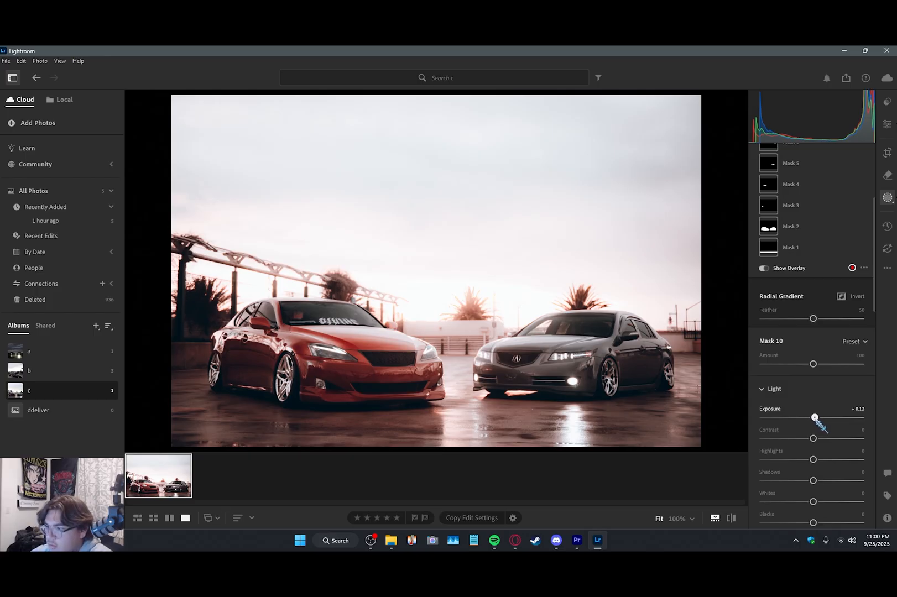
Step: Create a linear gradient mask fading from the sky down to the cars and set its exposure to −1.00
scroll(815, 419, "up", 3)
left_click(802, 170)
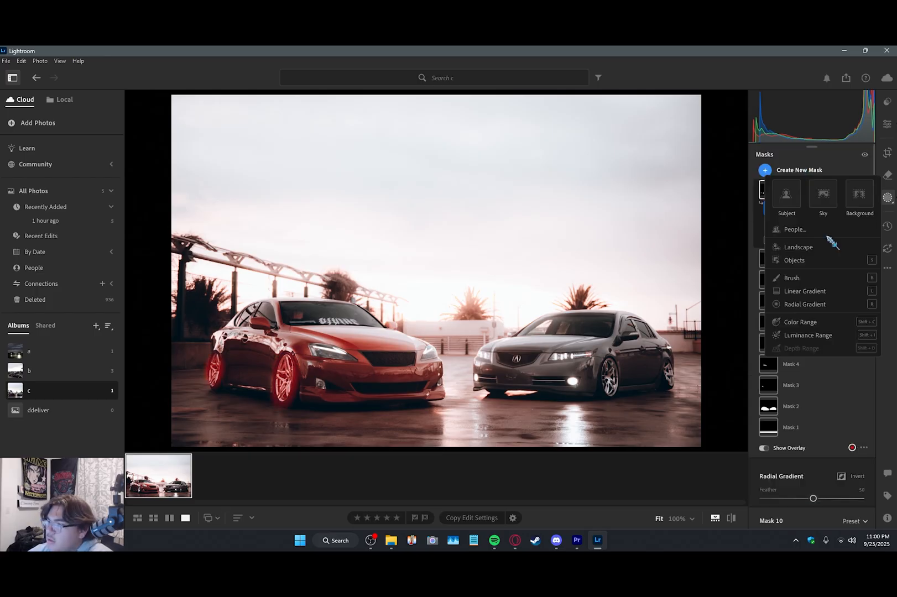
left_click(803, 291)
left_click_drag(423, 122, 419, 405)
left_click_drag(432, 117, 436, 201)
scroll(800, 344, "down", 3)
scroll(800, 344, "down", 2)
mouse_move(813, 335)
left_mouse_down()
mouse_move(761, 347)
mouse_move(782, 346)
mouse_move(757, 340)
mouse_move(794, 343)
mouse_move(783, 336)
mouse_move(801, 335)
left_mouse_up()
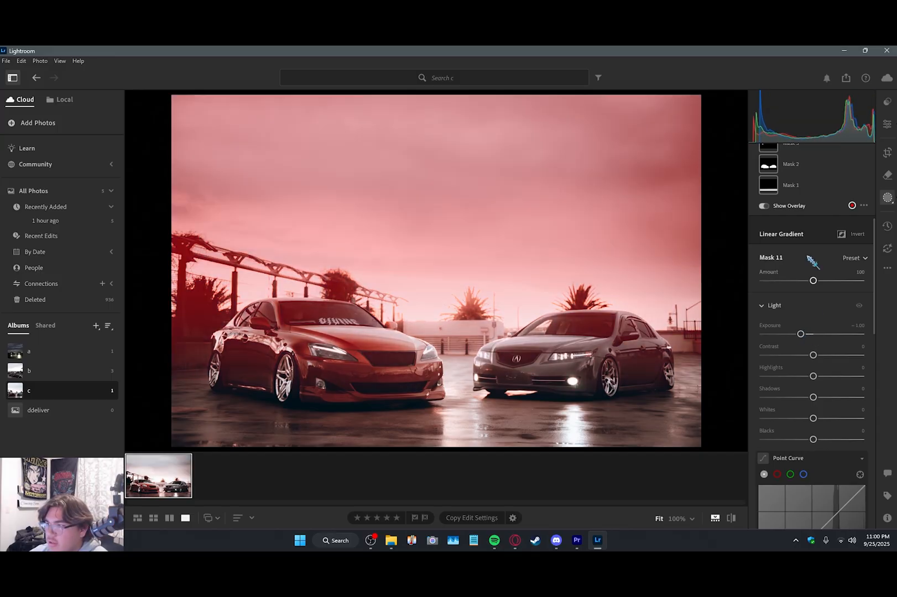
Step: Set the sky gradient's clarity to +41 and dehaze to +10
left_click_drag(874, 235, 872, 412)
left_click_drag(821, 382, 818, 403)
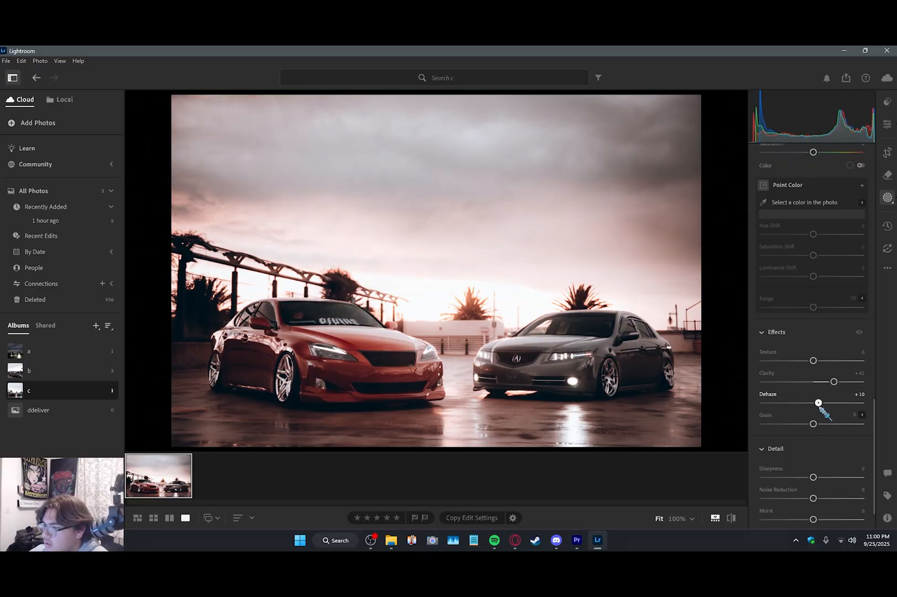
key("e")
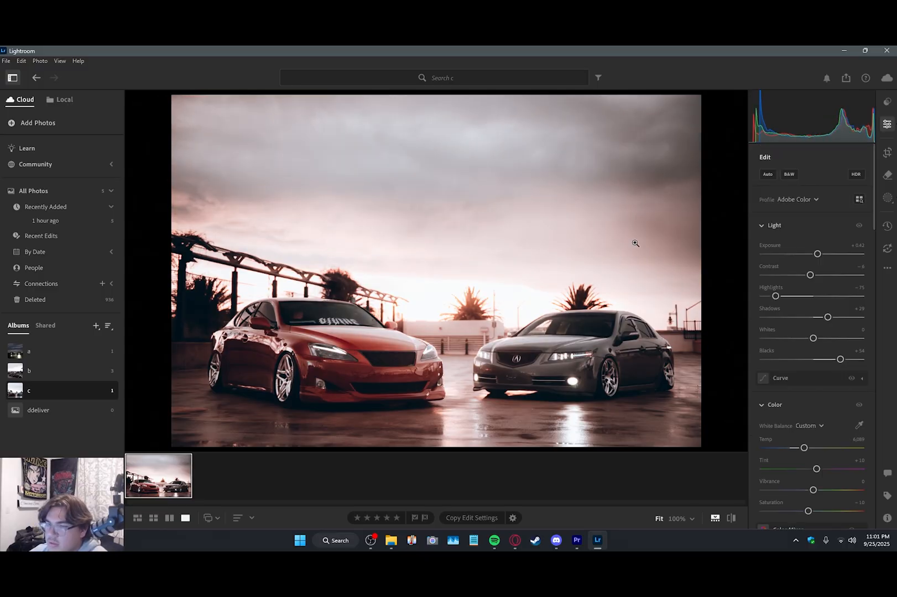
Step: Heal away the lamp post beside the grey car's windshield and the pole by the palm tree with a size 11 brush
left_click(492, 315)
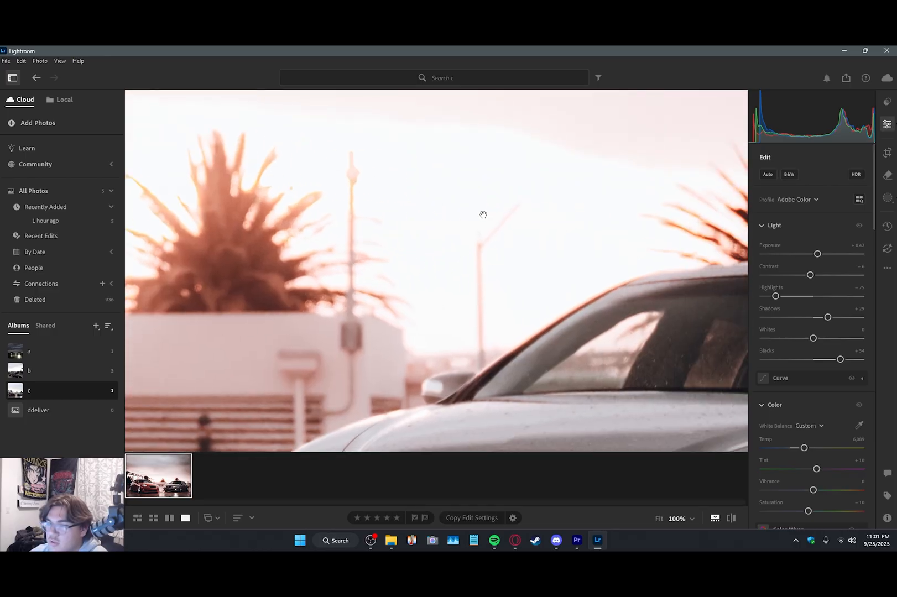
left_click(787, 177)
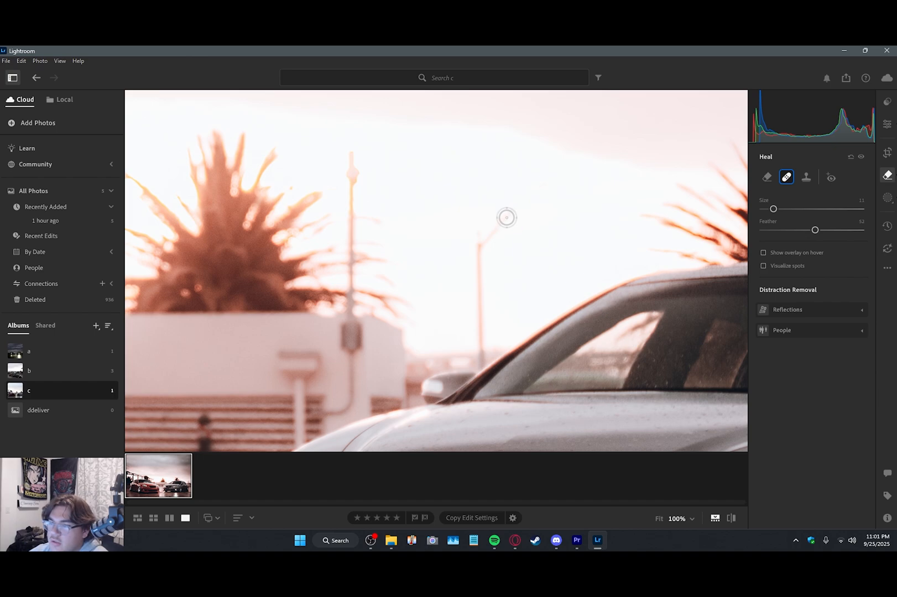
left_click(494, 228)
left_click_drag(502, 223, 507, 220)
left_click_drag(481, 338, 478, 242)
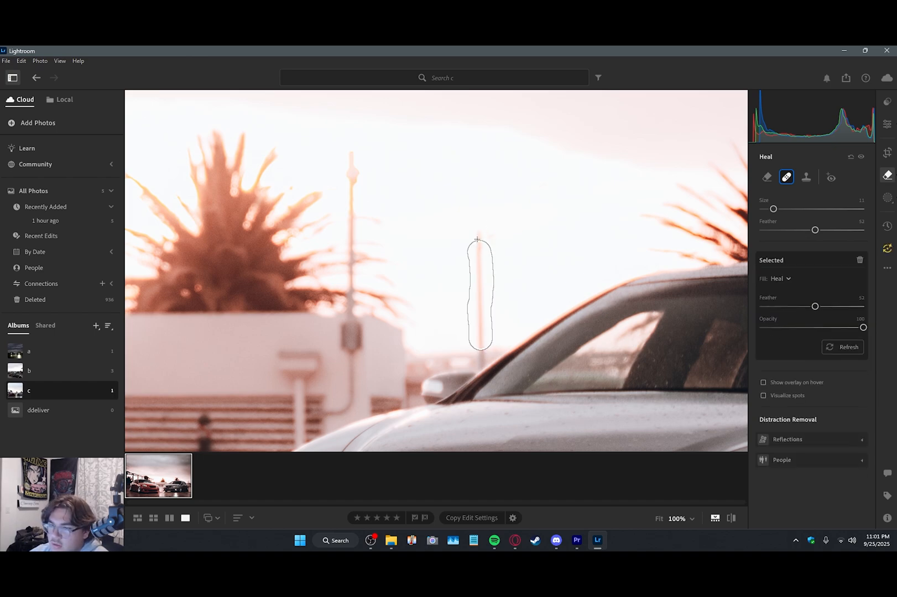
left_click_drag(353, 208, 353, 238)
left_click(351, 198)
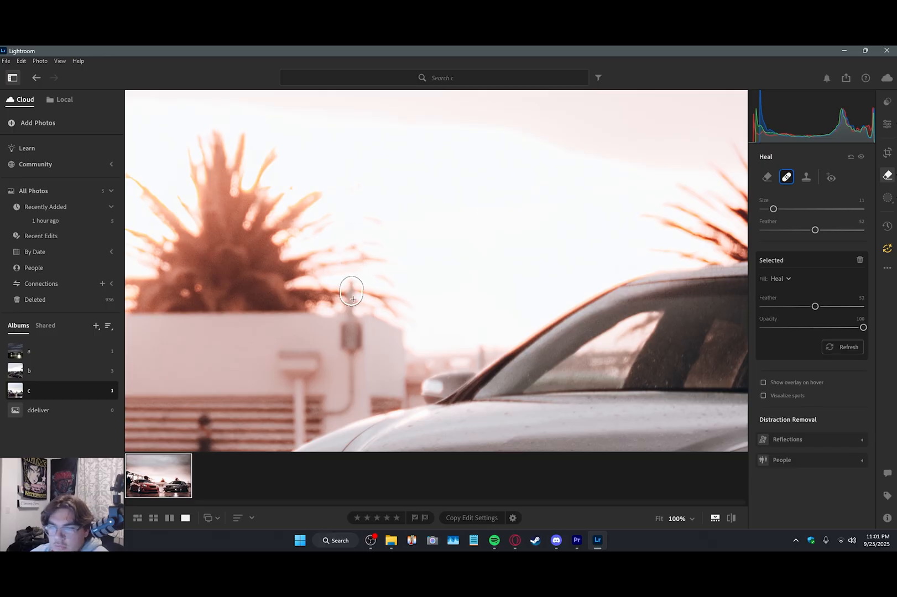
left_click(888, 176)
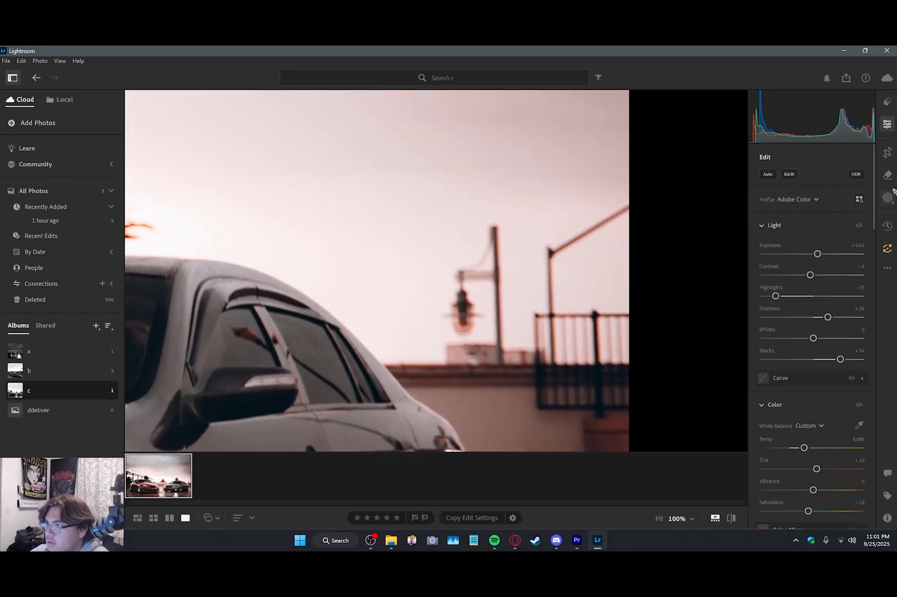
Step: Clone sky over the hanging lamp, its pole and the angled post behind the grey car, using brush sizes 35 and 24
left_click(888, 176)
left_click(807, 177)
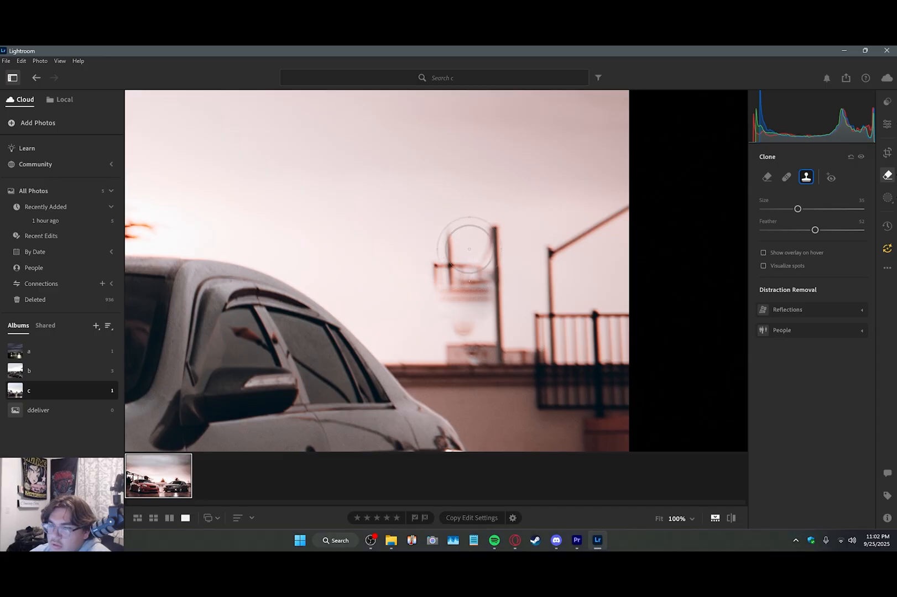
left_click(459, 252)
left_click_drag(489, 283, 466, 284)
left_click(462, 312)
scroll(474, 310, "down", 2)
scroll(474, 313, "down", 3)
left_click(479, 325)
left_click(498, 323)
left_click_drag(553, 257, 628, 207)
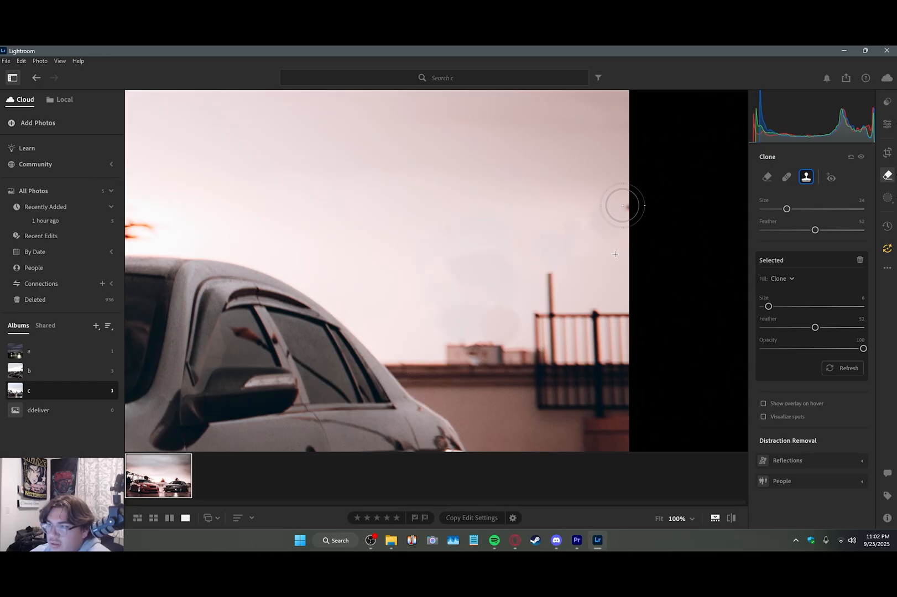
left_click(887, 124)
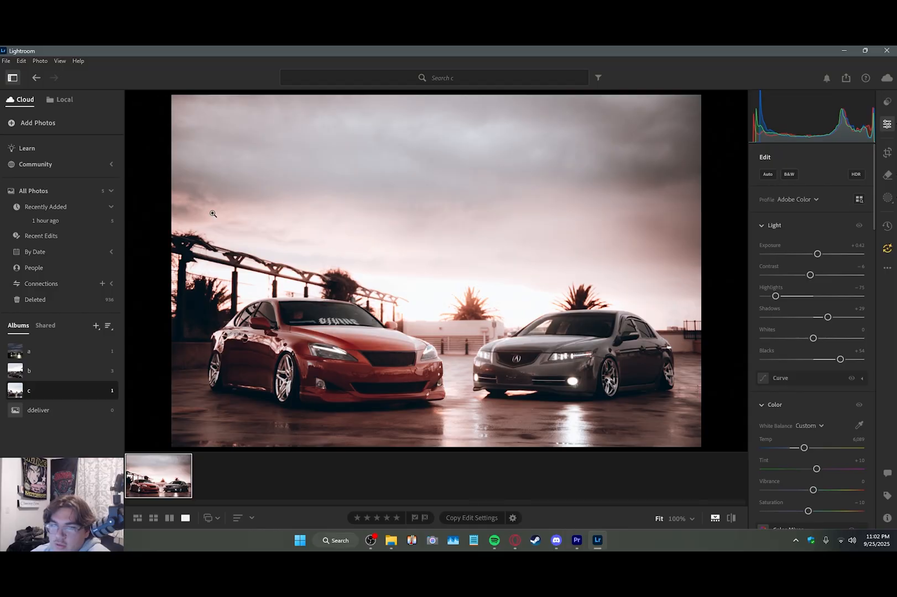
Step: Open the photo for cropping and update its AI settings
left_click(888, 154)
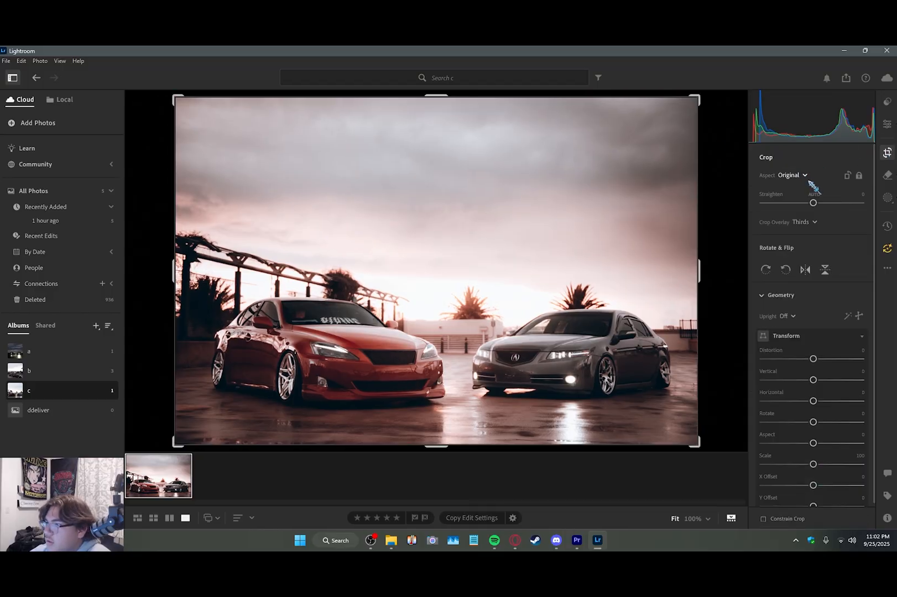
left_click(889, 251)
left_click(841, 335)
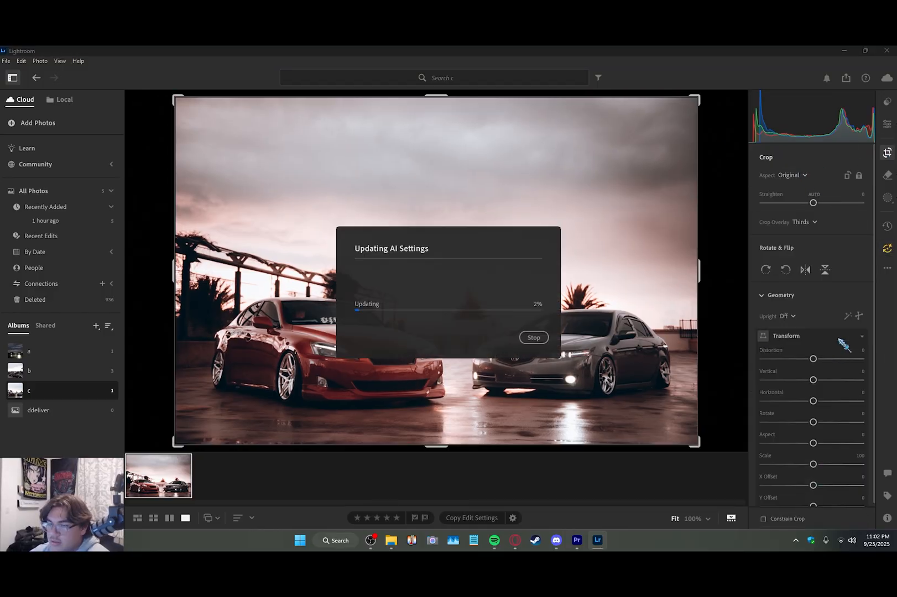
Step: Try a 2 x 1 crop of the photo with the image repositioned vertically around both cars
left_click(792, 175)
left_click(795, 252)
left_click_drag(517, 266, 517, 241)
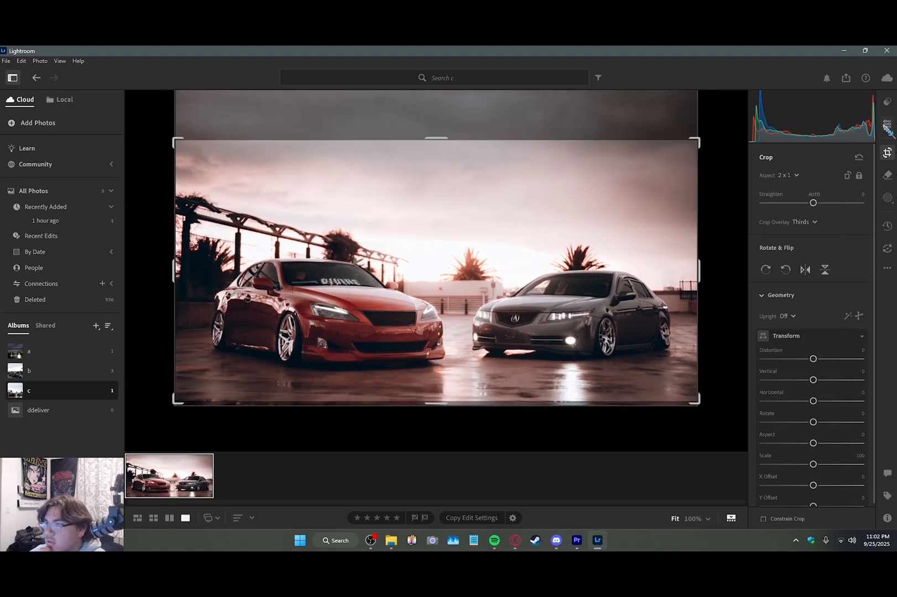
left_click(888, 125)
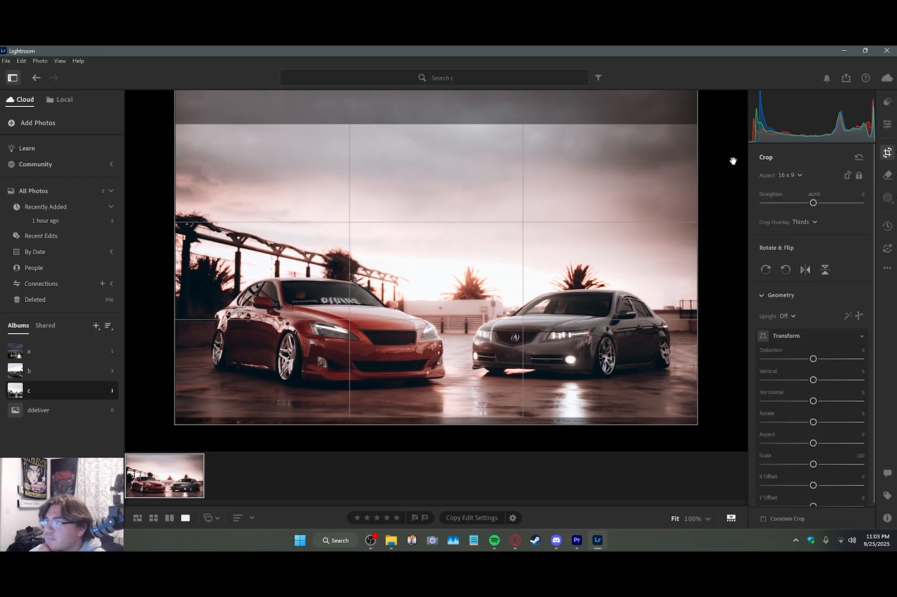
Step: Crop the photo to 16 x 9 around both cars and display it full screen
left_click_drag(733, 160, 734, 157)
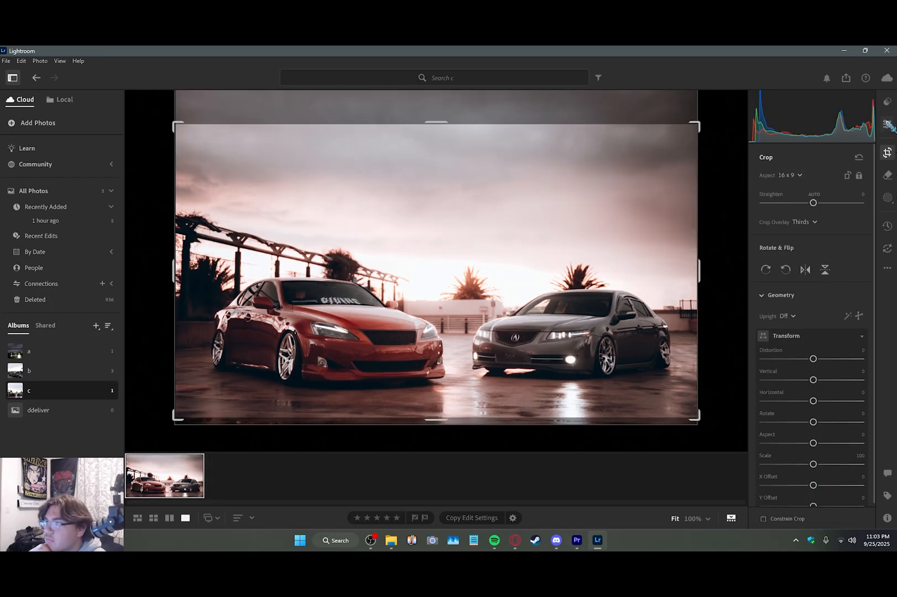
left_click(887, 125)
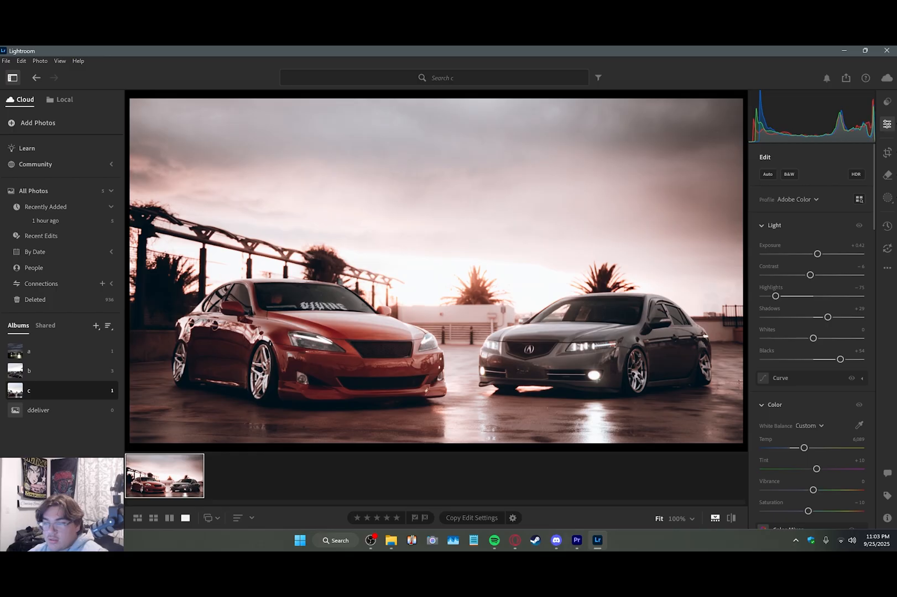
key("f")
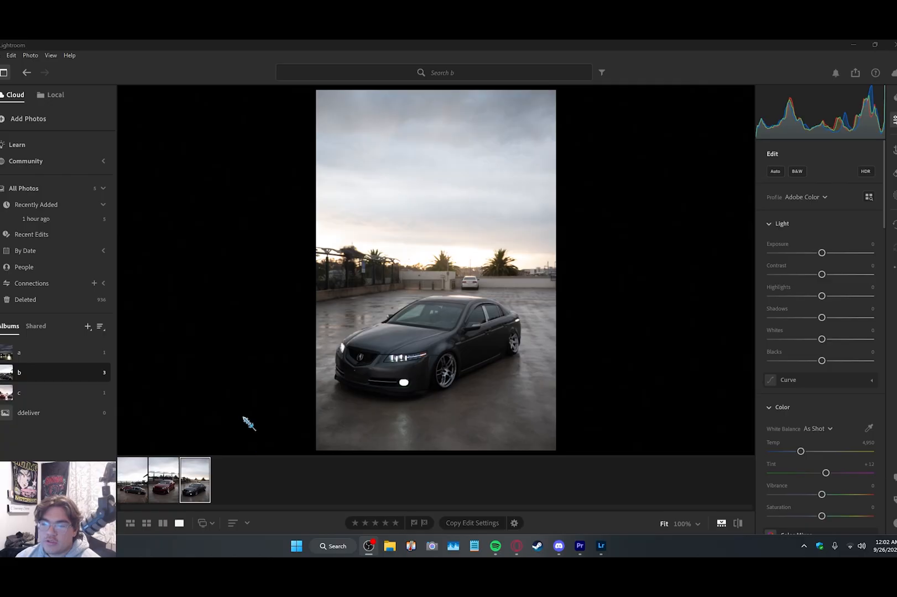
Step: Compare the unedited portrait photos of the red car and the grey car in album b
left_click(187, 496)
left_click(167, 484)
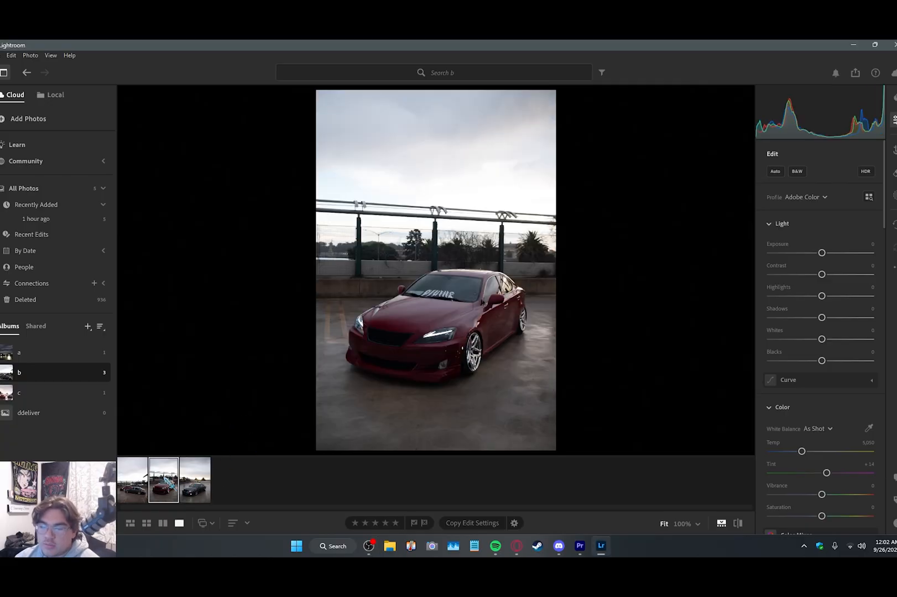
left_click(195, 480)
left_click(176, 484)
left_click(195, 480)
left_click(164, 480)
key("Right")
key("Left")
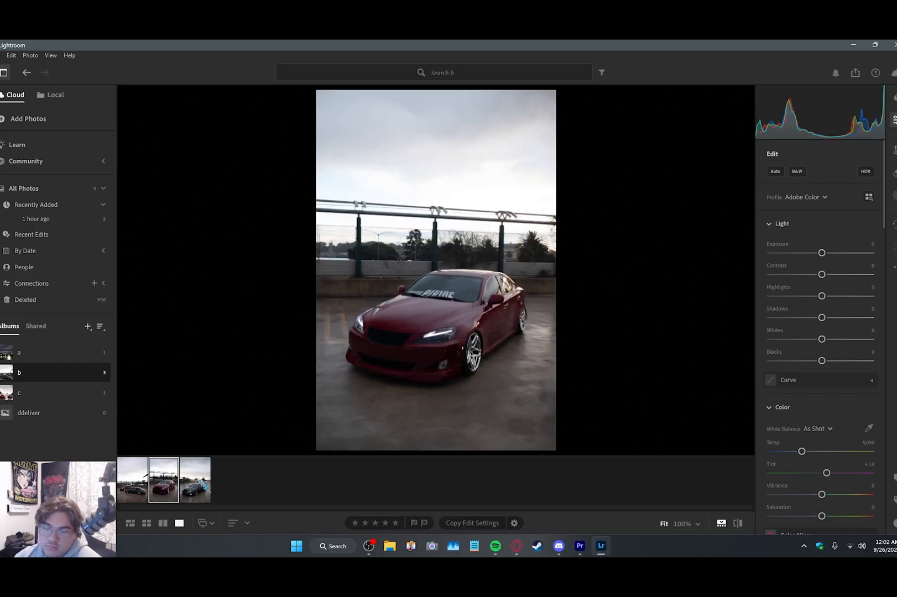
Step: Review all three photos in album b, including the one showing both cars together
left_click(206, 480)
left_click(166, 479)
left_click(200, 484)
left_click(170, 477)
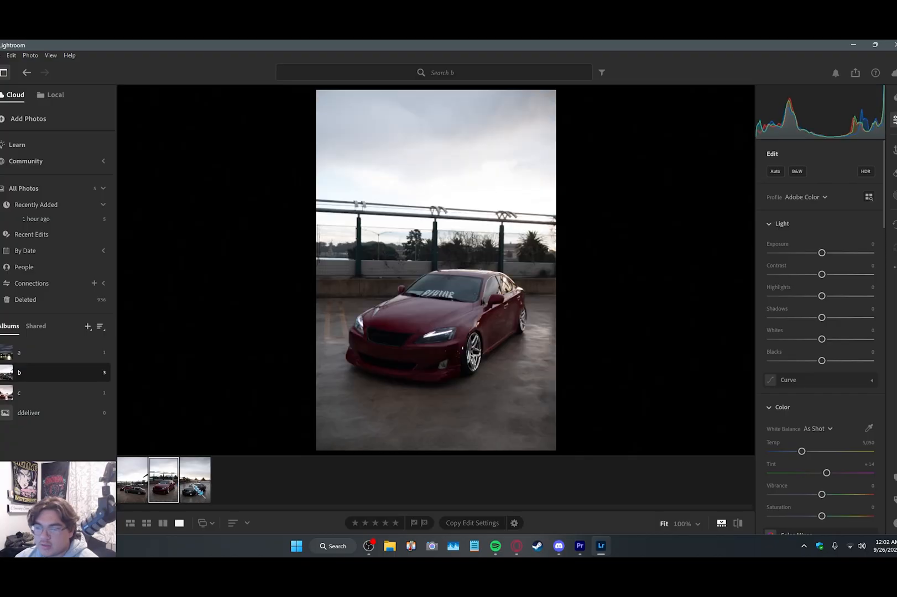
left_click(184, 483)
left_click(170, 483)
left_click(138, 477)
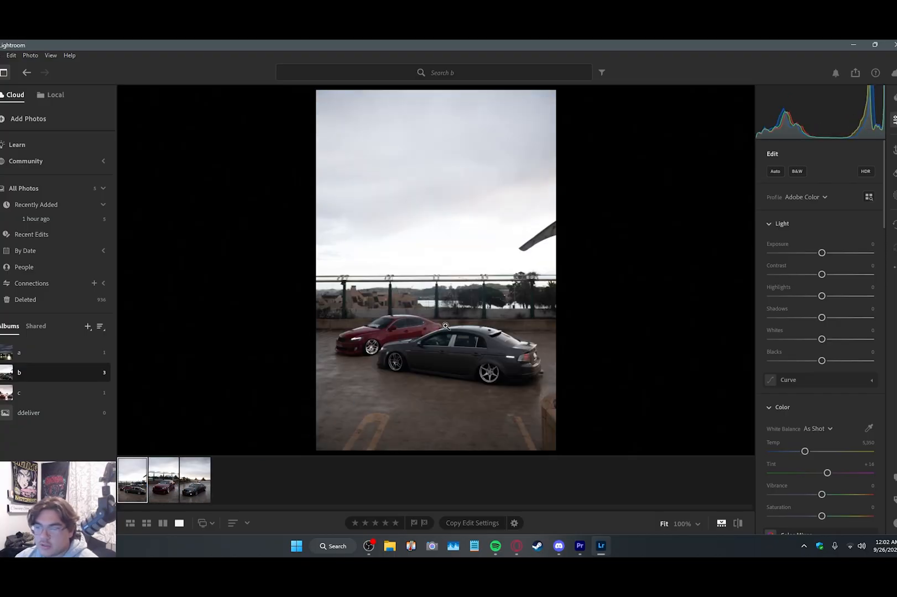
Step: Apply the Midrift preset to the grey car photo and set Exposure to +0.32 and Shadows to +50
left_click(201, 488)
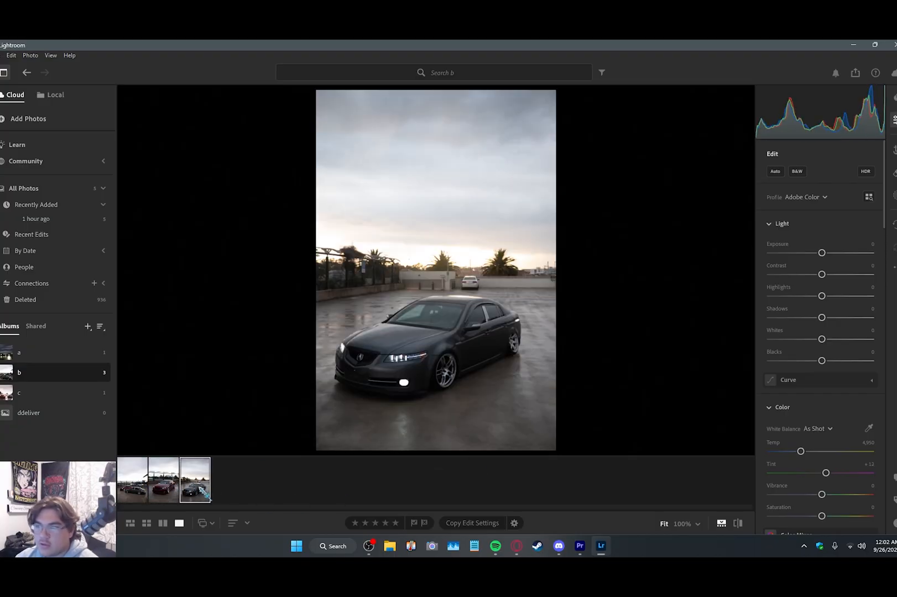
key("shift+p")
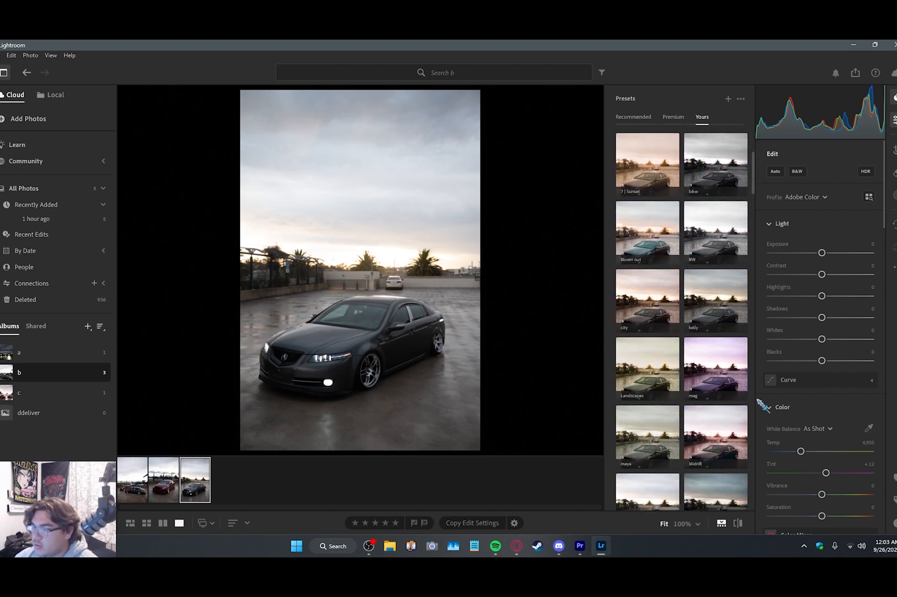
left_click(722, 437)
left_click_drag(837, 317, 848, 317)
left_click_drag(824, 253, 826, 253)
Step: Add a radial gradient mask over the grey car's front wheel and set its Exposure to +0.76
left_click(894, 195)
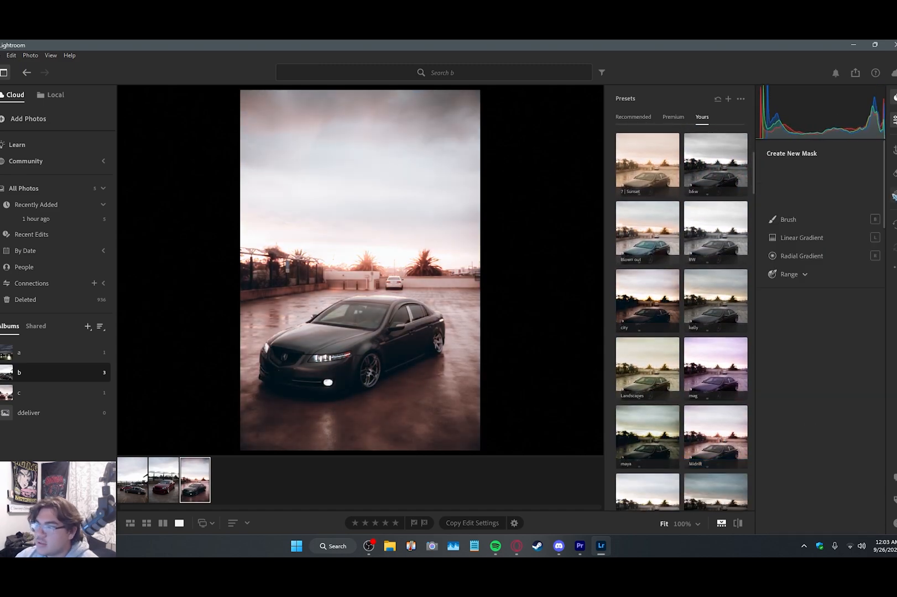
left_click(799, 300)
left_click_drag(444, 367, 455, 381)
left_click_drag(823, 394, 831, 394)
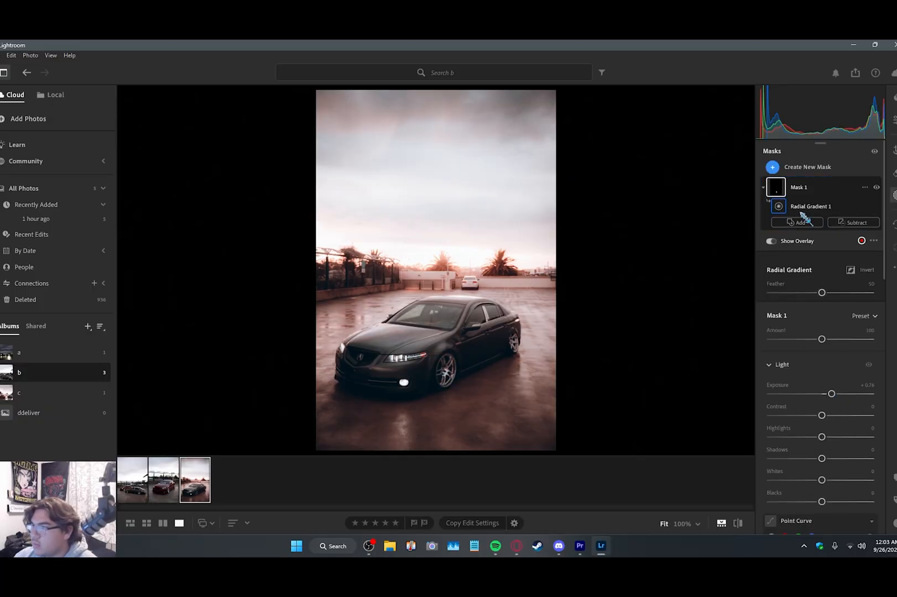
Step: Add a radial gradient mask over the grey car's rear wheel and set its Exposure to +0.48
left_click(773, 167)
left_click(800, 303)
left_click_drag(512, 337, 520, 351)
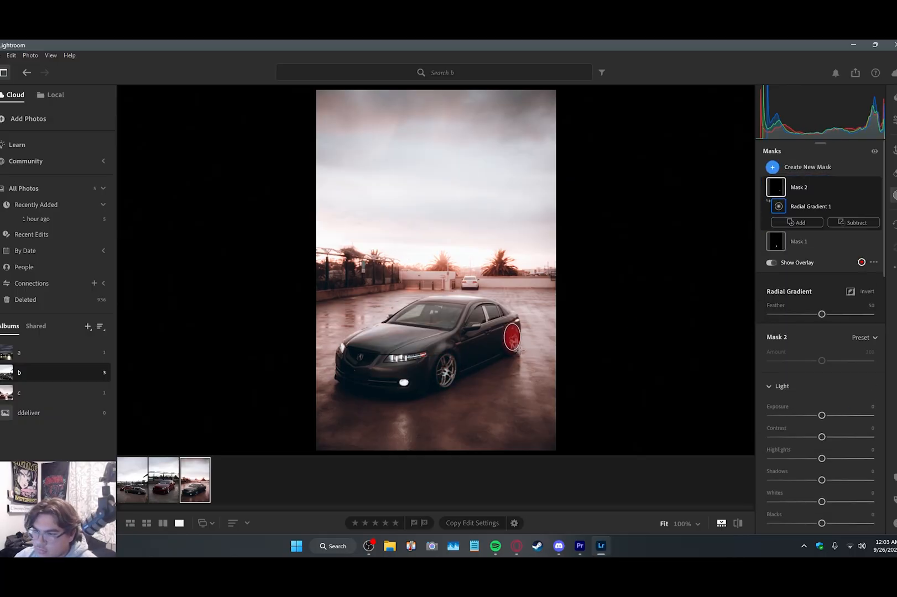
left_click_drag(822, 416, 828, 415)
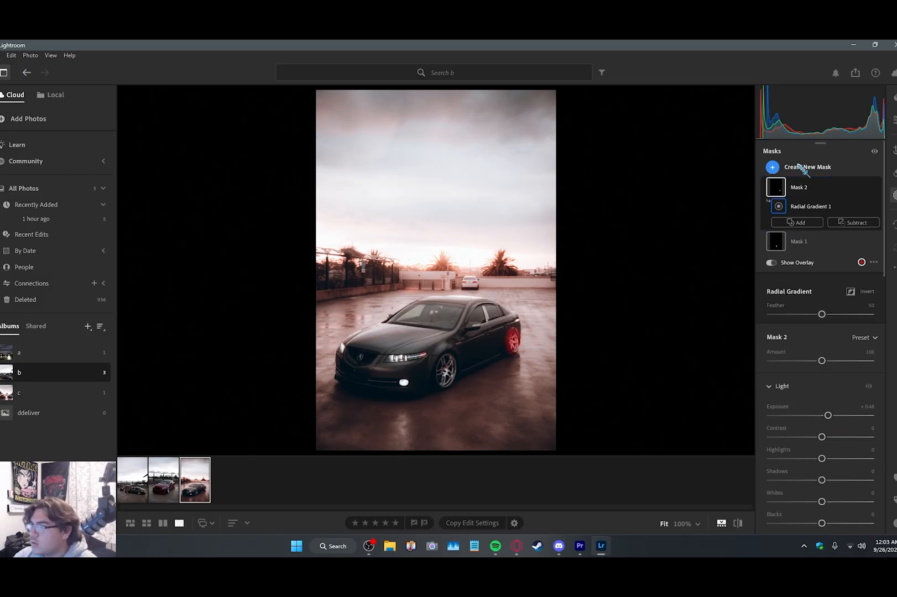
Step: Mask the grey car's windshield with an object selection plus a brush, and adjust the mask's light settings
left_click(772, 167)
left_click(802, 261)
left_click_drag(390, 318, 470, 305)
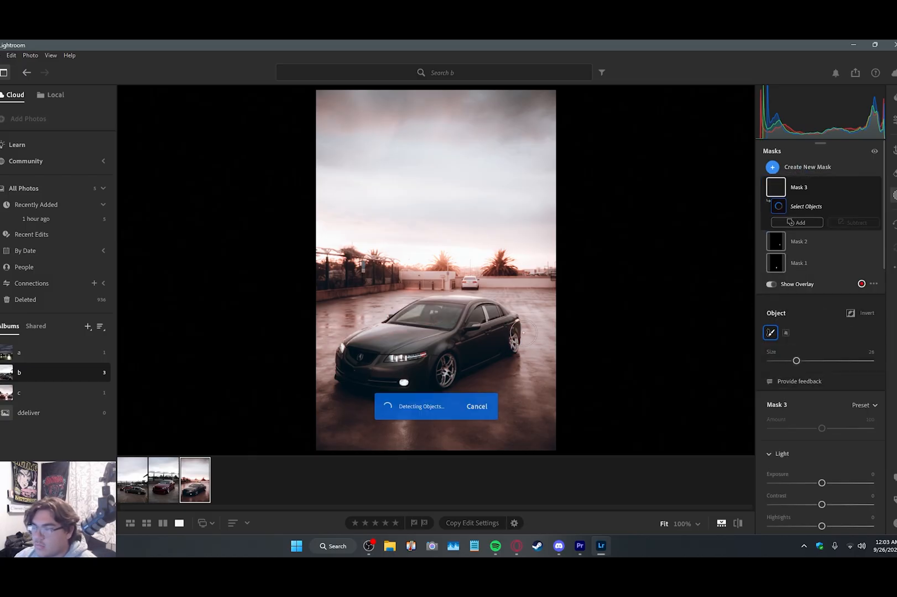
left_click(797, 222)
left_click(780, 344)
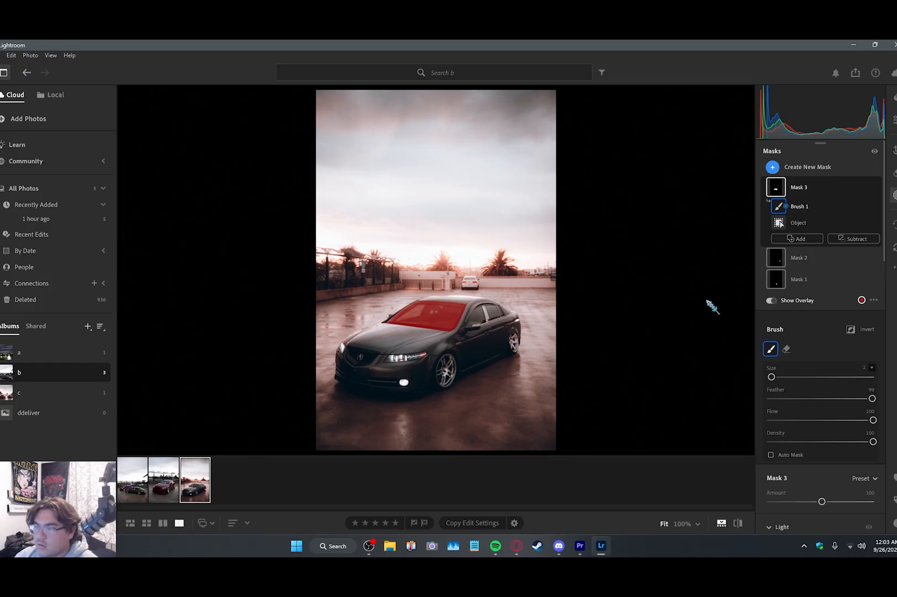
scroll(806, 444, "down", 2)
left_click_drag(815, 488, 817, 487)
scroll(819, 387, "up", 3)
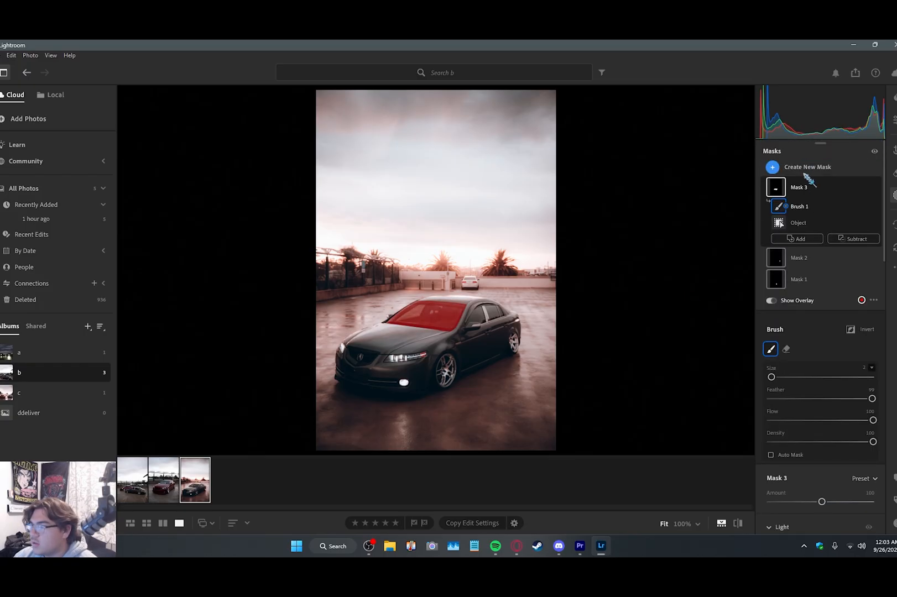
Step: Mask the grey car's side windows by object selection, and add a radial gradient mask with Exposure +0.24
left_click(773, 167)
left_click(804, 262)
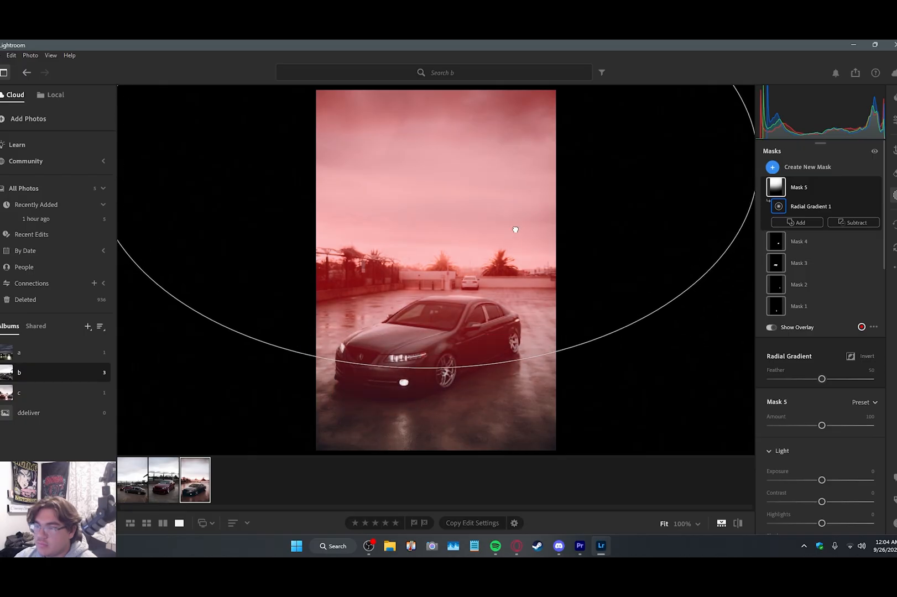
left_click_drag(822, 481, 825, 480)
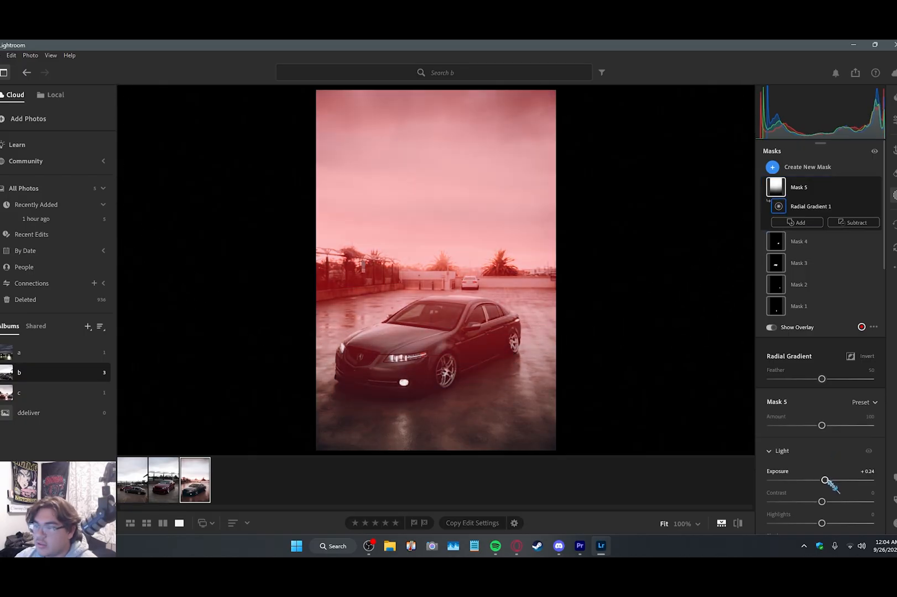
left_click_drag(425, 267, 431, 275)
Step: Add a linear gradient mask rising over the wet foreground with Exposure -0.40 and Shadows +21
left_click(792, 168)
left_click(813, 291)
left_click_drag(415, 426, 415, 346)
left_click_drag(822, 481, 817, 480)
scroll(817, 481, "down", 3)
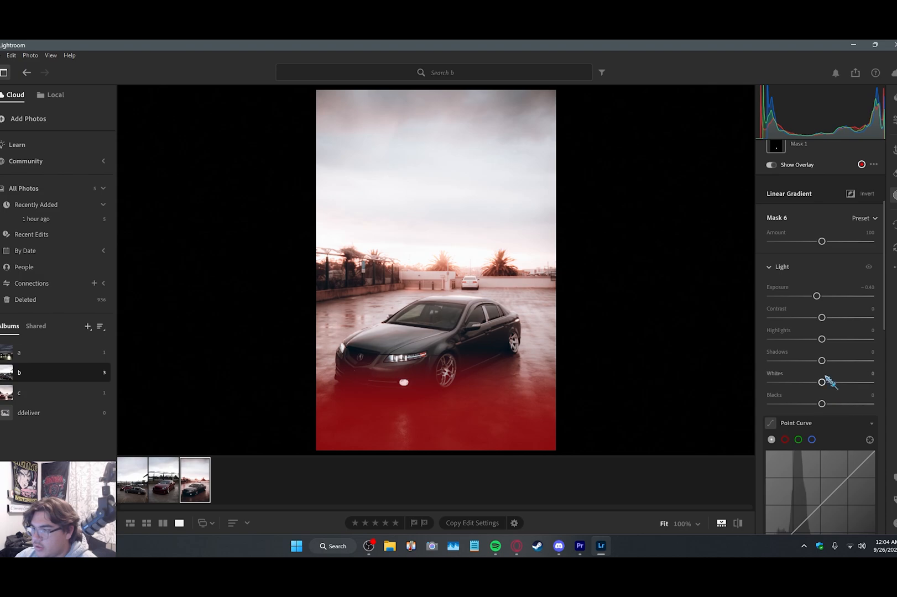
left_click_drag(822, 361, 834, 362)
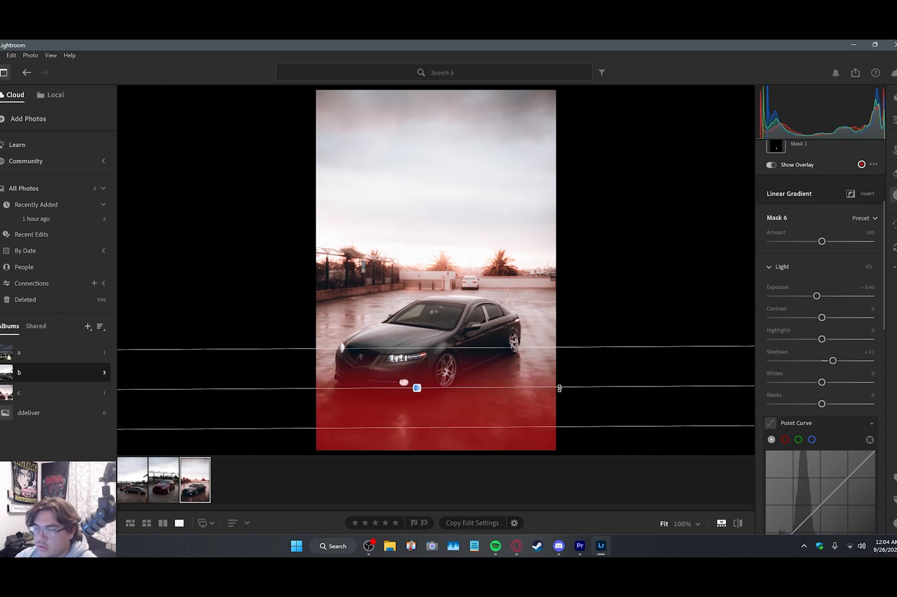
scroll(845, 266, "up", 3)
Step: Inspect the edited grey car photo up close around the headlight
left_click(895, 120)
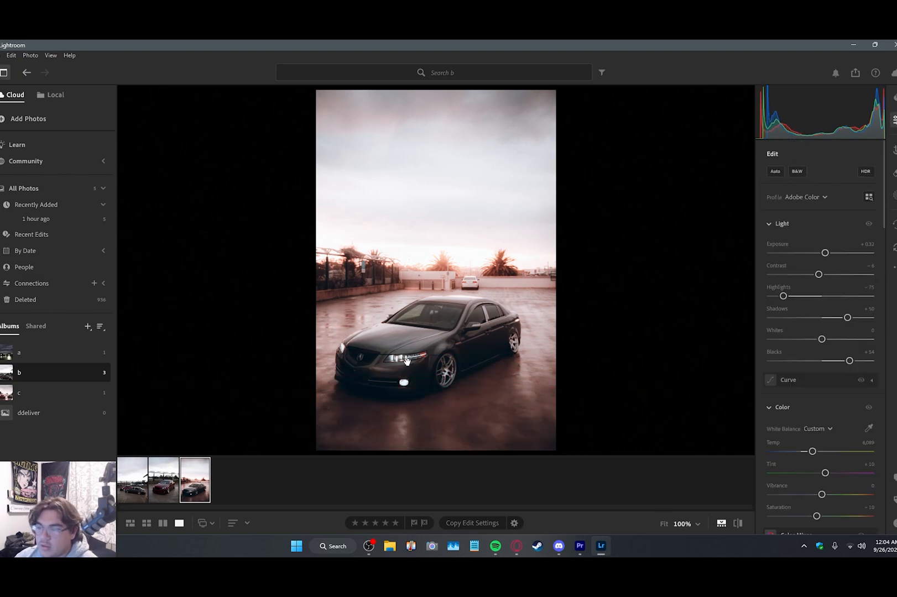
left_click_drag(405, 362, 586, 296)
double_click(426, 306)
double_click(340, 186)
Step: Straighten the grey car photo by rotating its crop slightly
left_click(895, 196)
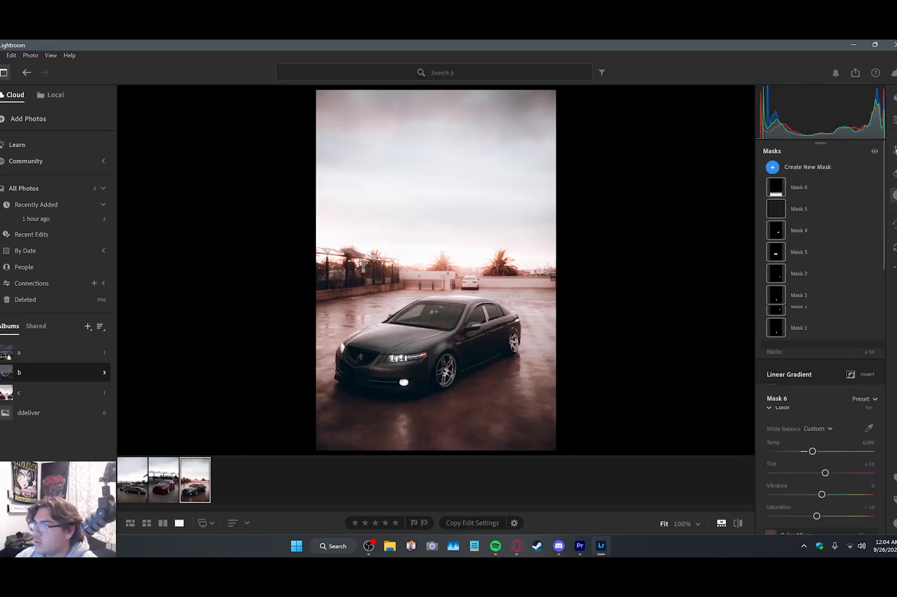
left_click(895, 149)
left_click_drag(604, 269, 608, 265)
Step: Remove the white car parked in the background with Generative remove and inspect the cleaned area up close
key("h")
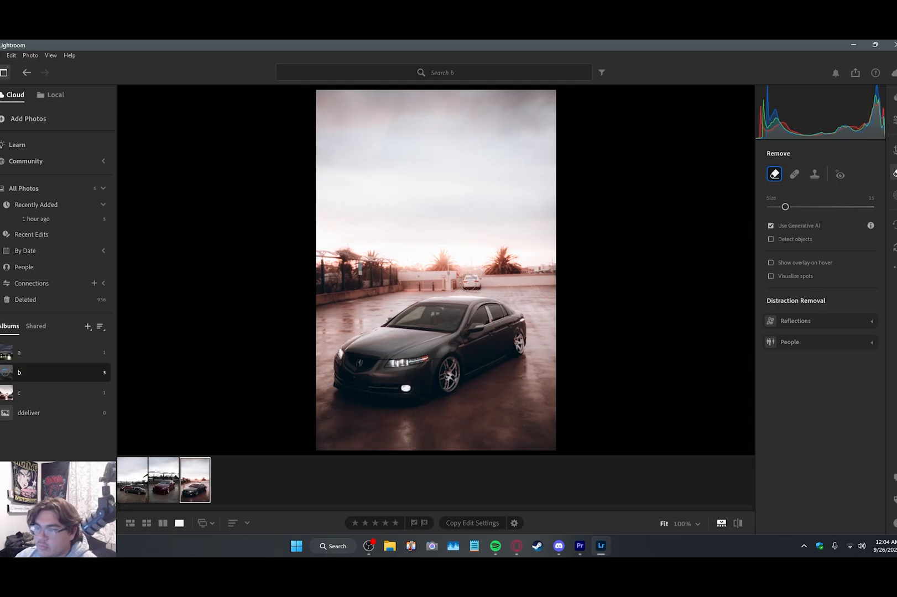
left_click(473, 283)
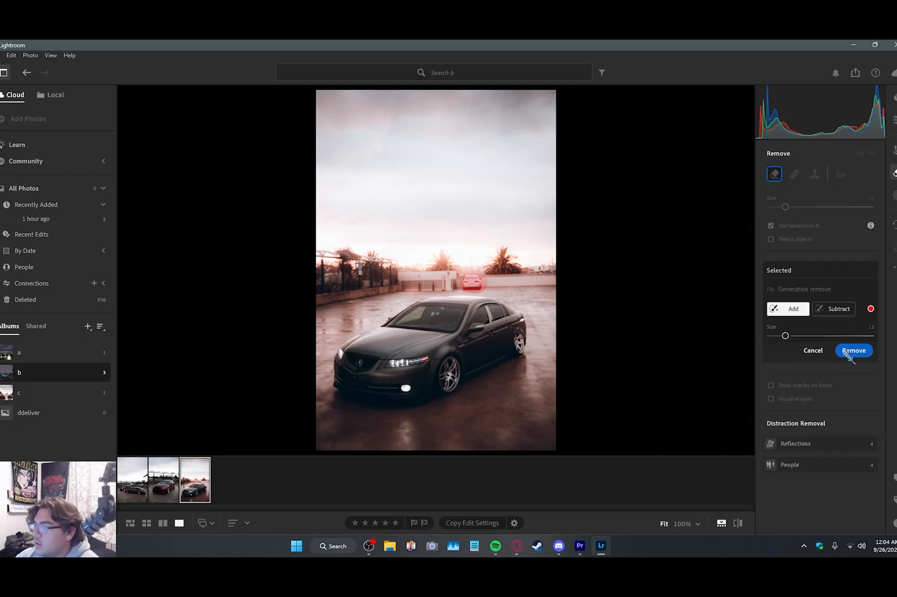
left_click(854, 351)
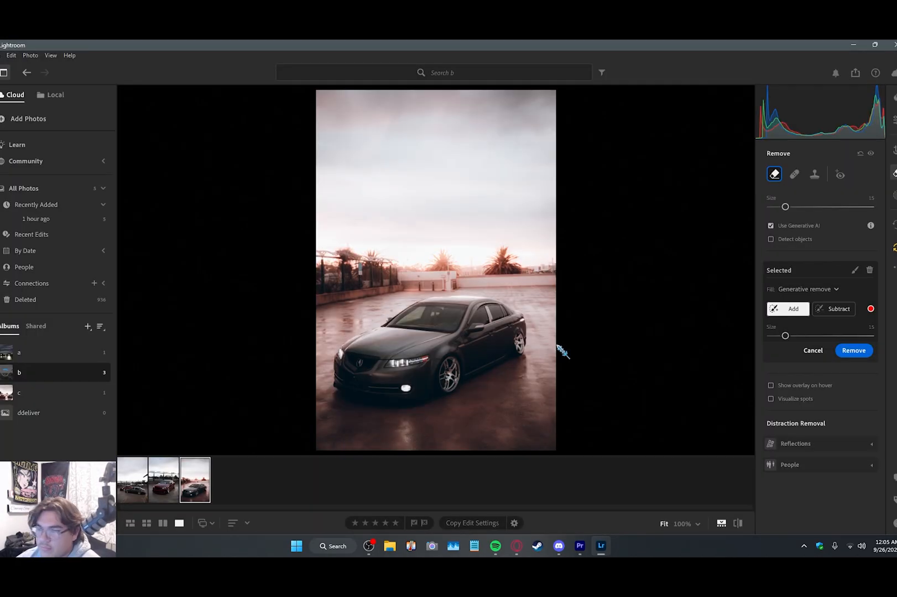
left_click(895, 119)
left_click(468, 283)
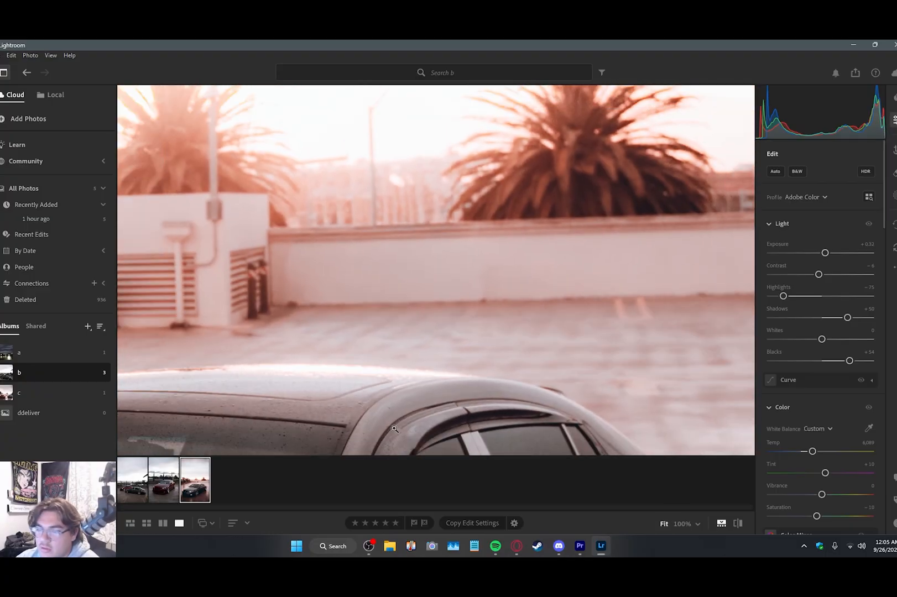
left_click(487, 284)
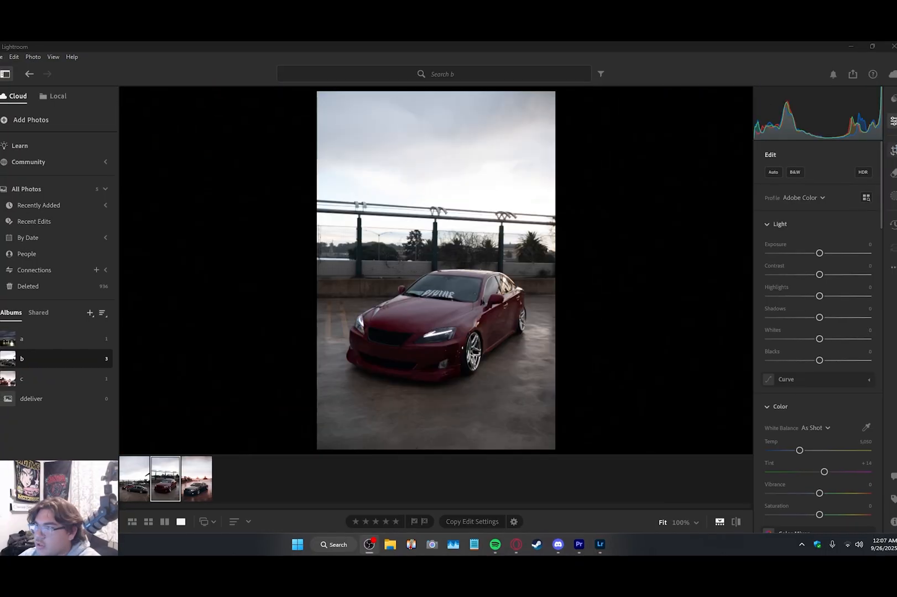
Step: Rotate the crop of the red car photo slightly to level it
key("c")
left_click_drag(561, 356, 587, 339)
left_click(894, 121)
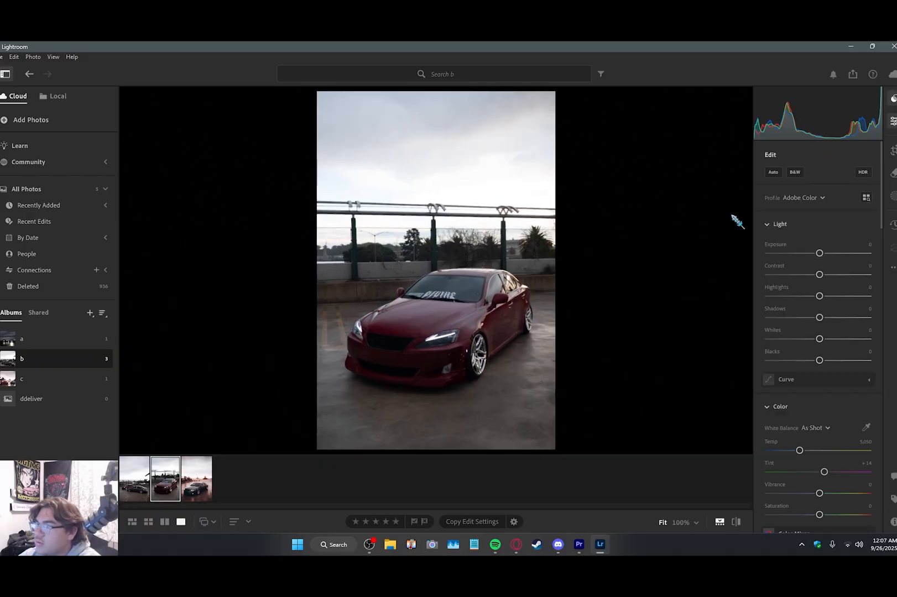
Step: Apply the Midrift preset to the red car photo and set Exposure to +0.42 and Shadows to +37
key("shift+p")
left_click(735, 221)
left_click_drag(835, 318, 838, 317)
left_click_drag(822, 253, 825, 253)
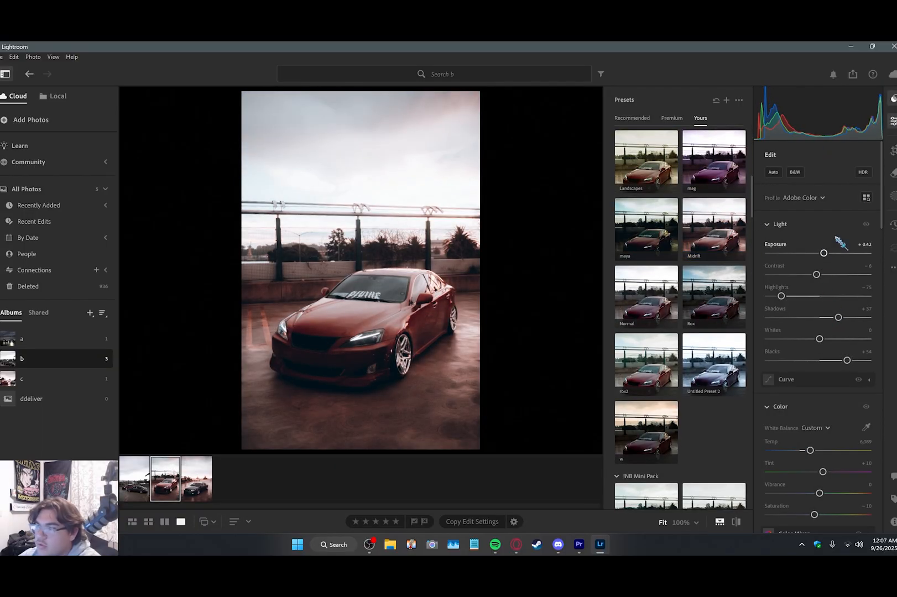
Step: Set the orange Luminance to +34 in the red car photo's Color Mixer
left_click(892, 196)
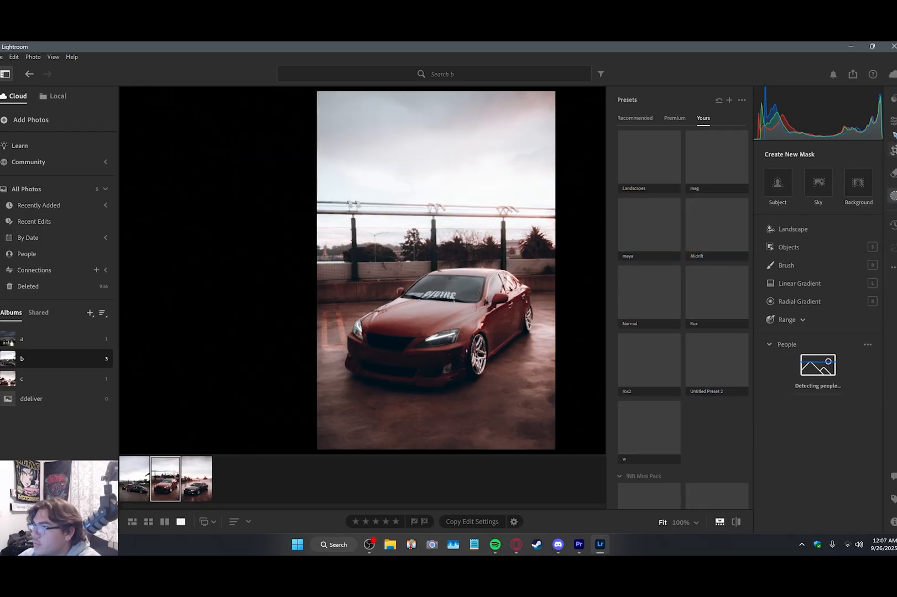
left_click(893, 128)
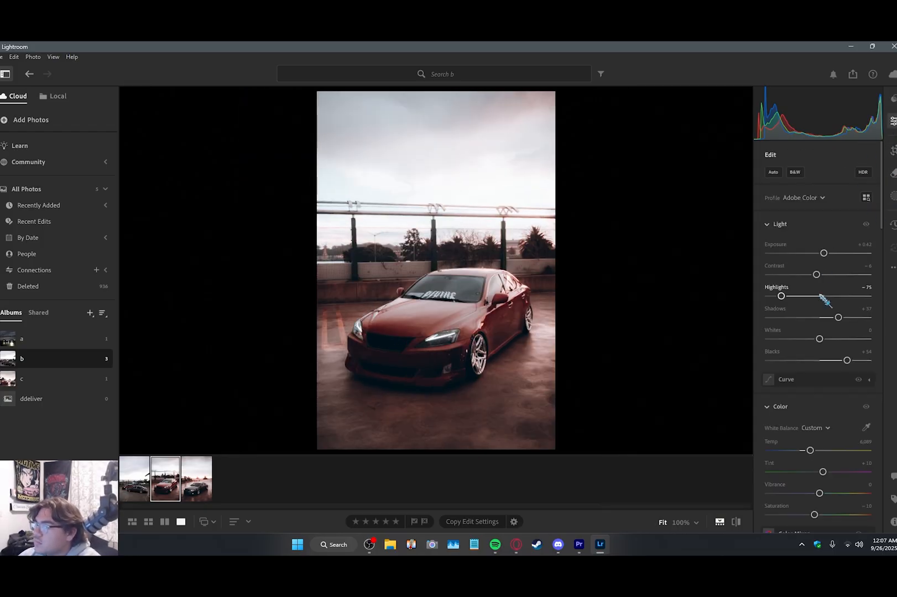
scroll(824, 297, "down", 5)
left_click(785, 219)
left_click_drag(839, 286, 838, 287)
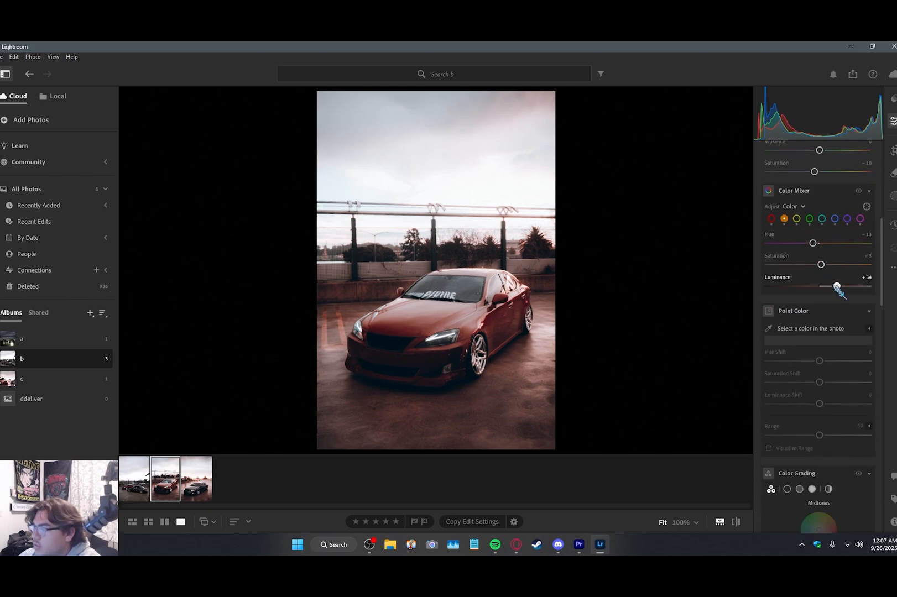
Step: Paint a brush mask over the red car's front bumper and set its Shadows to +29
left_click(893, 196)
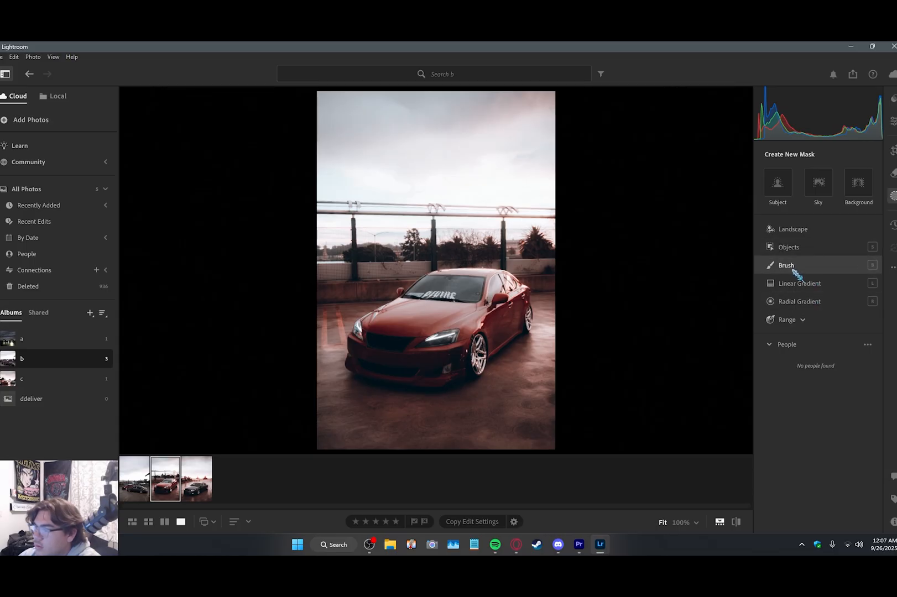
mouse_move(359, 358)
left_mouse_down()
mouse_move(403, 368)
mouse_move(450, 361)
mouse_move(358, 357)
left_mouse_up()
scroll(830, 412, "down", 5)
left_click_drag(820, 400, 834, 401)
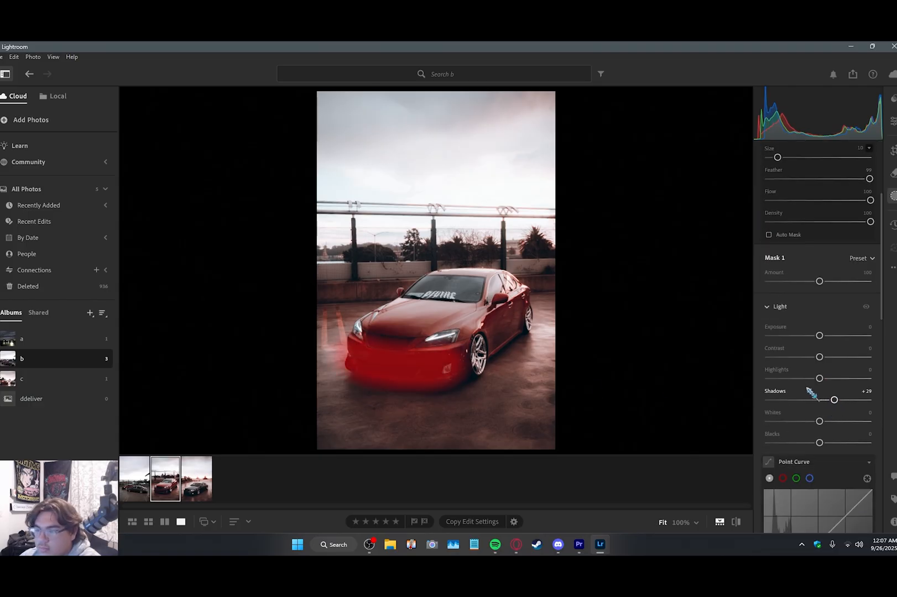
scroll(824, 390, "up", 3)
Step: Mask the red car's windshield by object selection and set its Exposure to -0.64
left_click(802, 169)
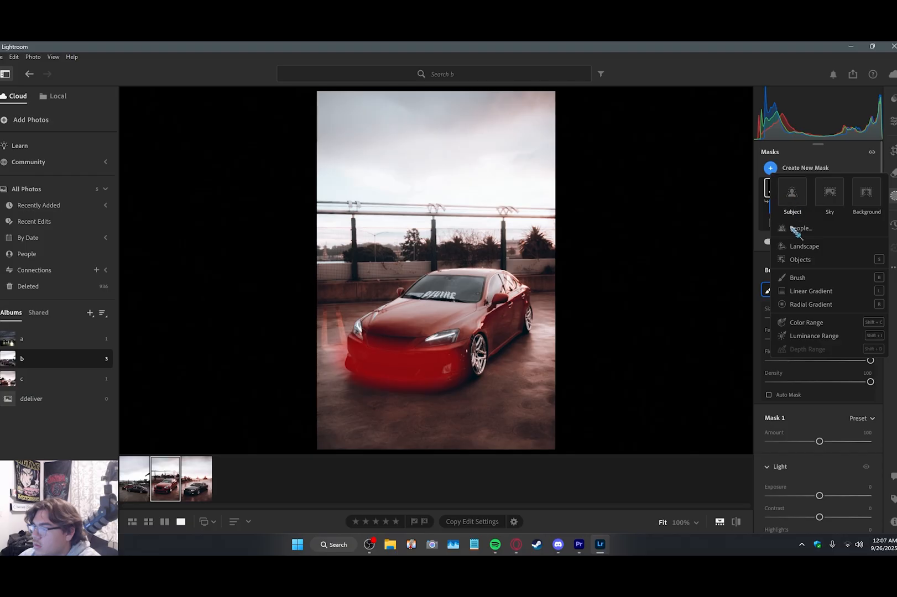
left_click(791, 269)
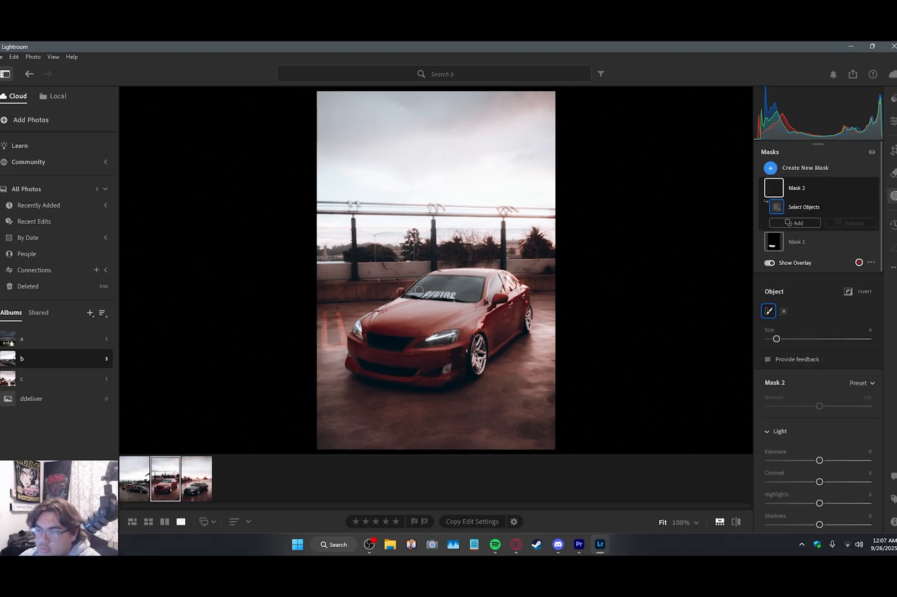
mouse_move(415, 290)
left_mouse_down()
mouse_move(443, 279)
mouse_move(476, 290)
mouse_move(432, 291)
left_mouse_up()
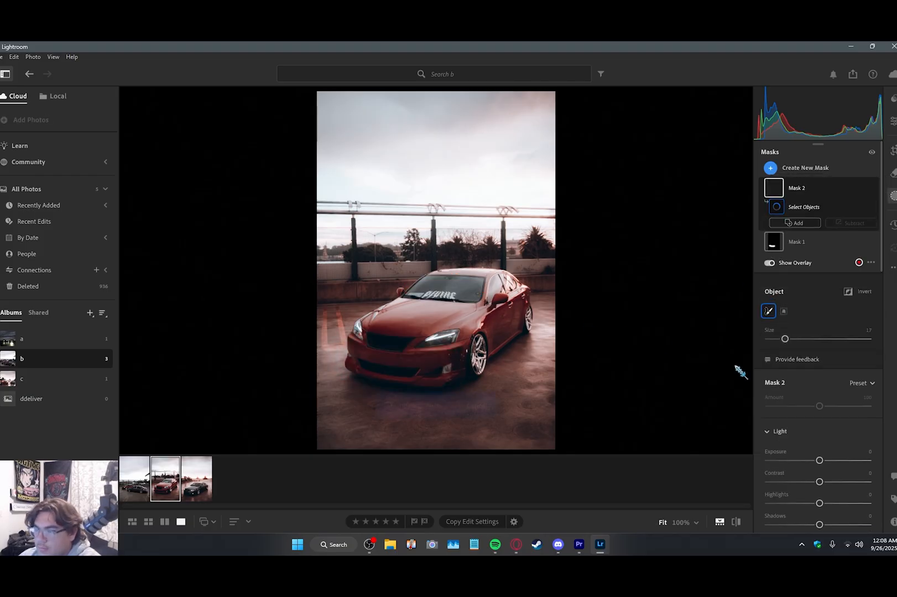
left_click_drag(820, 460, 812, 460)
Step: Mask the red car's side windows by object selection and set their Exposure to -1.36
left_click(805, 167)
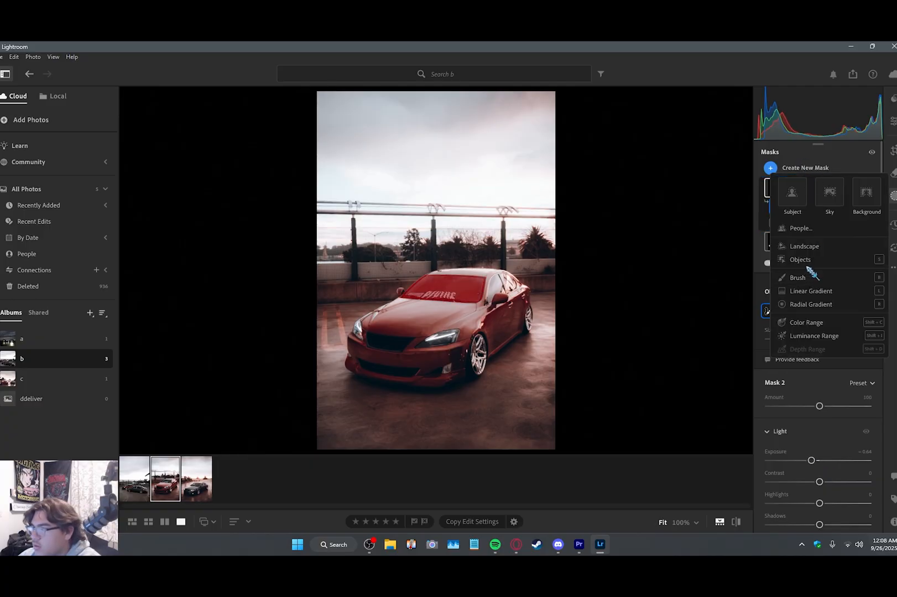
left_click(777, 275)
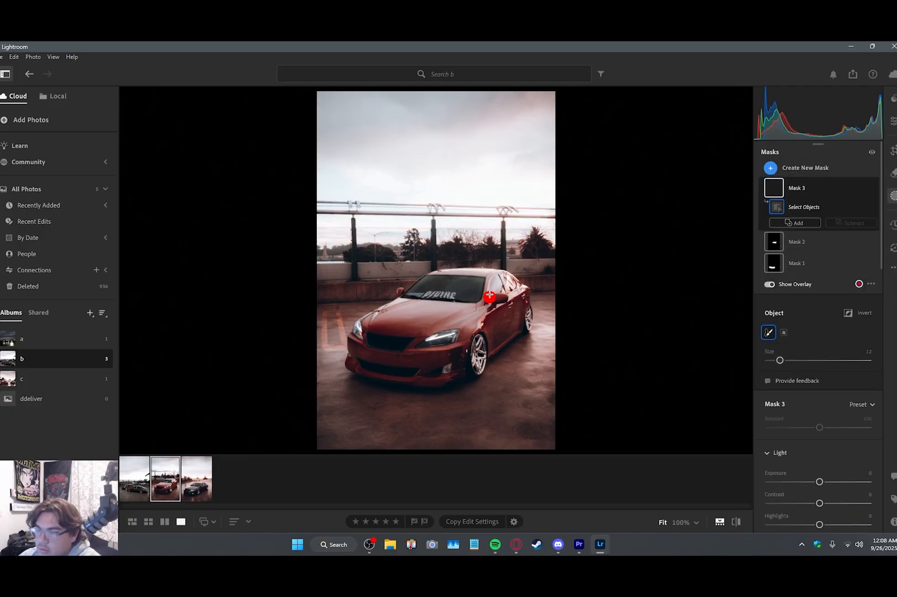
left_click_drag(500, 293, 501, 291)
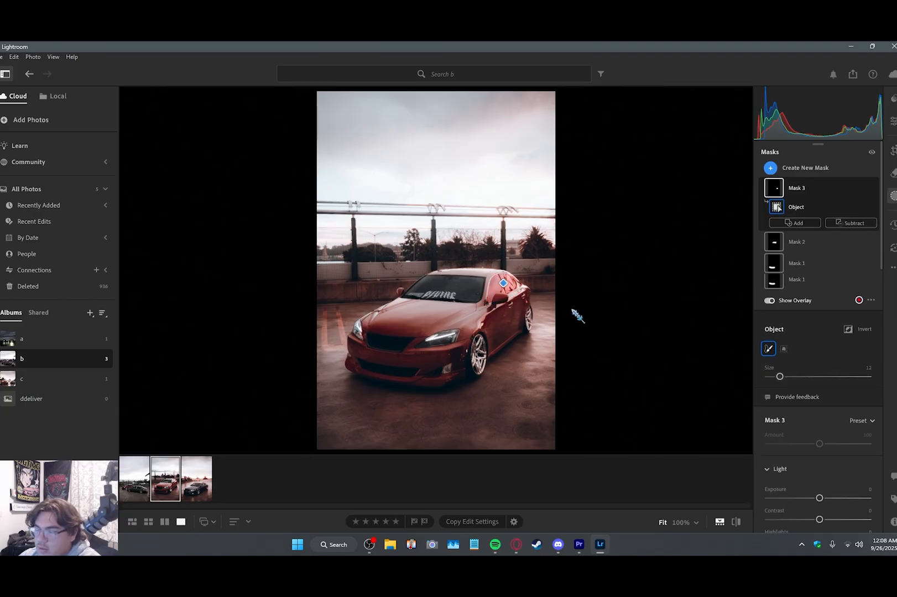
left_click_drag(819, 482, 802, 481)
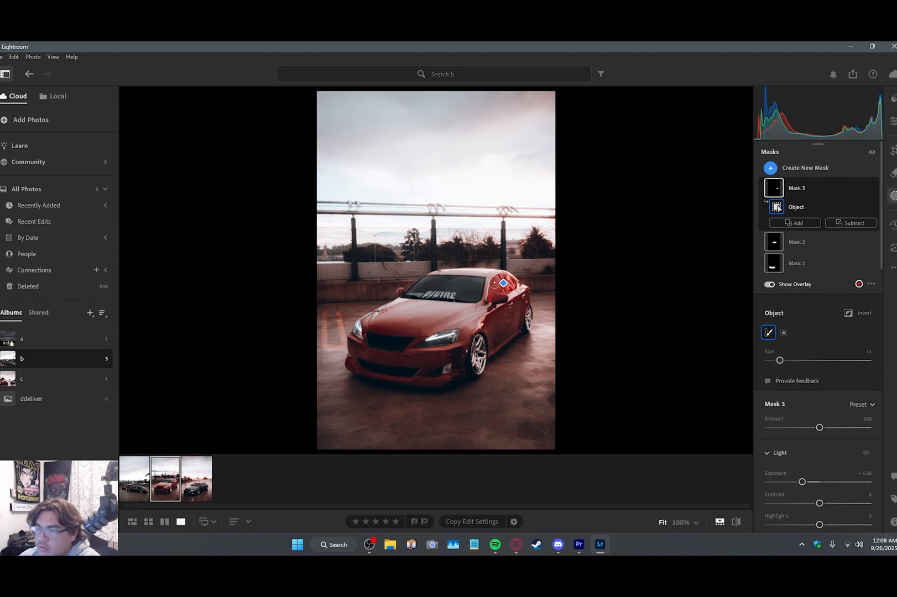
scroll(816, 359, "down", 2)
scroll(808, 354, "up", 2)
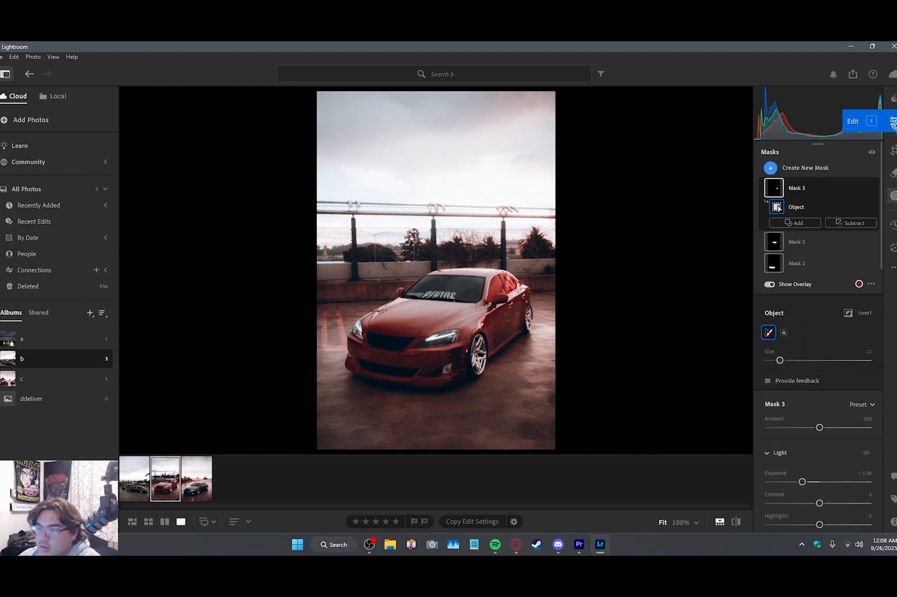
left_click(893, 122)
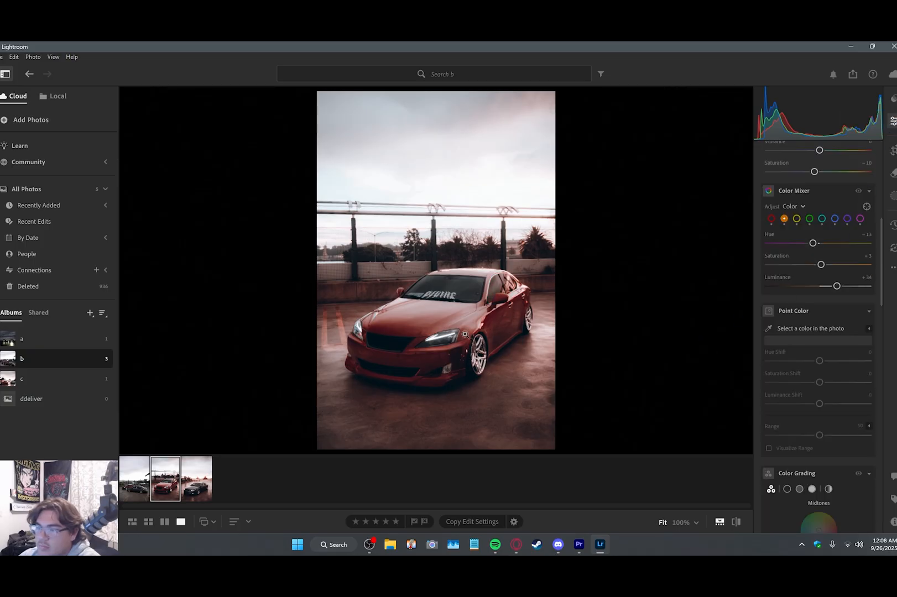
left_click(893, 150)
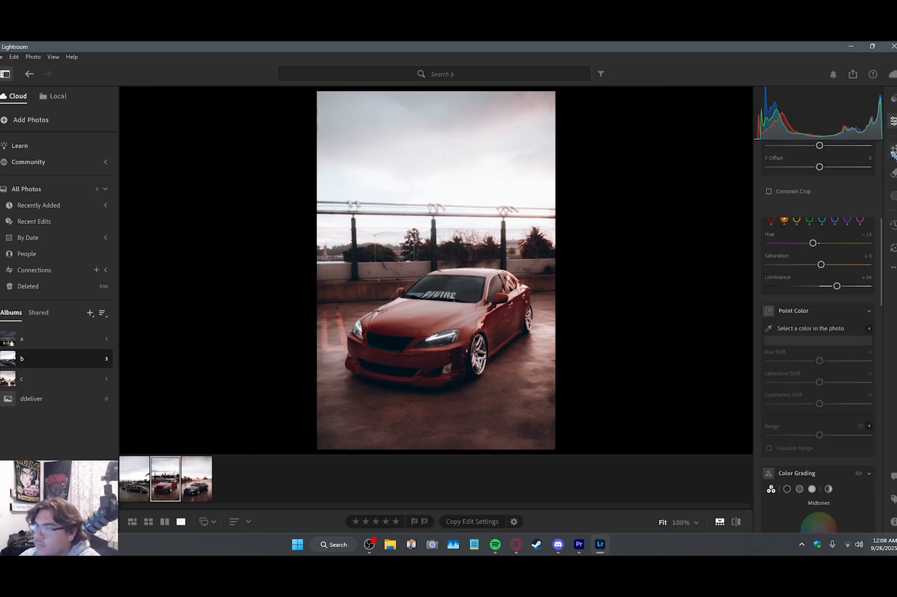
left_click(820, 185)
left_click(893, 122)
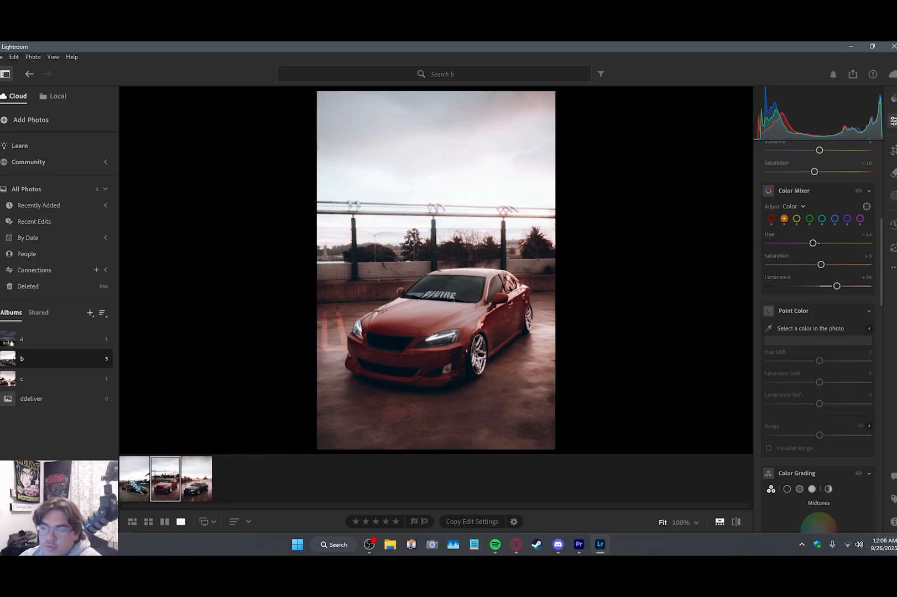
Step: Apply the Midrift preset to album b's two-car photo, raise its Exposure and set Shadows to +44
key("Left")
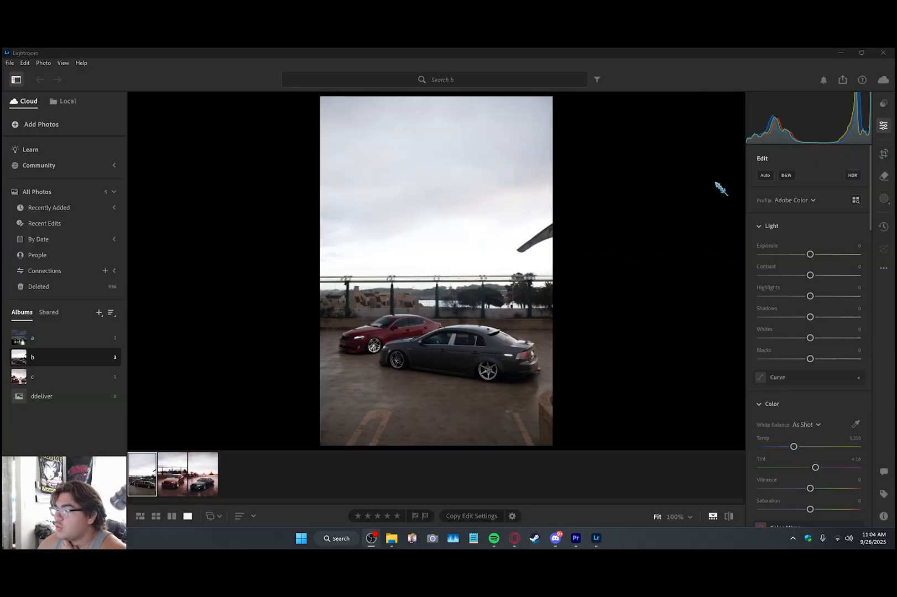
left_click(882, 105)
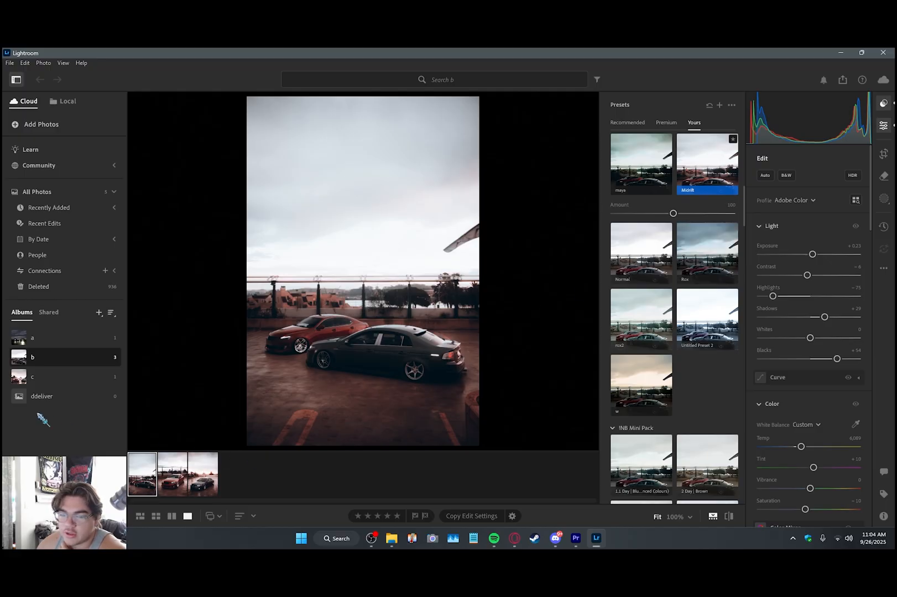
left_click(180, 470)
key("Left")
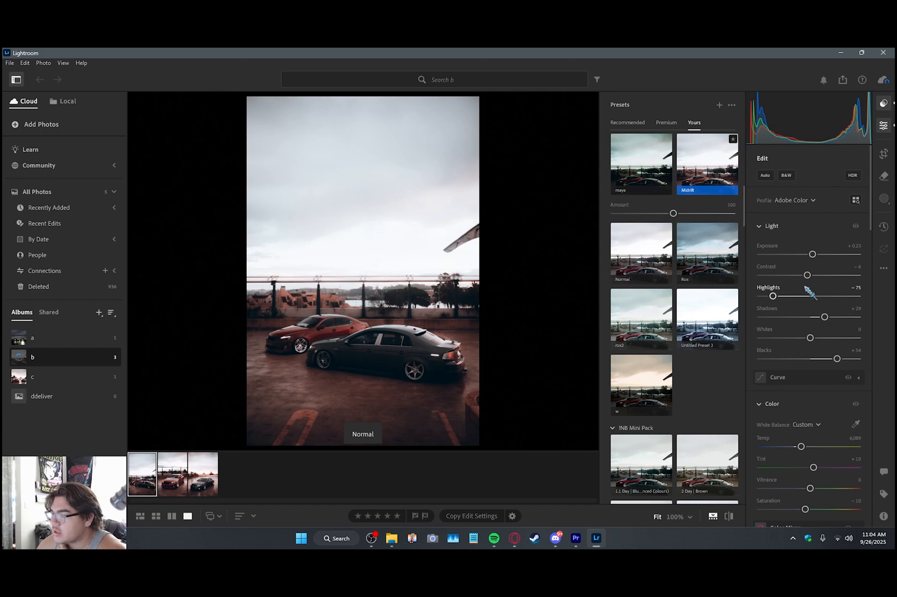
left_click_drag(828, 317, 833, 317)
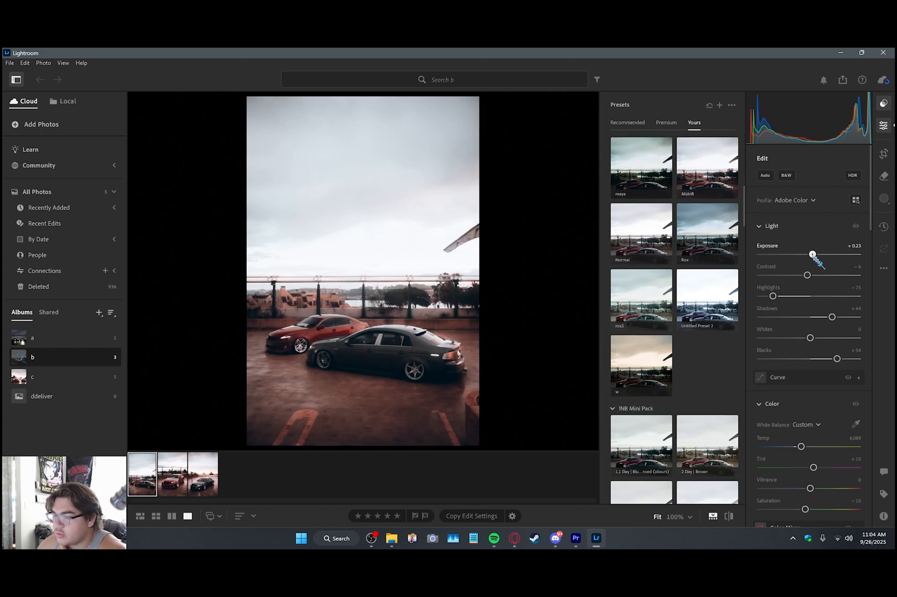
Step: Set the red Saturation to +13 in the two-car photo's Color Mixer and inspect the red car's paint up close
scroll(813, 254, "down", 3)
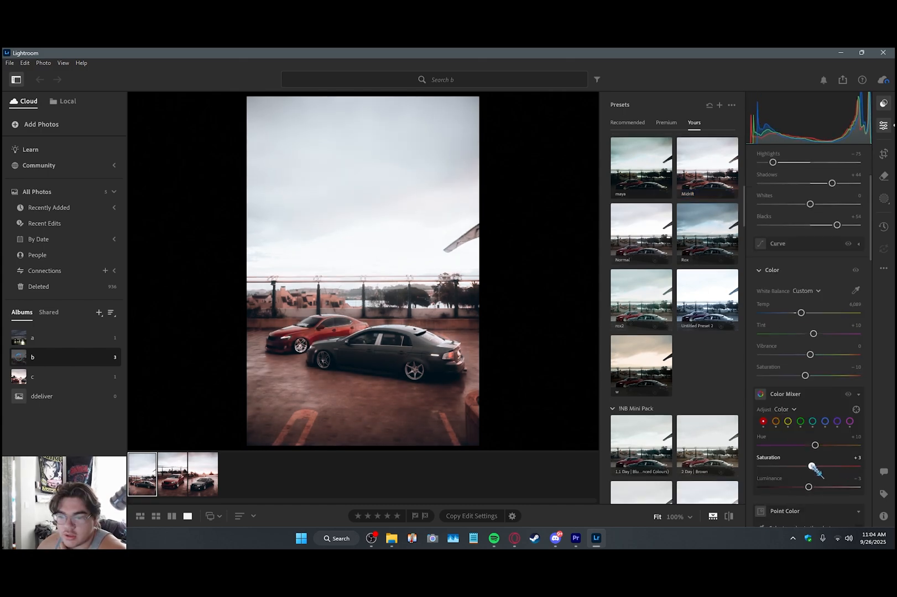
left_click_drag(815, 466, 816, 467)
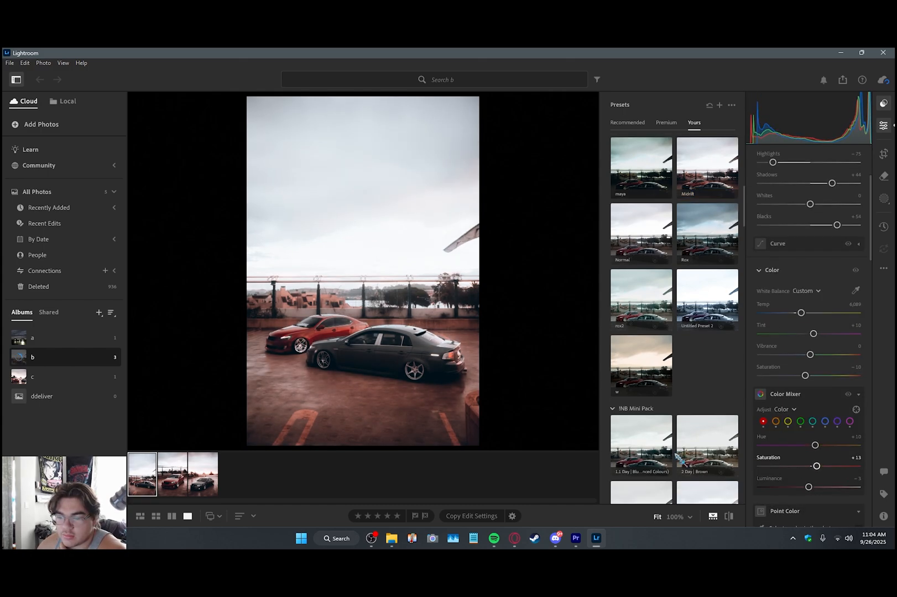
left_click(322, 340)
left_click_drag(368, 342, 460, 341)
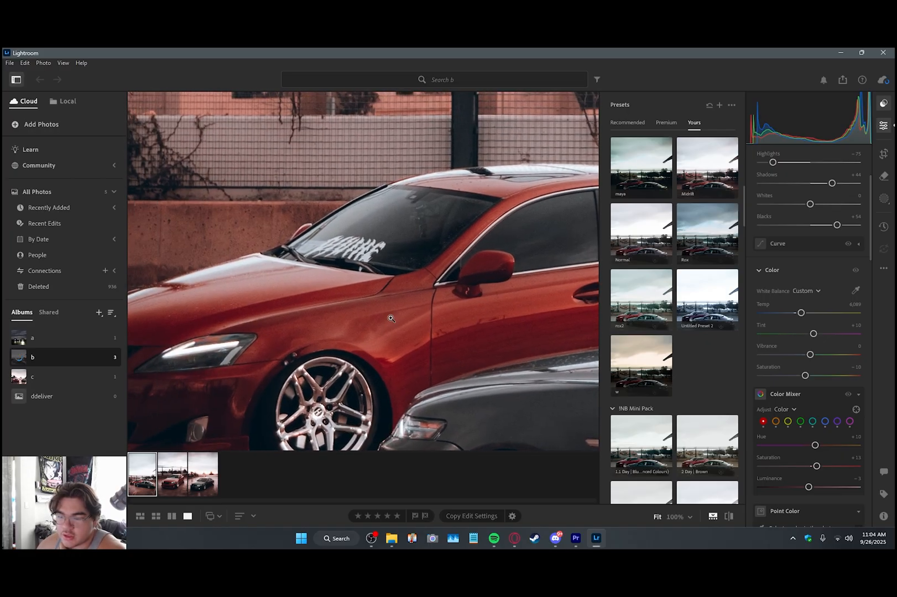
left_click(392, 319)
Step: Set the blue Saturation to -40, and bring the orange Hue to -27 with a targeted Hue adjustment on the grey car
left_click(824, 421)
left_click_drag(817, 467, 790, 466)
left_click(857, 410)
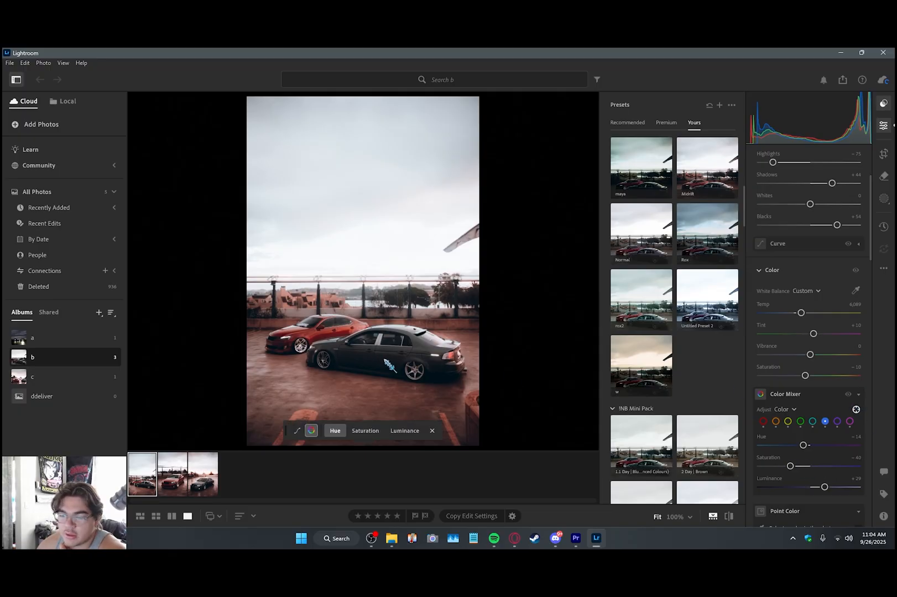
left_click(385, 359)
mouse_move(389, 355)
left_mouse_down()
mouse_move(397, 355)
mouse_move(376, 355)
left_mouse_up()
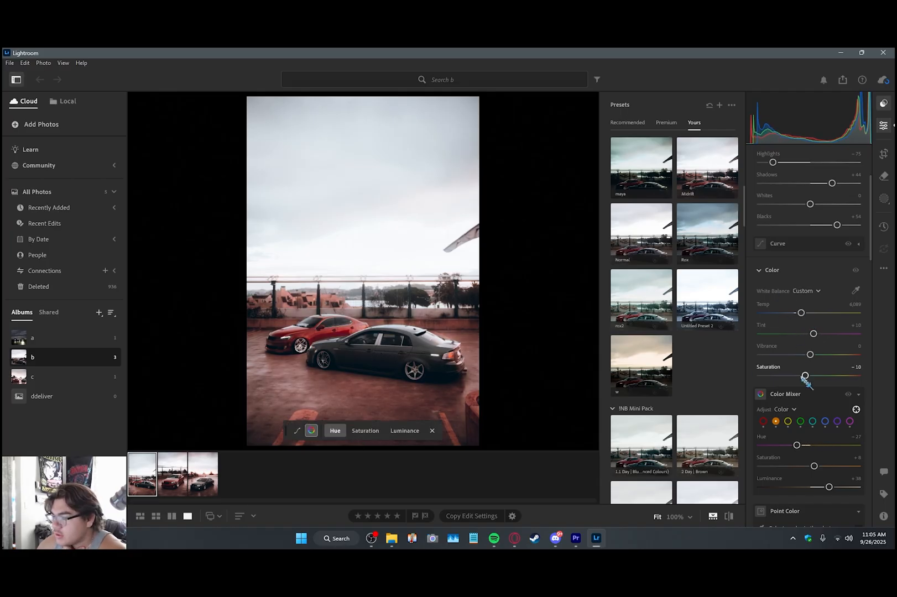
key("Escape")
Step: Set the two-car photo's Whites to -31
scroll(808, 221, "up", 1)
left_click_drag(810, 249, 794, 255)
scroll(797, 256, "down", 3)
Step: Mask the red car by object selection and set the mask's Exposure to -0.36 and Highlights to -100
left_click(886, 199)
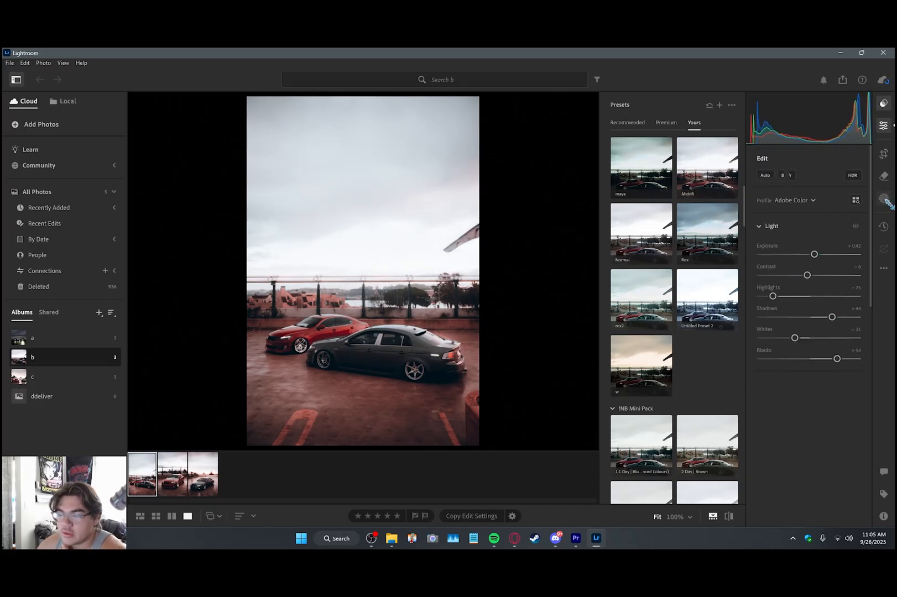
left_click(774, 207)
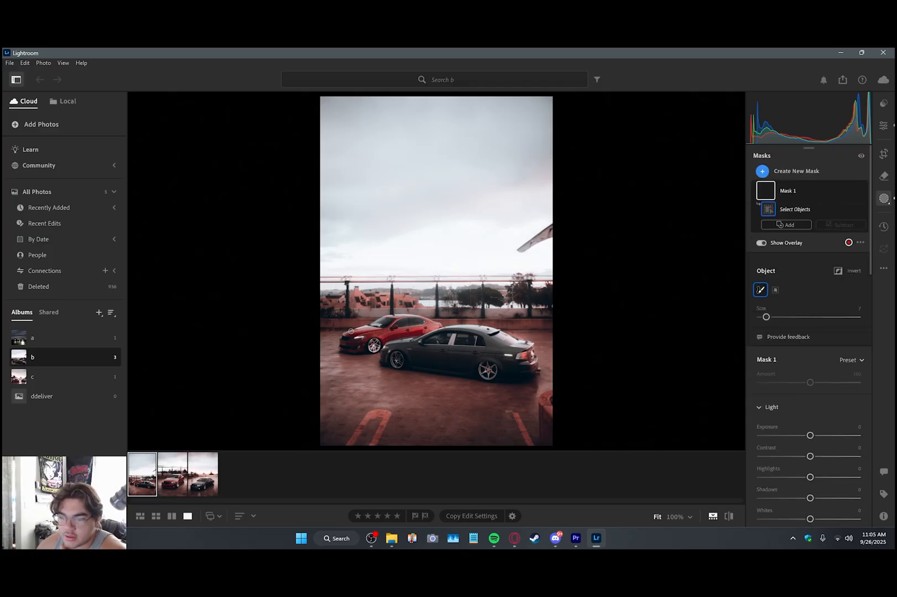
left_click_drag(419, 315, 421, 316)
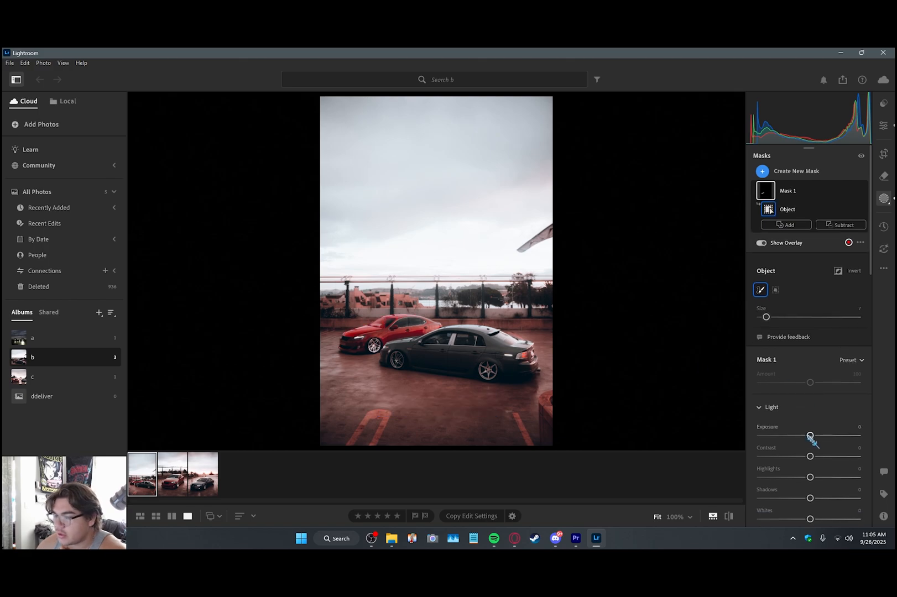
left_click_drag(810, 436, 806, 435)
left_click_drag(810, 477, 736, 480)
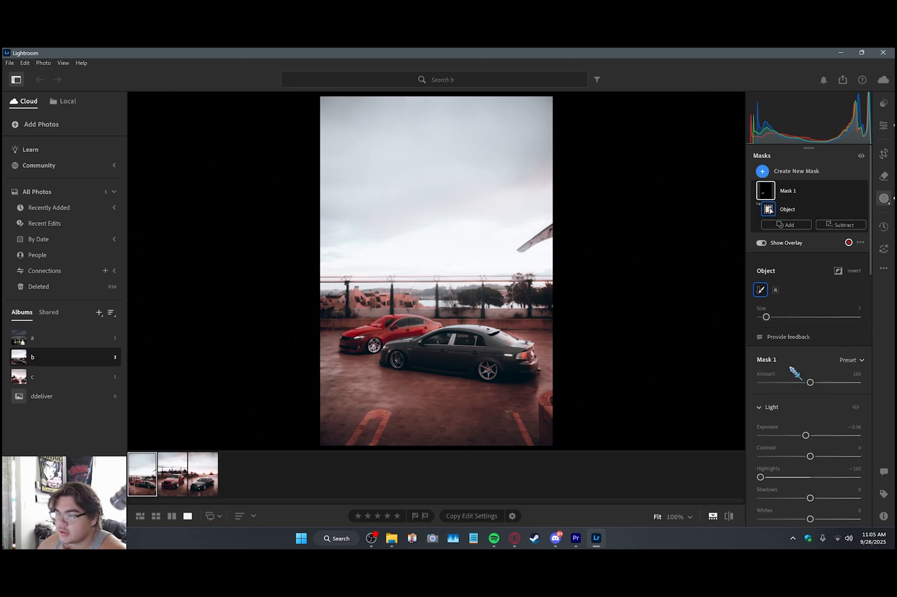
Step: Create a new object-selection mask over the grey car's roof and upper rear
left_click(797, 171)
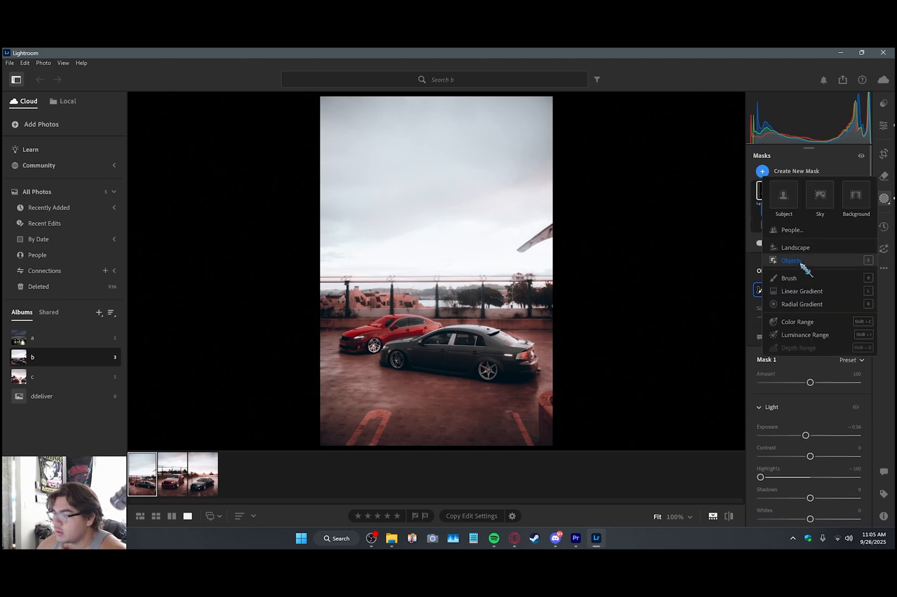
left_click(801, 264)
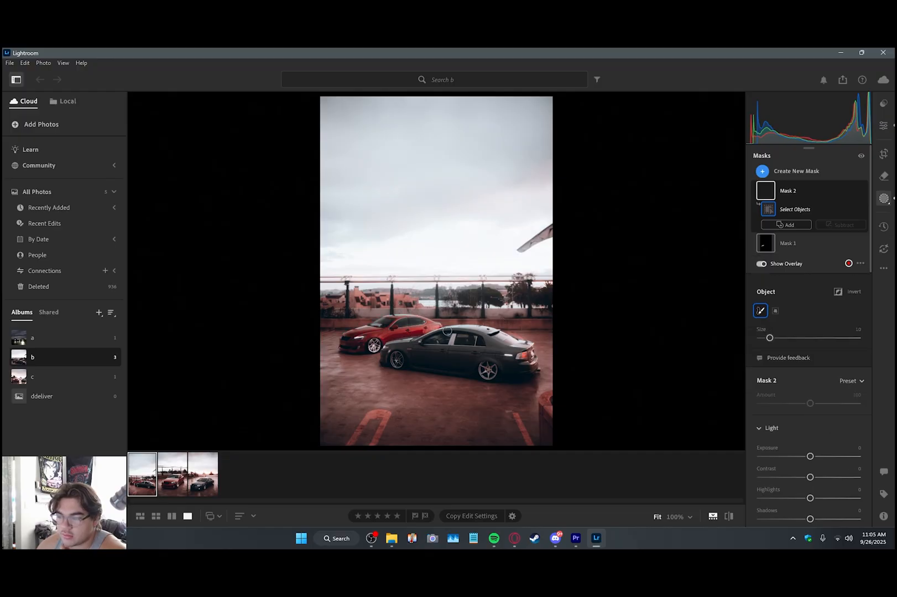
left_click_drag(447, 327, 508, 339)
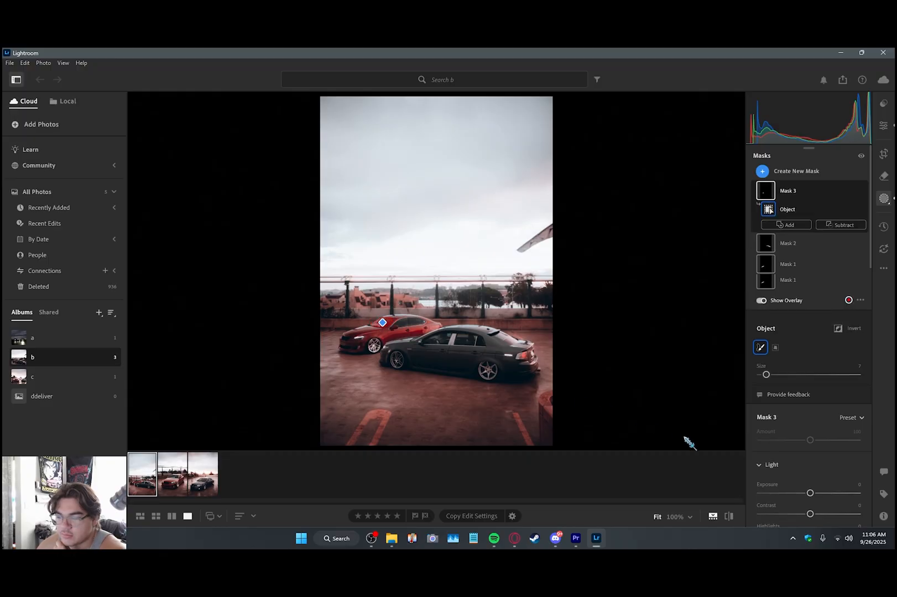
Step: Mask the red car's windshield and side windows separately by object selection, setting their Exposure to -0.40 and -0.44 respectively
left_click_drag(810, 477, 806, 478)
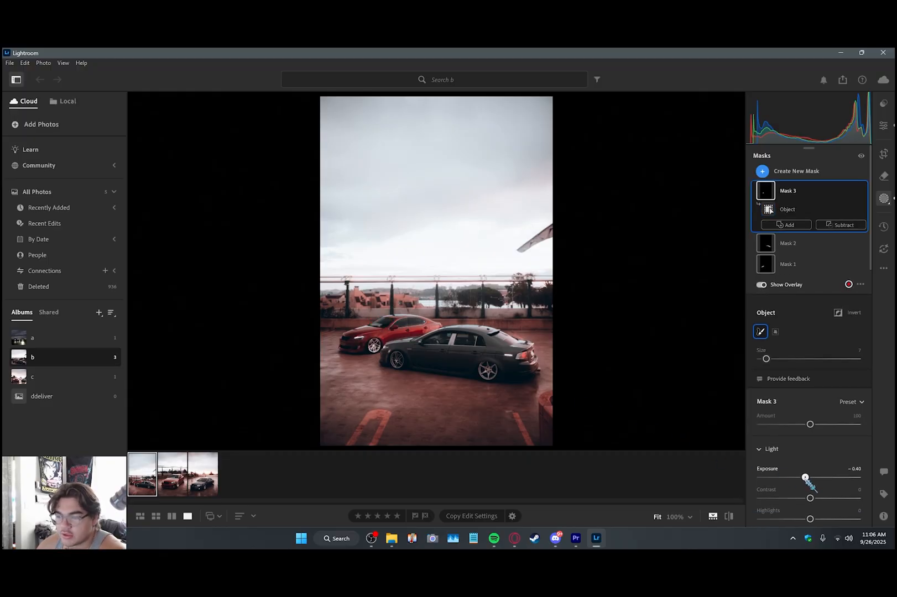
left_click(776, 171)
left_click(791, 261)
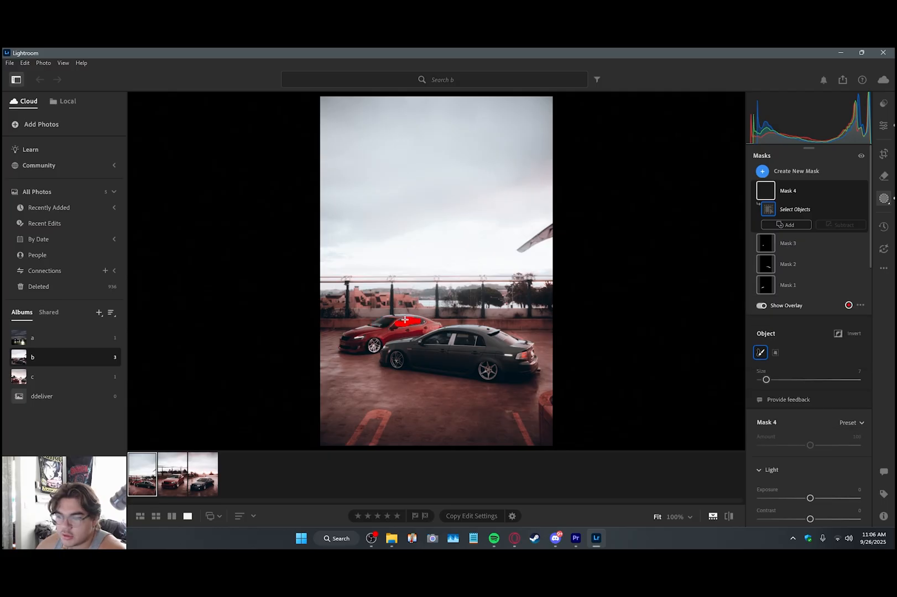
left_click_drag(811, 499, 807, 498)
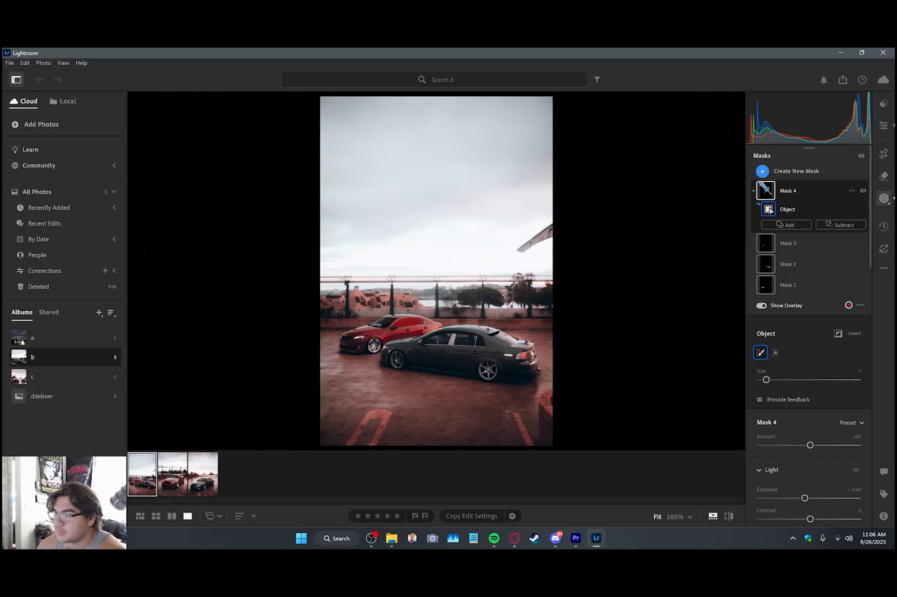
Step: Mask the grey car's windows by object selection and set their Exposure to -0.84
left_click(763, 171)
left_click(791, 261)
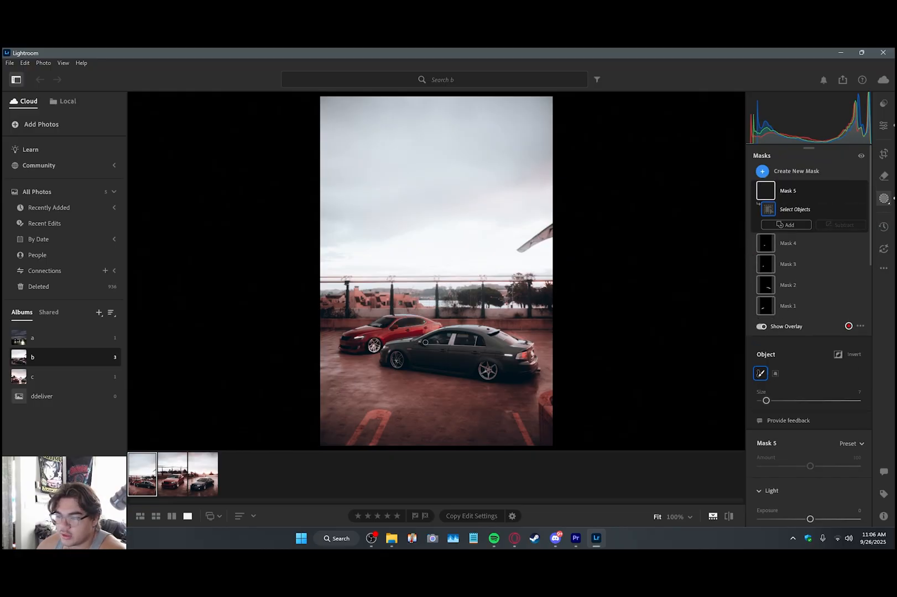
left_click_drag(429, 341, 442, 336)
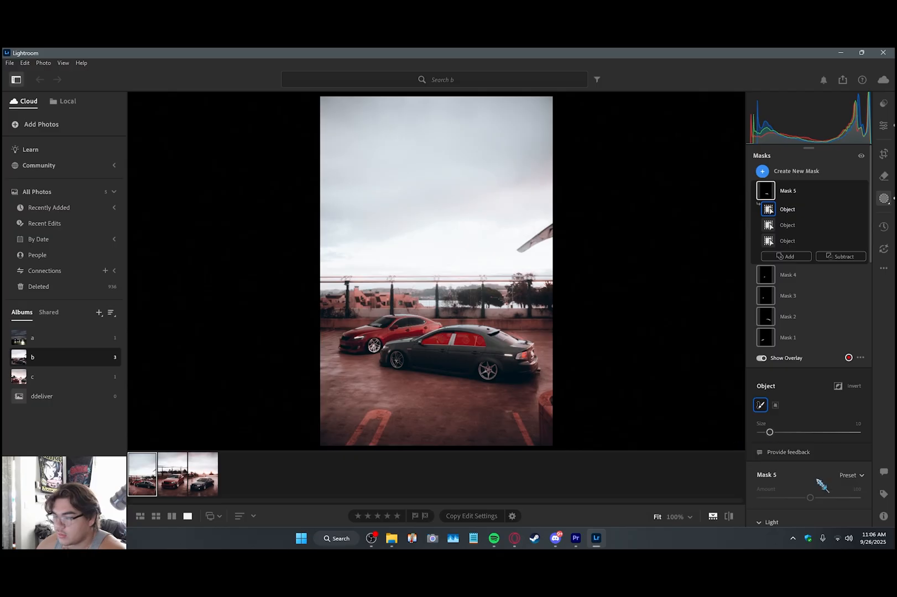
scroll(809, 463, "down", 3)
left_click_drag(810, 440, 800, 443)
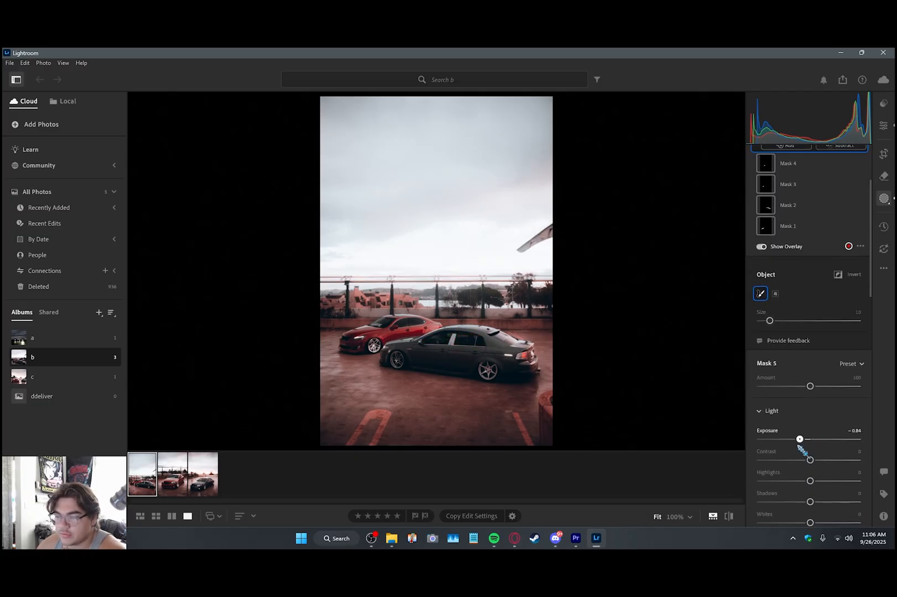
Step: Place radial gradients over both of the grey car's wheels in one mask and set its Exposure to +0.60
scroll(795, 387, "up", 3)
left_click(763, 149)
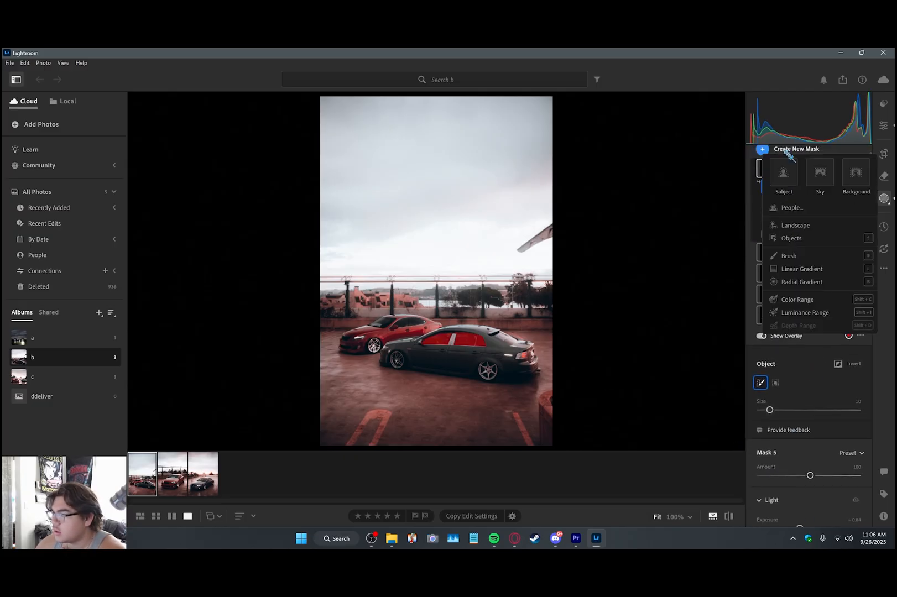
left_click(787, 283)
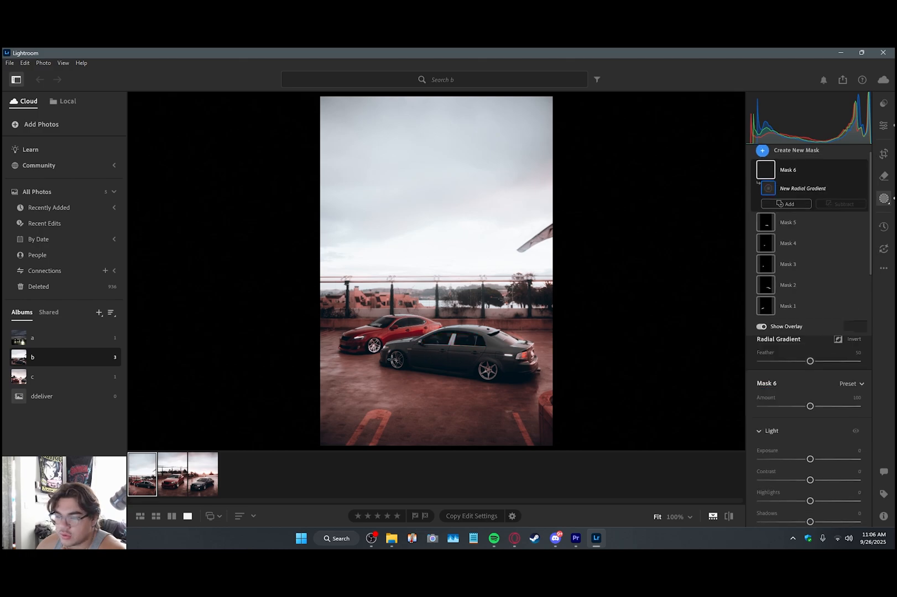
left_click_drag(395, 358, 406, 371)
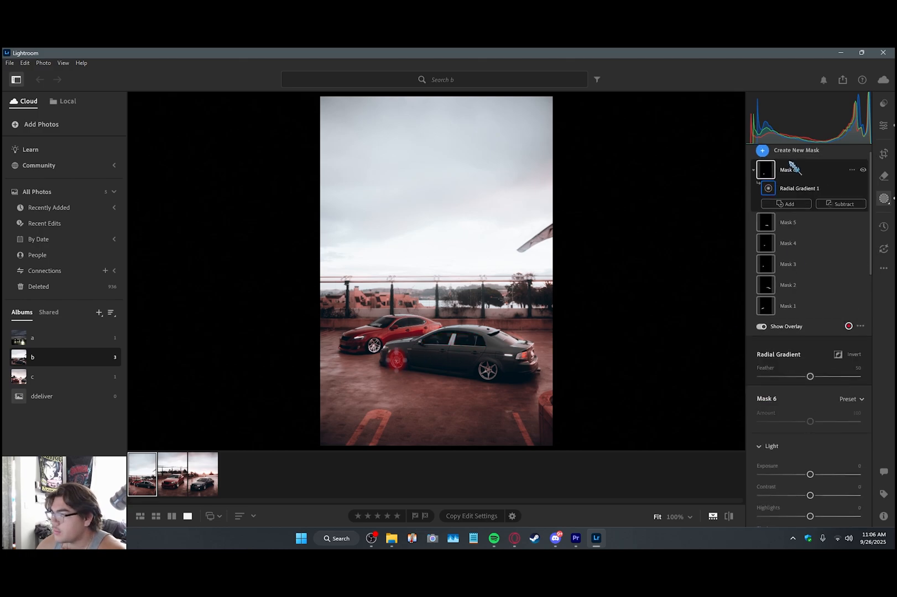
left_click(784, 204)
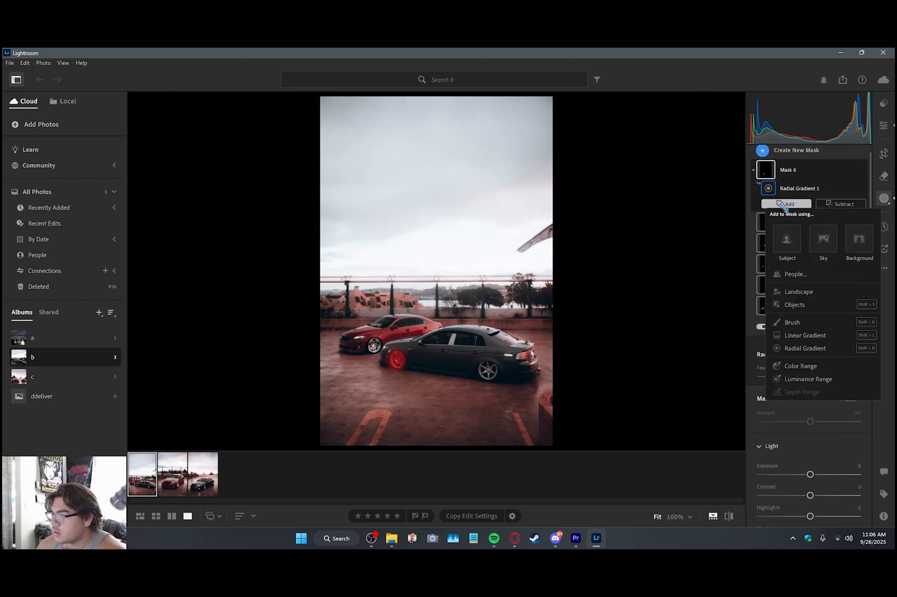
left_click(797, 349)
left_click_drag(483, 364, 493, 375)
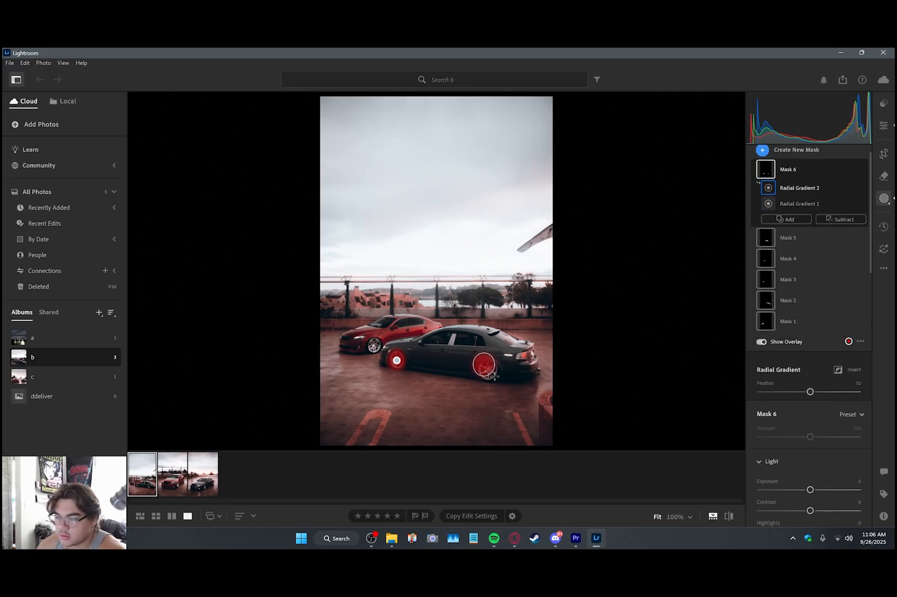
left_click_drag(811, 490, 824, 481)
Step: Add a large radial gradient mask over the sky, set its Exposure to -0.28 and strengthen the cloud detail
scroll(825, 238, "up", 1)
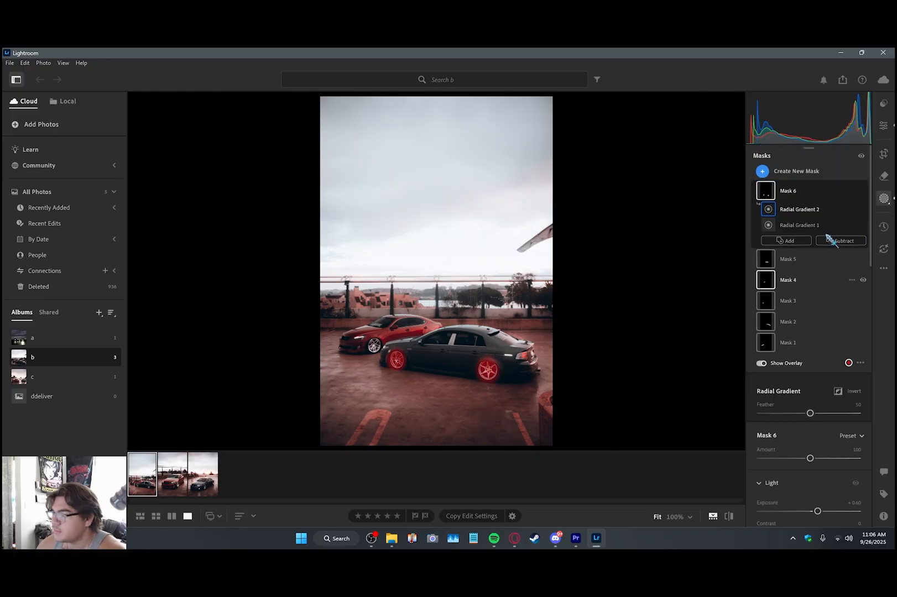
left_click(763, 171)
left_click(785, 304)
left_click_drag(385, 135, 443, 198)
scroll(813, 420, "down", 2)
mouse_move(810, 405)
left_mouse_down()
mouse_move(792, 416)
mouse_move(809, 416)
left_mouse_up()
scroll(816, 332, "down", 6)
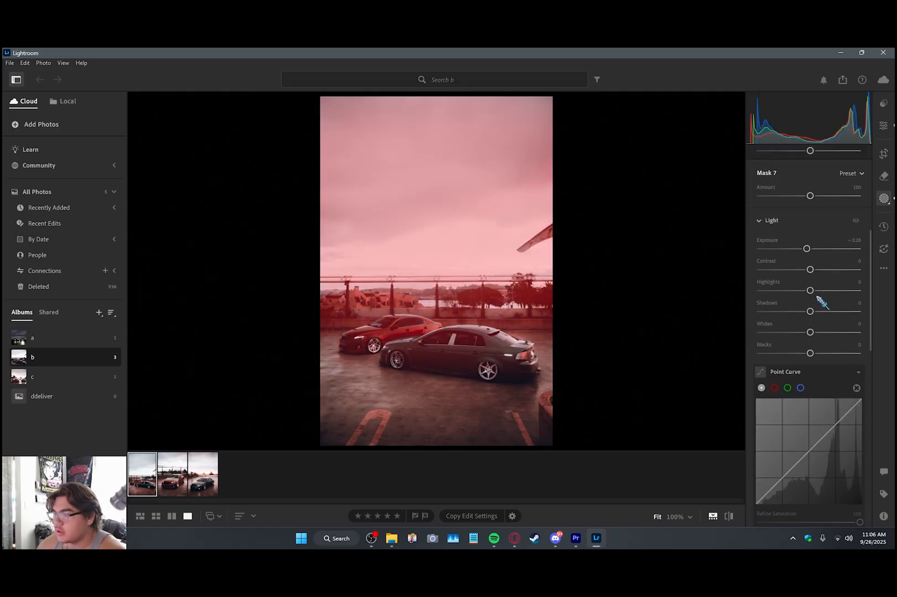
scroll(814, 388, "down", 5)
left_click_drag(812, 396, 817, 417)
left_click_drag(871, 397, 869, 137)
Step: Add a linear gradient mask over the foreground pavement below the cars and set its Exposure to -0.24
left_click(763, 171)
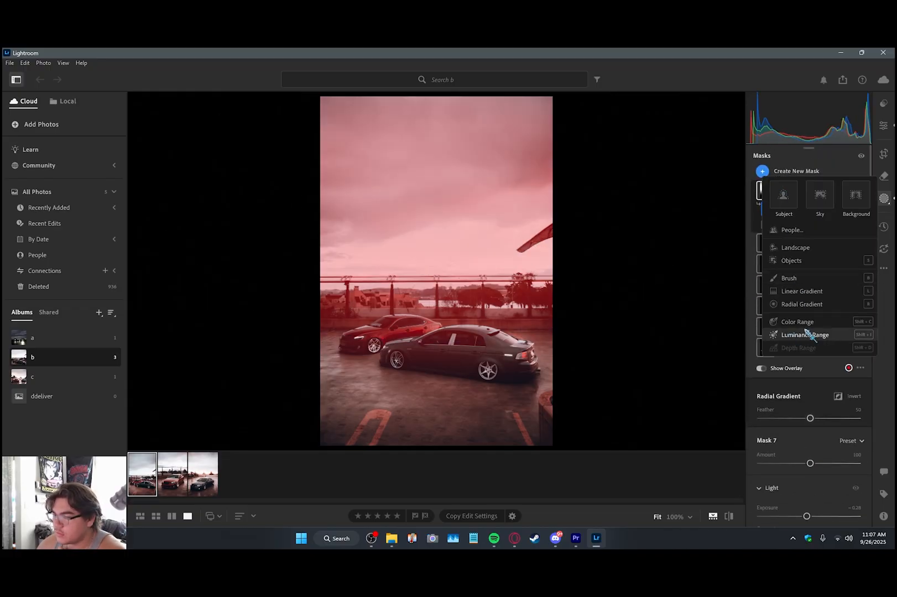
left_click(796, 291)
left_click_drag(438, 431, 441, 356)
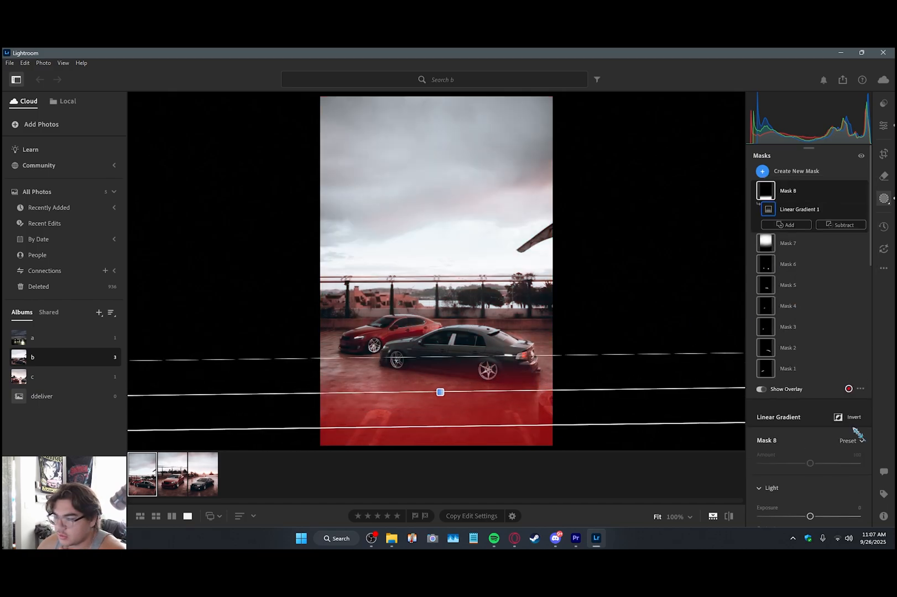
left_click_drag(811, 516, 807, 516)
scroll(816, 487, "down", 3)
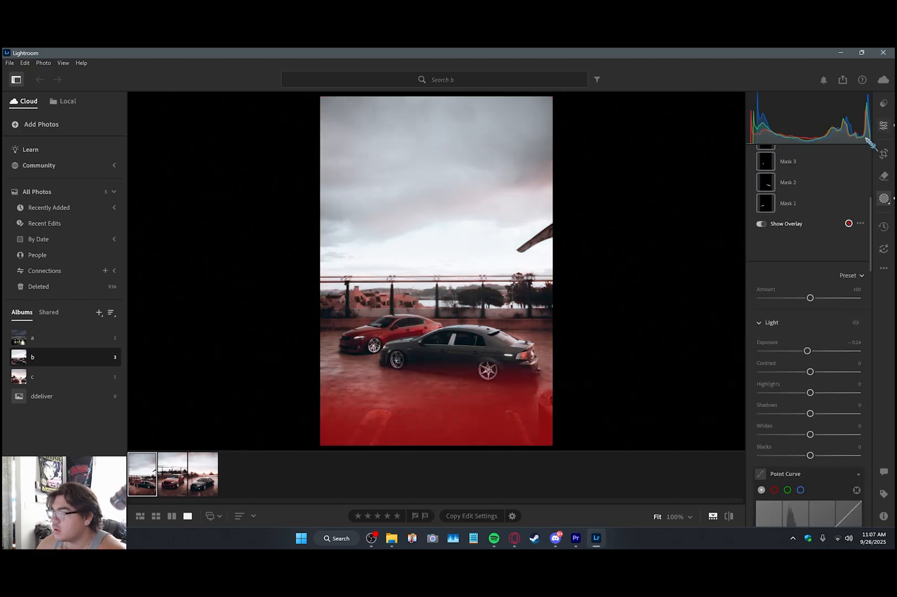
Step: Return to the global edit settings and enable Denoise for the two-car photo
left_click(883, 126)
left_click_drag(870, 204, 870, 388)
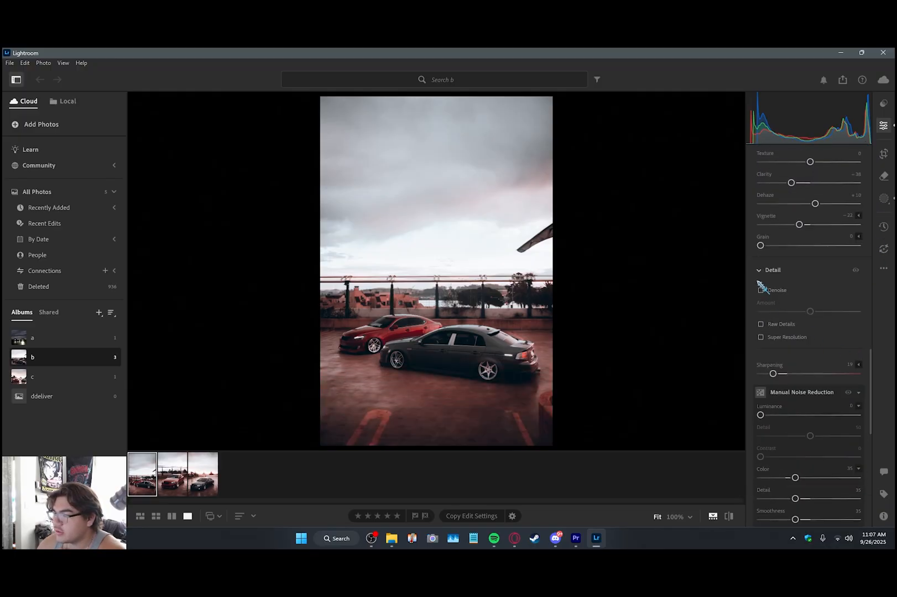
left_click(760, 291)
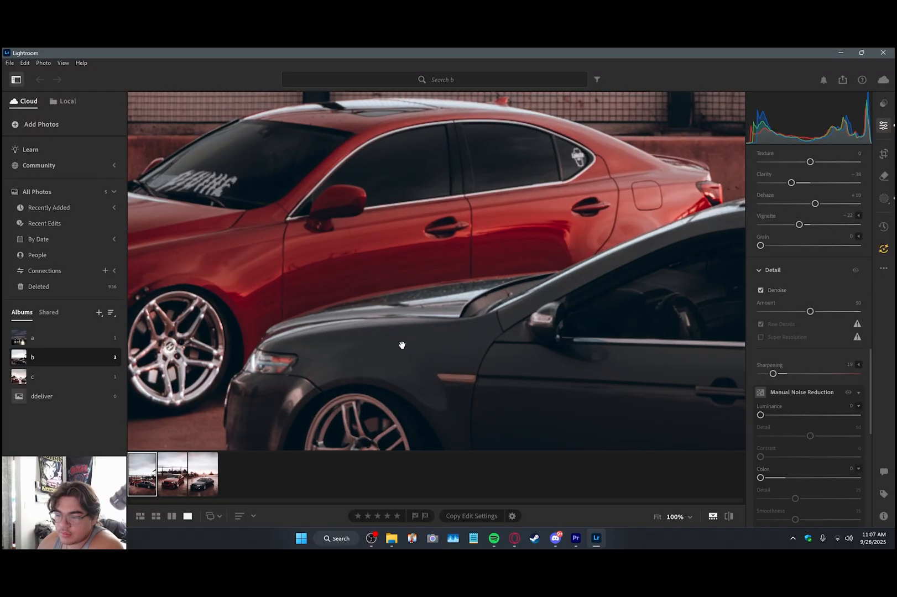
Step: Examine the bodywork, windows and wheels of both cars at 100% zoom to judge the noise reduction
left_click_drag(409, 354, 498, 254)
left_click_drag(360, 276, 446, 275)
left_click_drag(291, 229, 344, 315)
left_click_drag(561, 259, 284, 312)
left_click_drag(556, 329, 246, 242)
left_click_drag(504, 301, 321, 260)
left_click_drag(569, 287, 411, 265)
left_click(411, 264)
Step: Update all outdated AI settings for Denoise and Masking
left_click(885, 250)
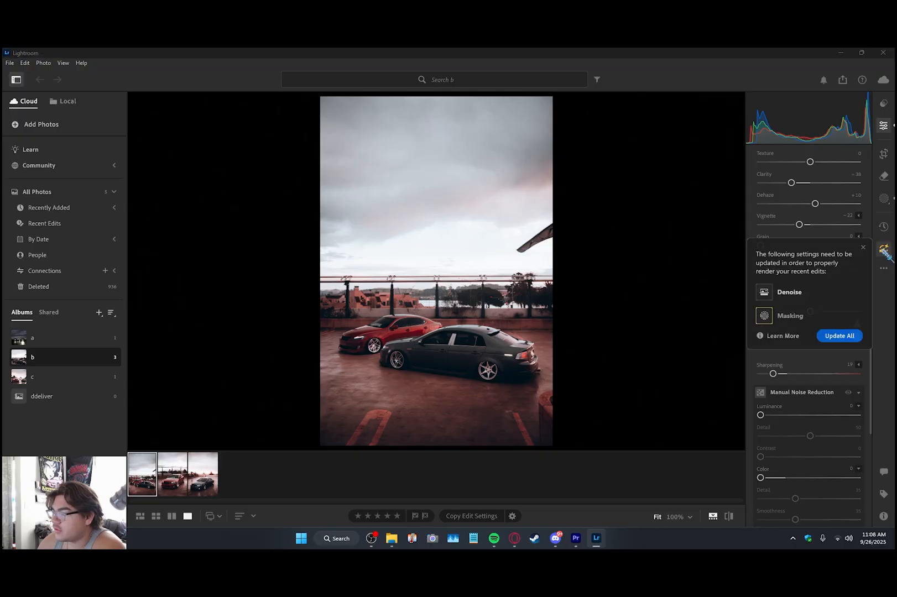
left_click(840, 336)
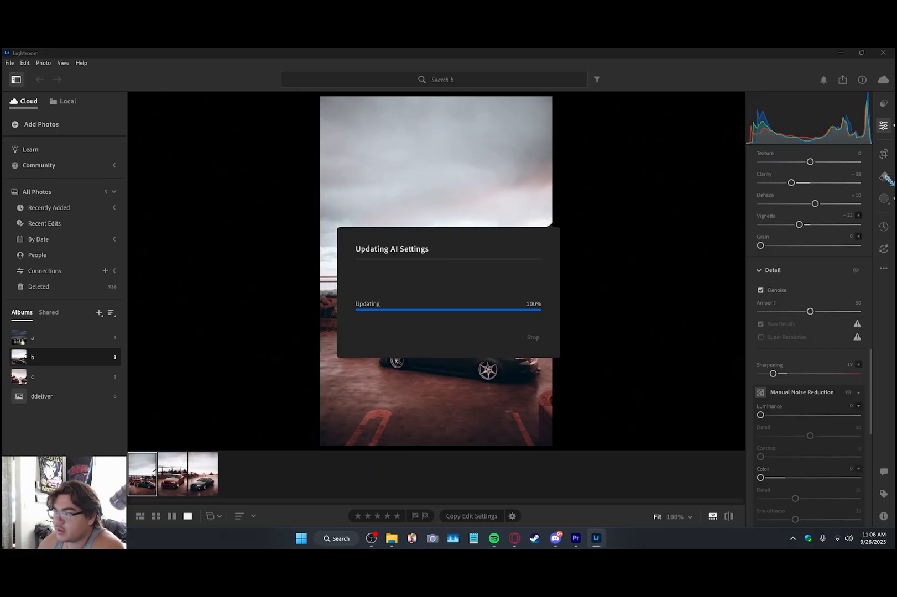
Step: Remove the painted parking lines from the foreground pavement and update all AI settings again
left_click(885, 176)
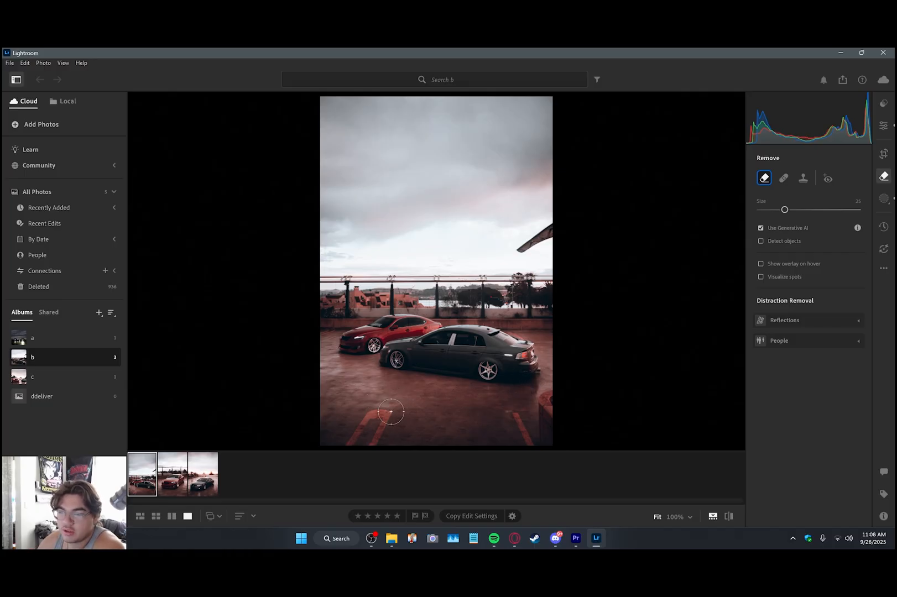
left_click(803, 177)
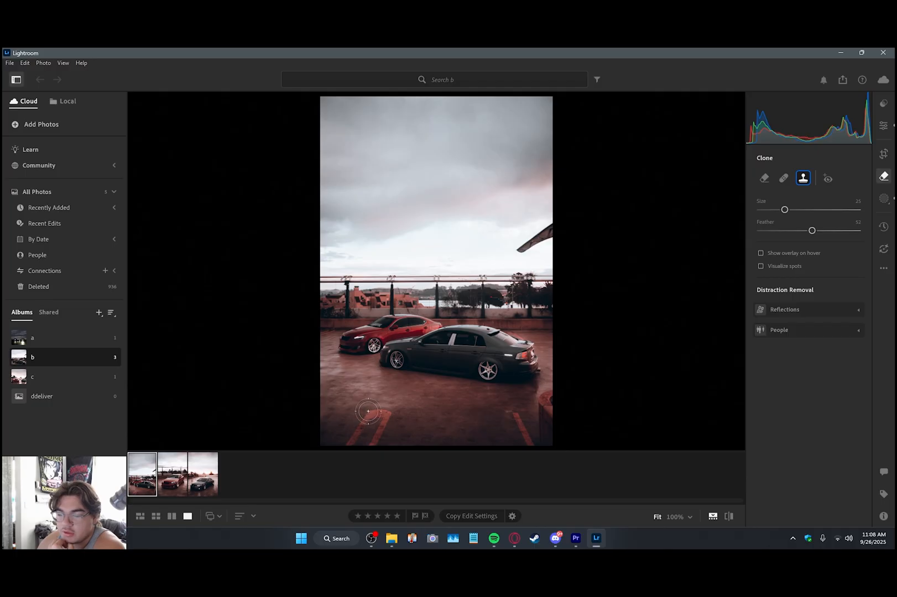
left_click(364, 424)
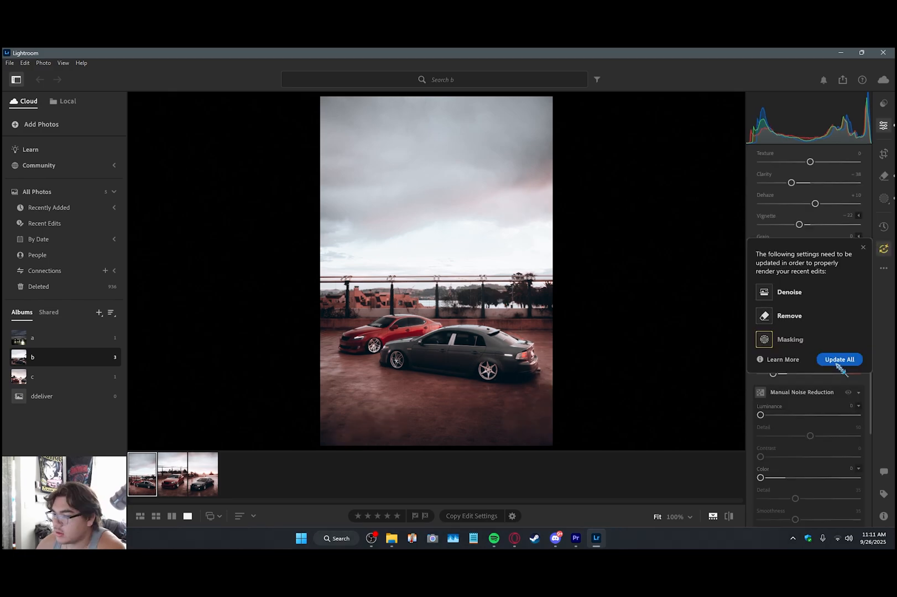
left_click(841, 367)
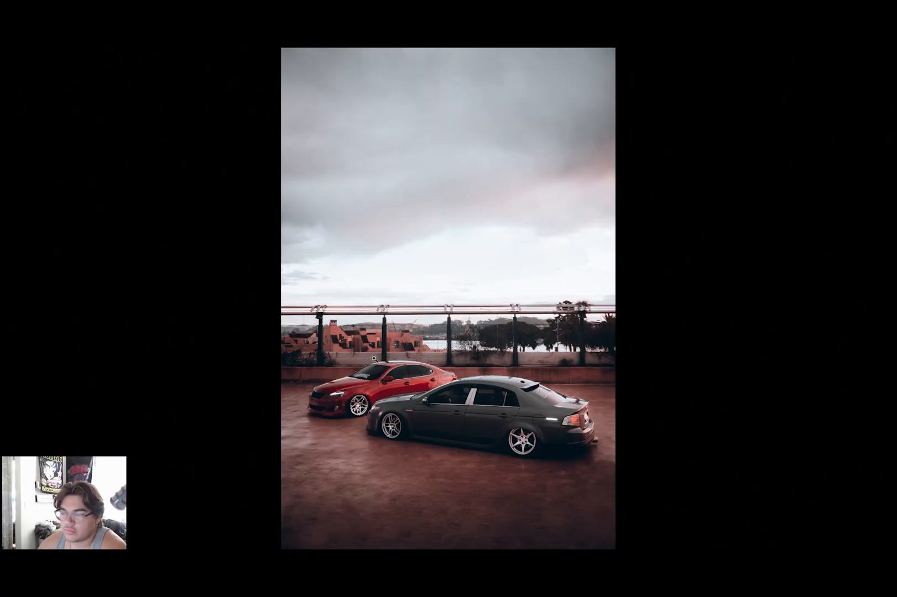
Step: Inspect the edited photo full screen, checking the grey car's side and rear up close
left_click(377, 397)
left_click_drag(715, 353, 255, 215)
left_click_drag(620, 253, 244, 242)
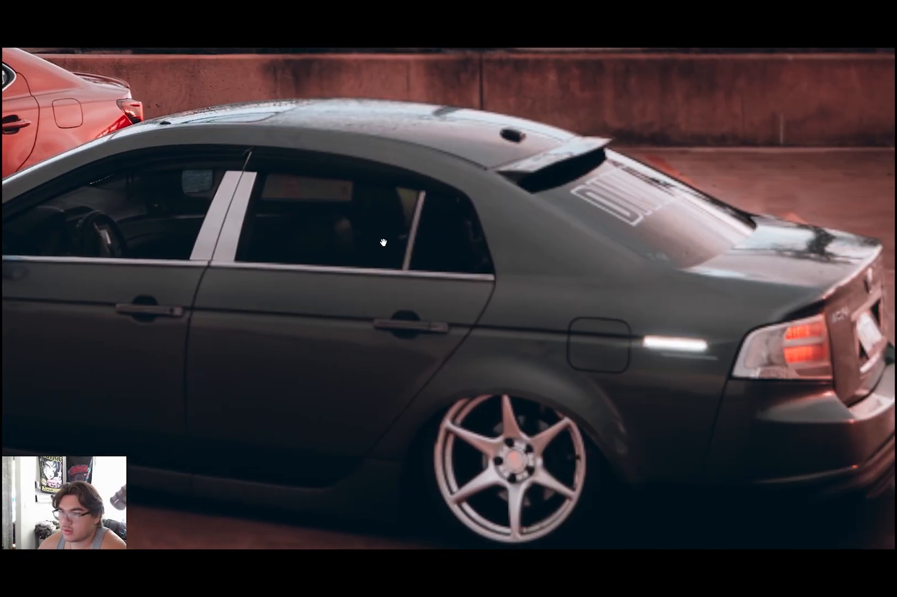
left_click(383, 242)
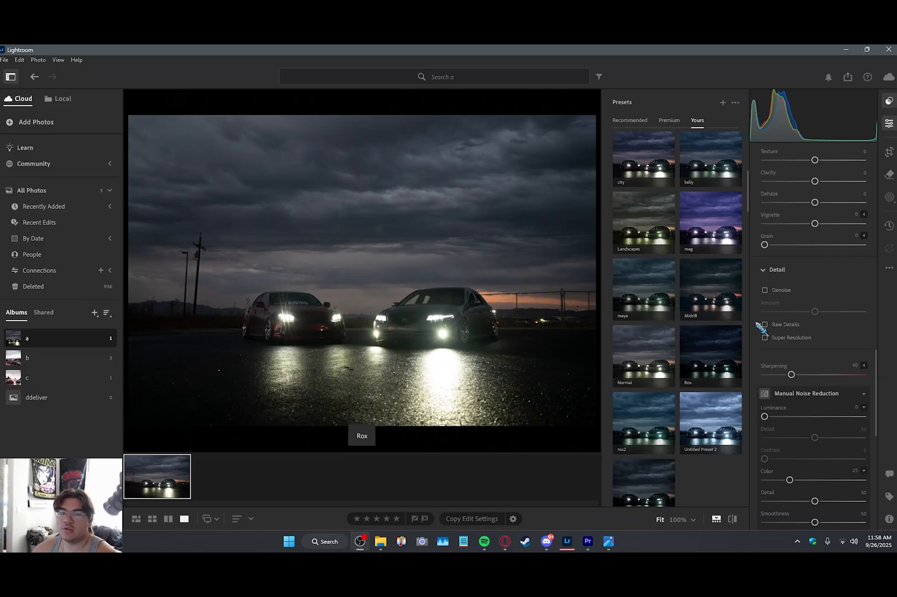
Step: Apply the Midrift preset to album a's night photo, then set Exposure to +1.26 and Shadows to +51
left_click(734, 303)
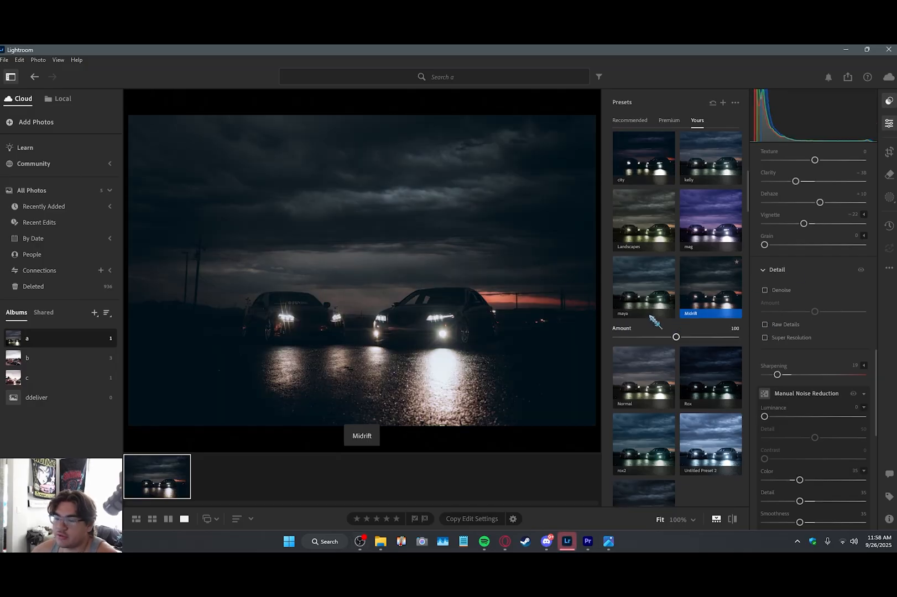
left_click_drag(883, 369, 874, 166)
left_click_drag(818, 254, 824, 255)
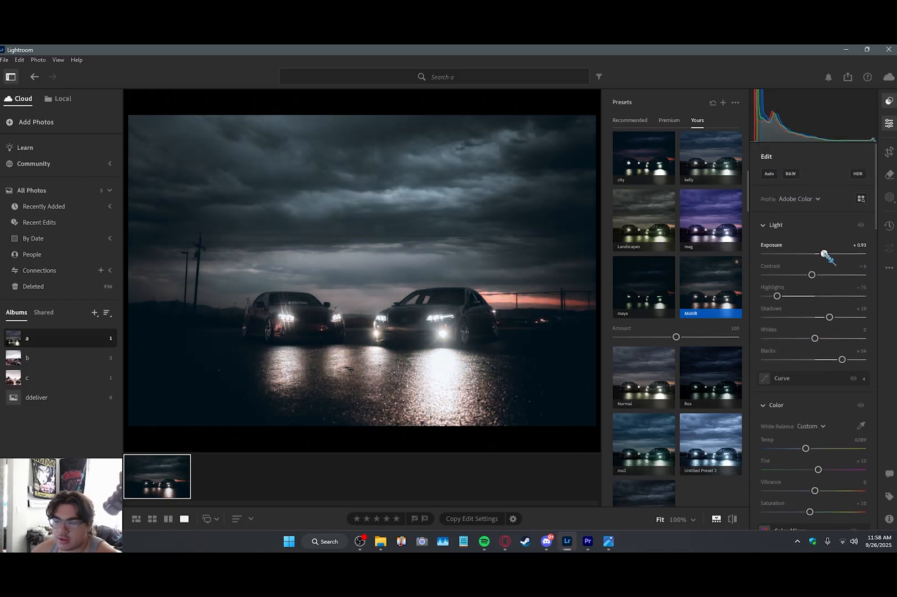
left_click_drag(830, 318, 840, 318)
left_click_drag(825, 255, 828, 254)
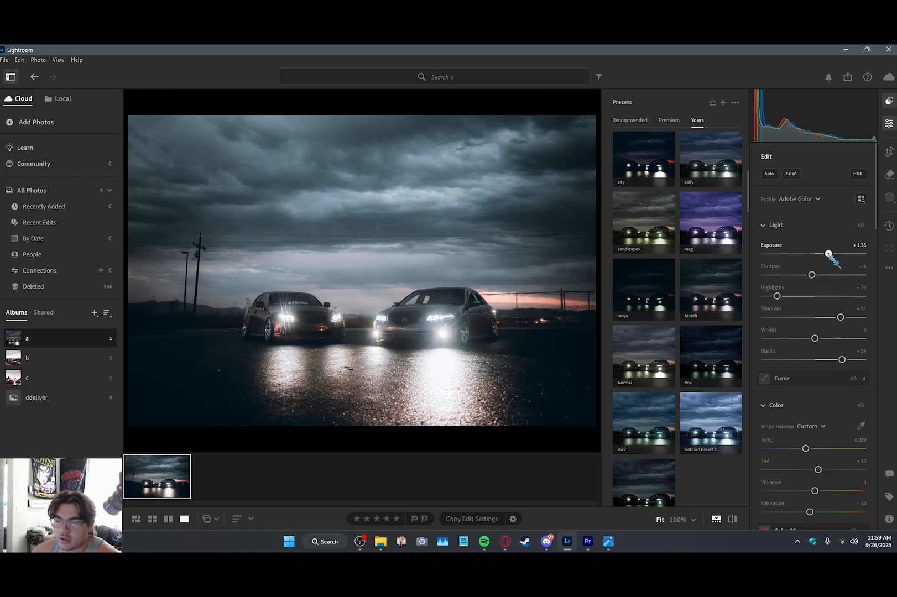
left_click(424, 322)
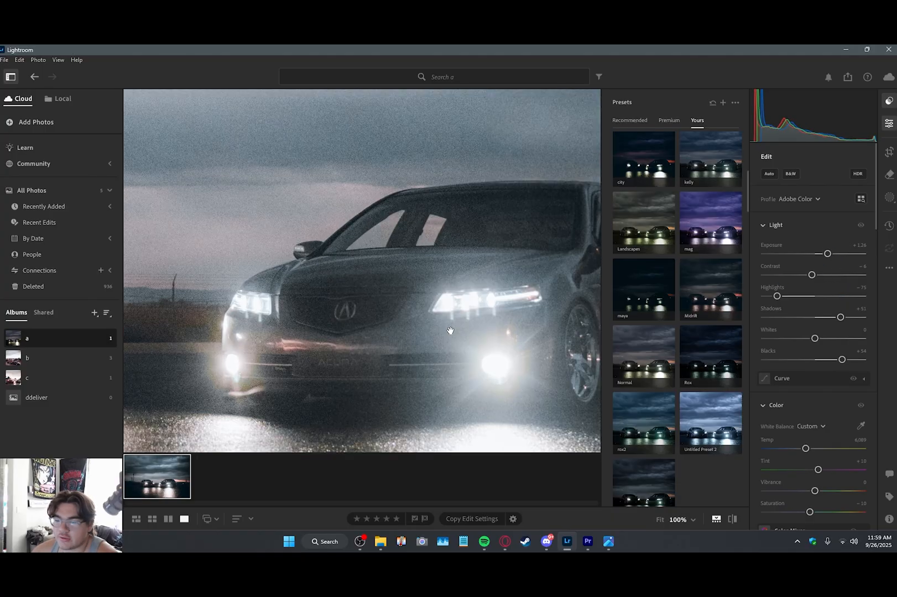
left_click(425, 322)
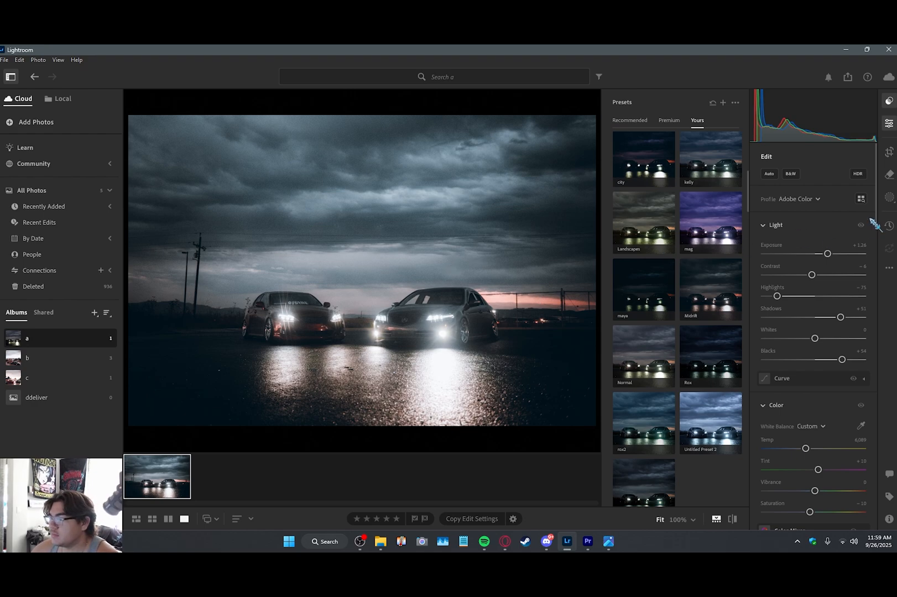
Step: Set the Temp to 6,276 and adjust the Color Mixer's red to Hue +24 and Saturation +100
scroll(811, 260, "down", 5)
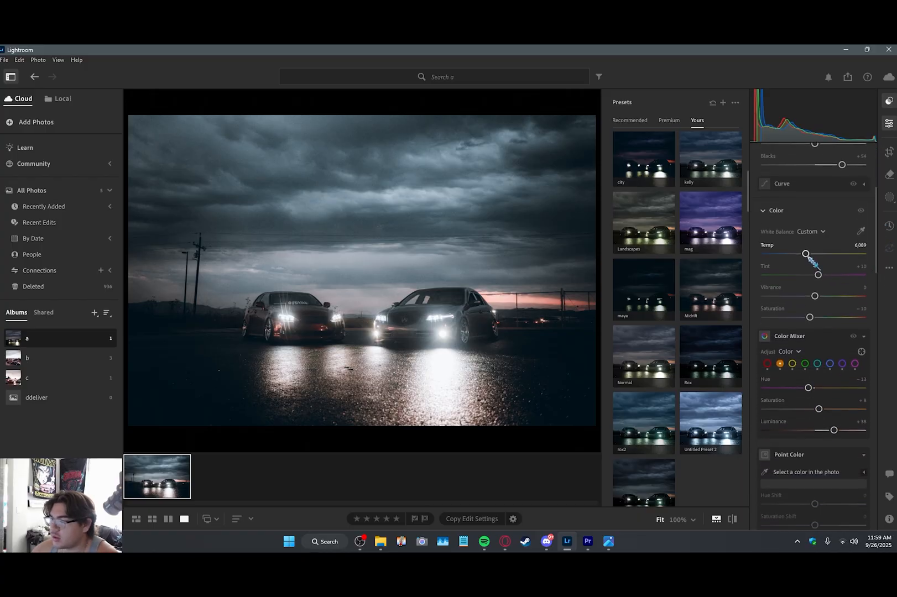
left_click(767, 363)
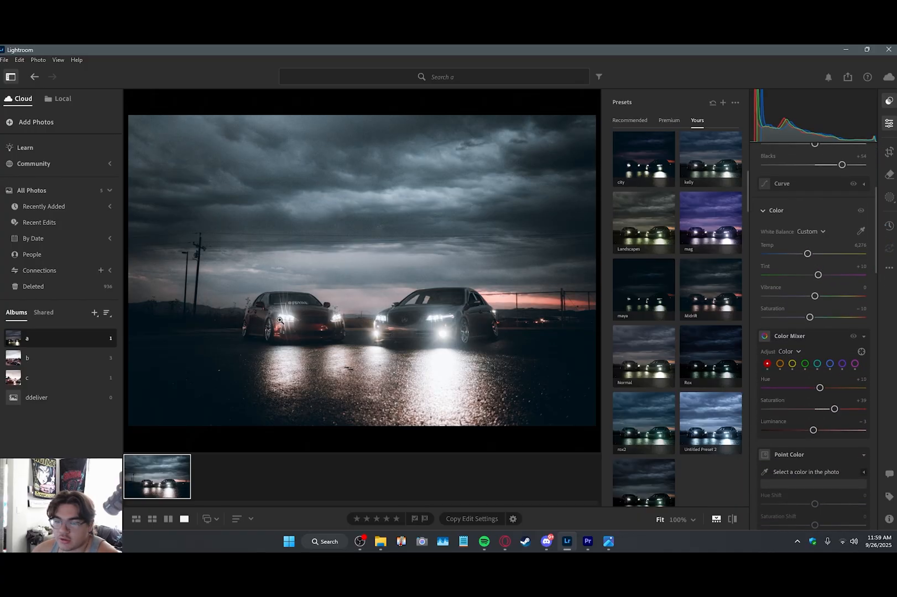
left_click(296, 330)
left_click_drag(315, 336, 310, 314)
left_click_drag(835, 409, 828, 409)
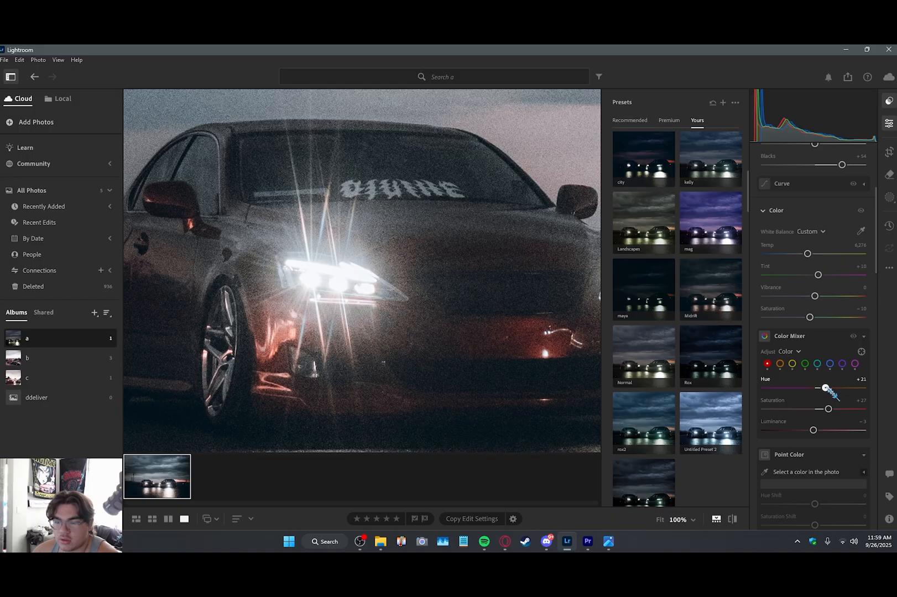
left_click_drag(828, 409, 866, 409)
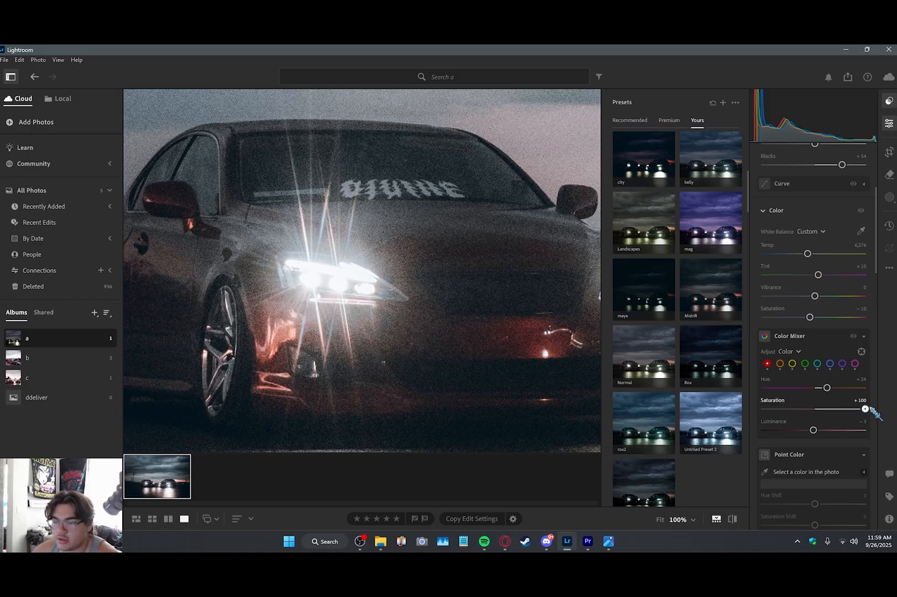
left_click(464, 311)
Step: Set the night photo's Clarity to -29
scroll(828, 354, "down", 10)
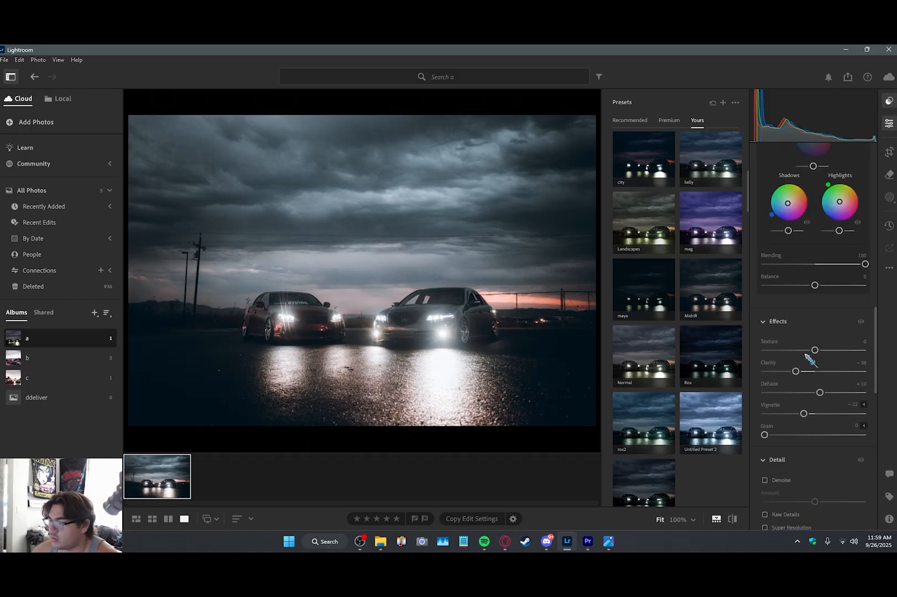
left_click_drag(796, 372, 825, 375)
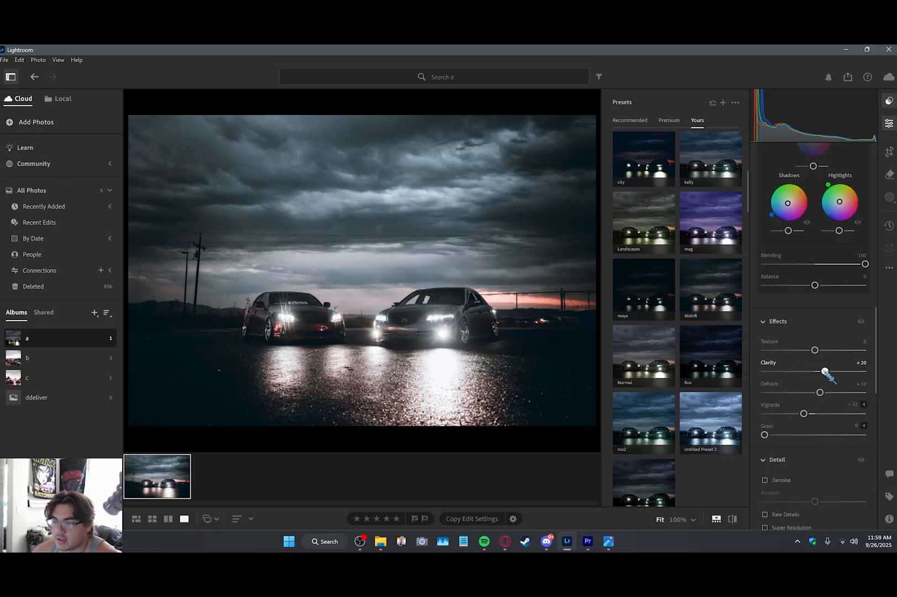
left_click_drag(826, 374, 806, 373)
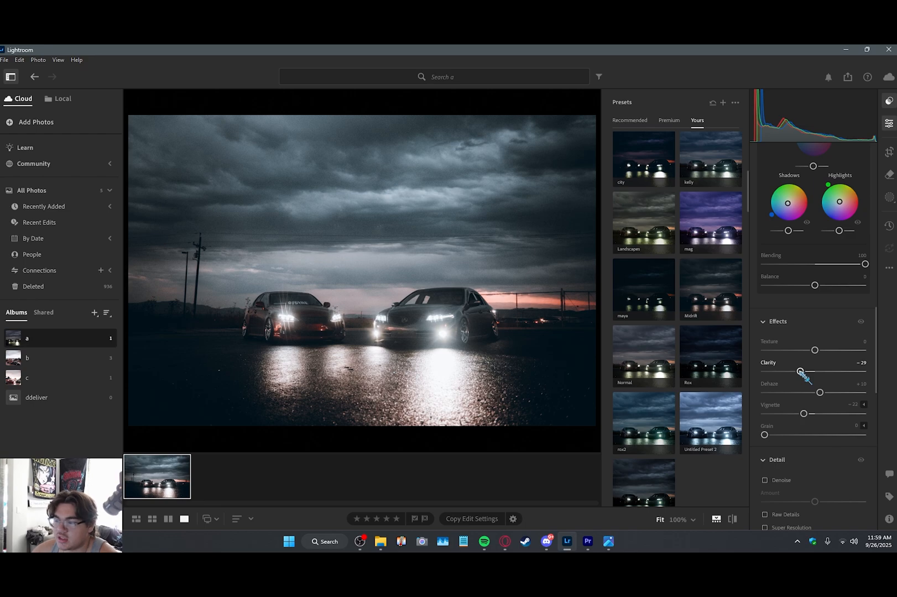
scroll(802, 376, "down", 1)
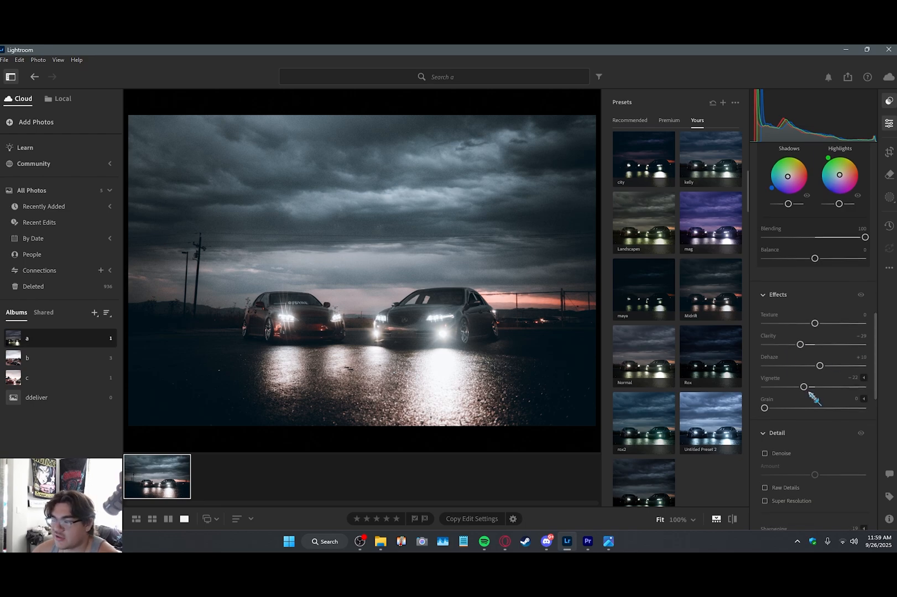
Step: Set Contrast to +2 and Vignette to -15, and enable Denoise
left_click_drag(876, 358, 873, 177)
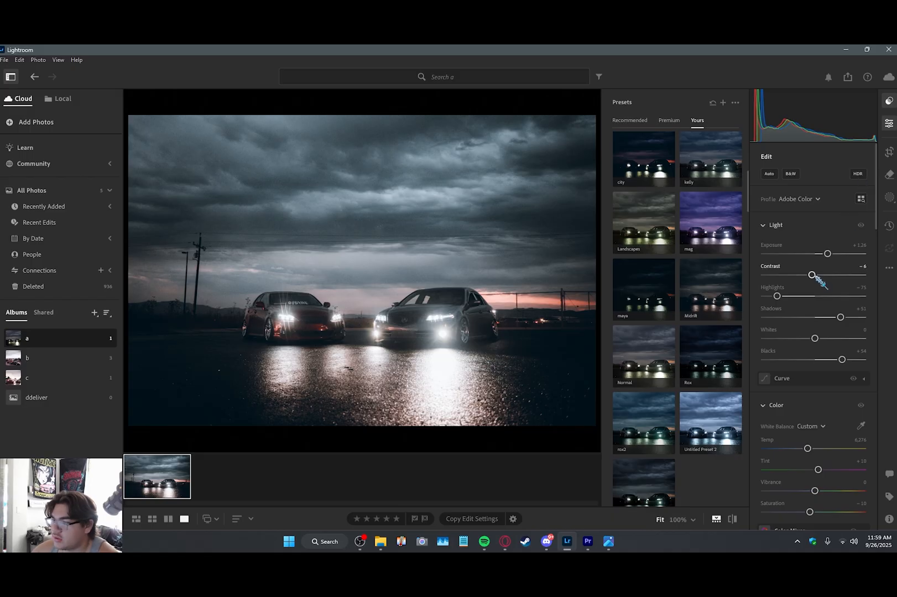
left_click_drag(811, 275, 815, 275)
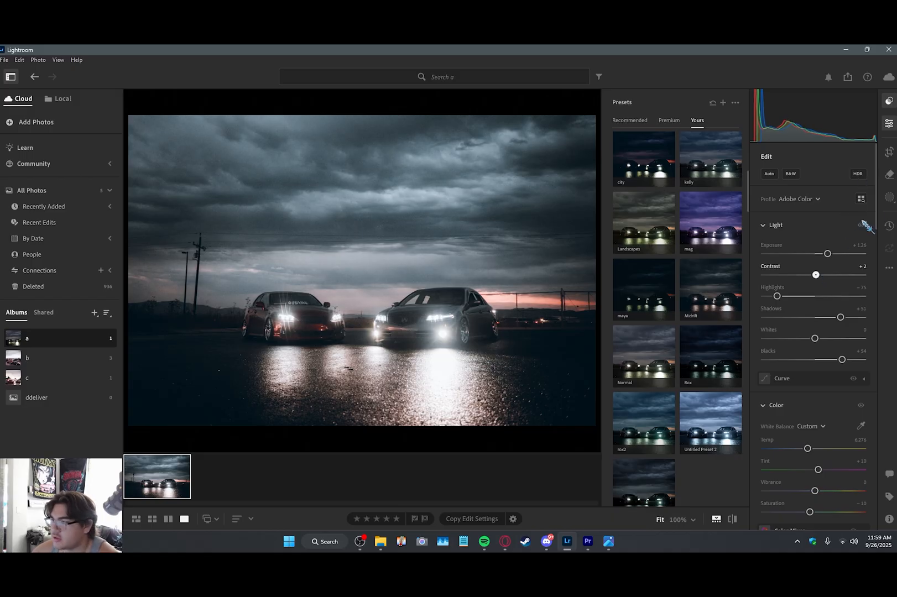
left_click_drag(876, 201, 869, 390)
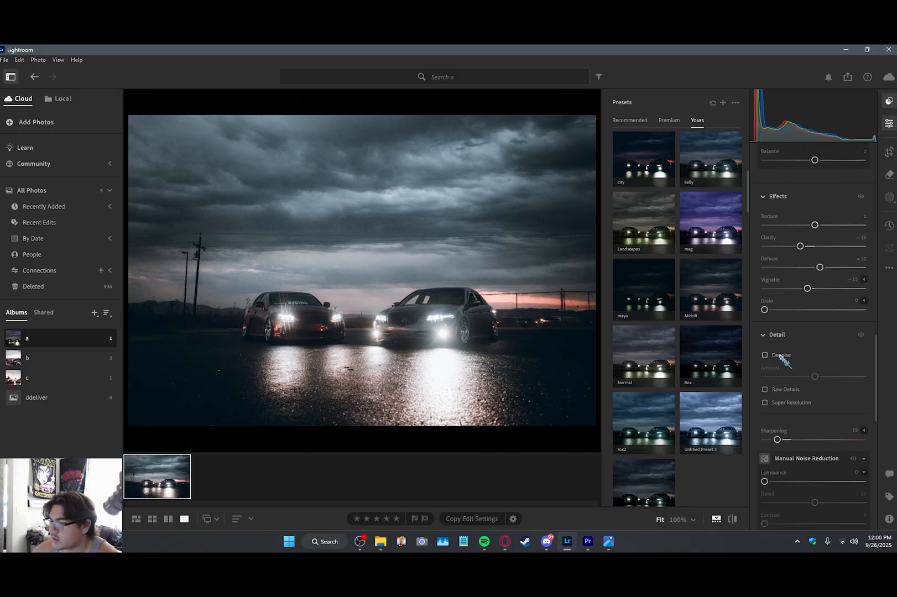
left_click(781, 357)
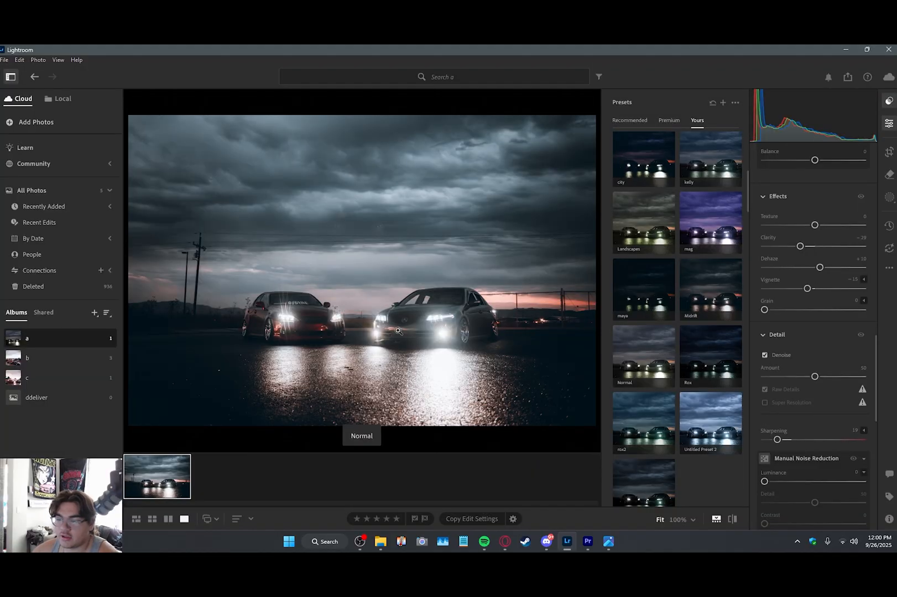
Step: Examine both cars at 100% zoom for remaining noise and compare the edit with the original photo
left_click(409, 318)
left_click_drag(409, 317, 583, 316)
left_click_drag(360, 307, 525, 319)
left_click_drag(287, 317, 476, 310)
left_click_drag(349, 307, 378, 309)
left_click_drag(449, 305, 119, 293)
left_click_drag(588, 278, 125, 272)
left_click_drag(399, 272, 543, 279)
left_click(542, 279)
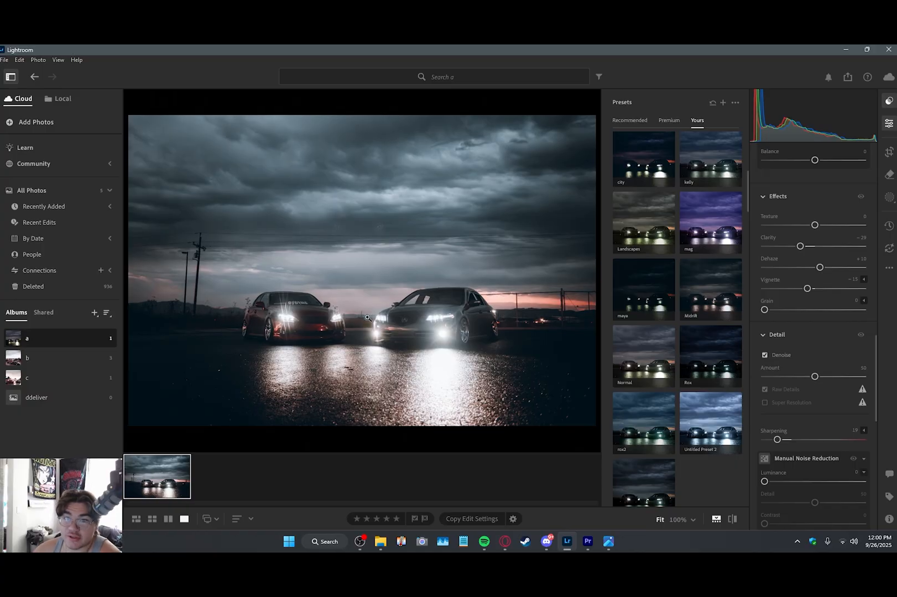
left_click(334, 333)
left_click_drag(185, 312, 498, 336)
left_click_drag(403, 321, 525, 343)
left_click(525, 343)
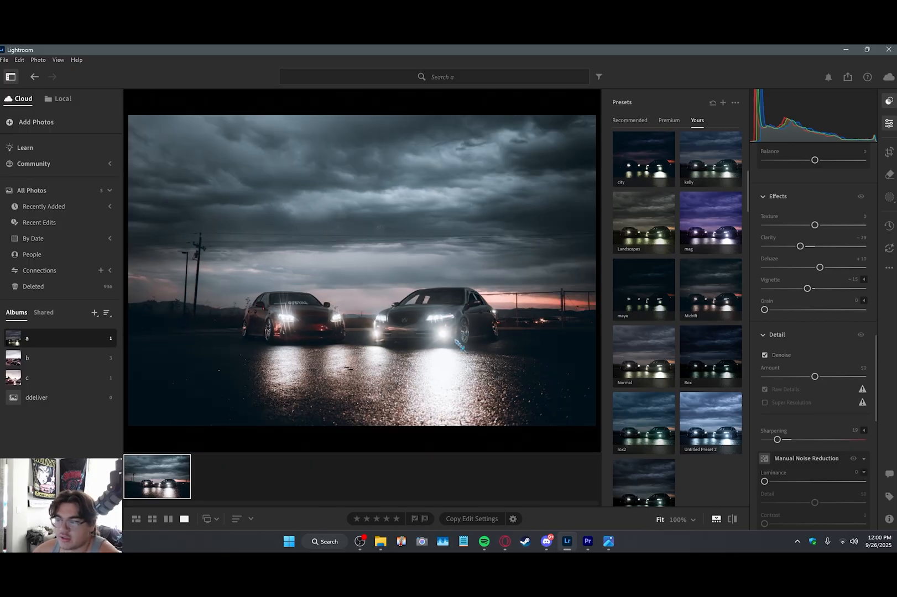
key("backslash")
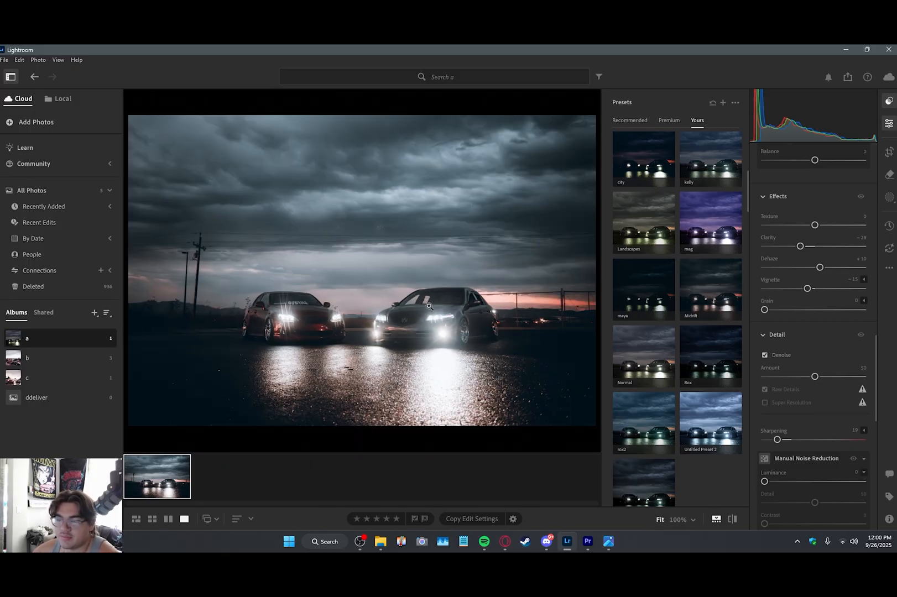
Step: Create a subject mask of both cars and brush the gap between them out of it with a size 5 subtract brush
left_click(888, 199)
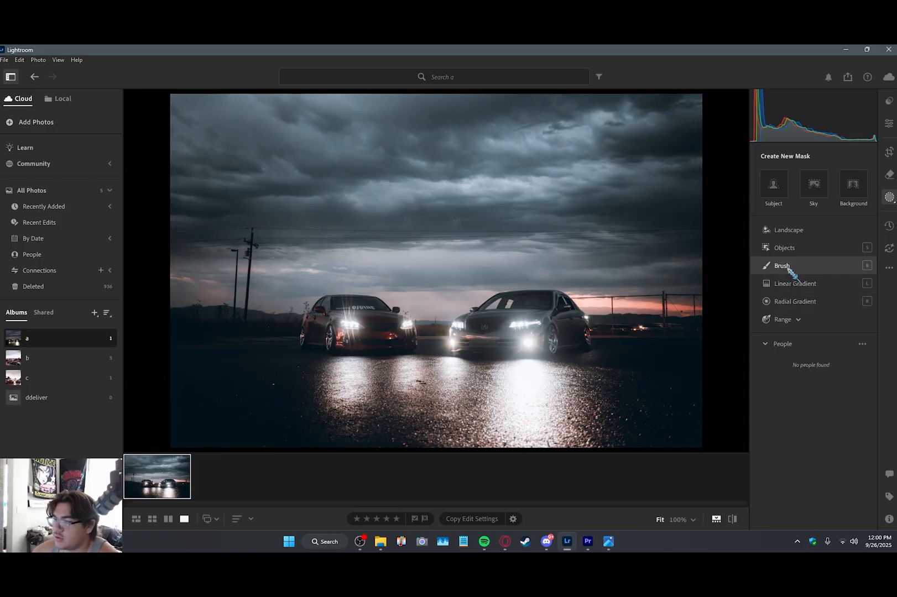
left_click(781, 192)
left_click(844, 223)
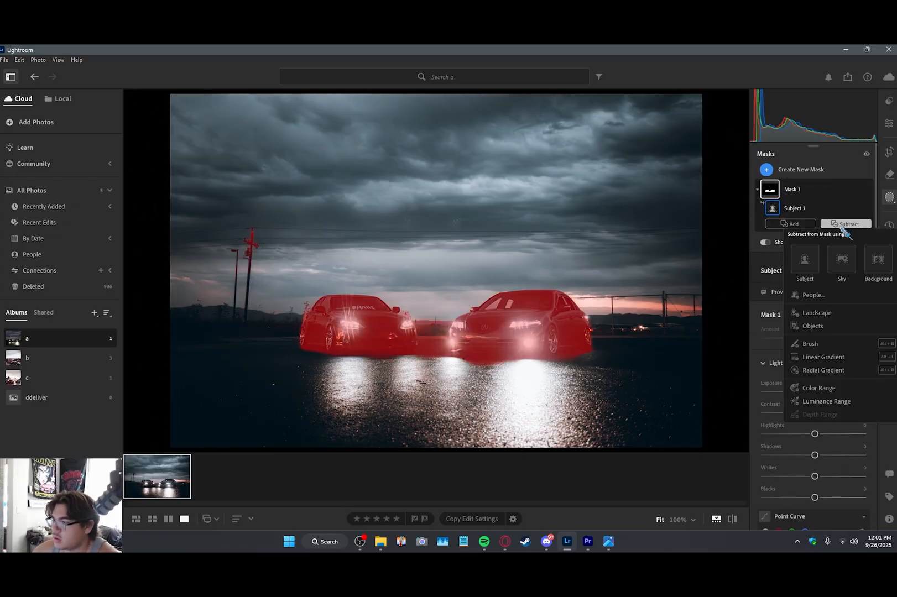
left_click(796, 344)
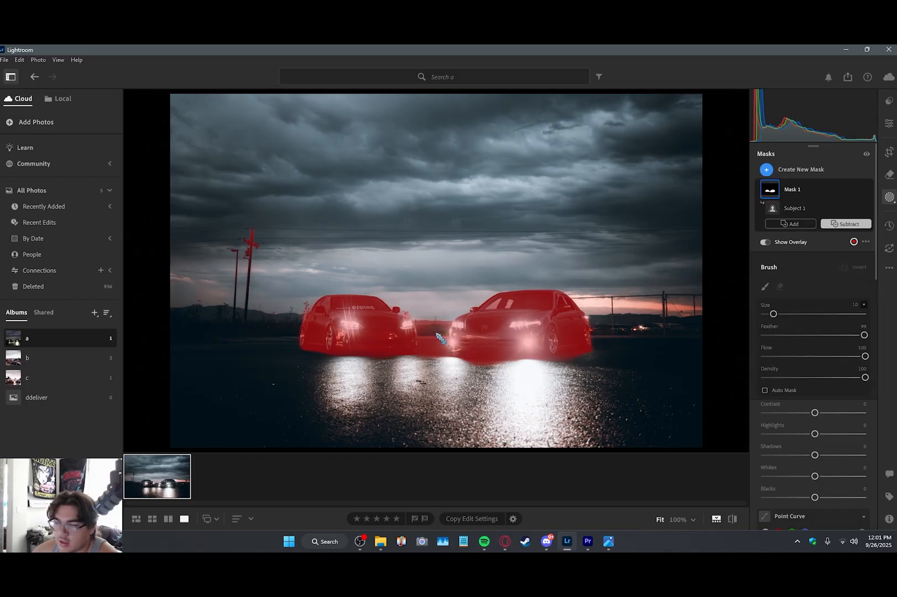
mouse_move(423, 320)
left_mouse_down()
mouse_move(426, 343)
mouse_move(446, 308)
left_mouse_up()
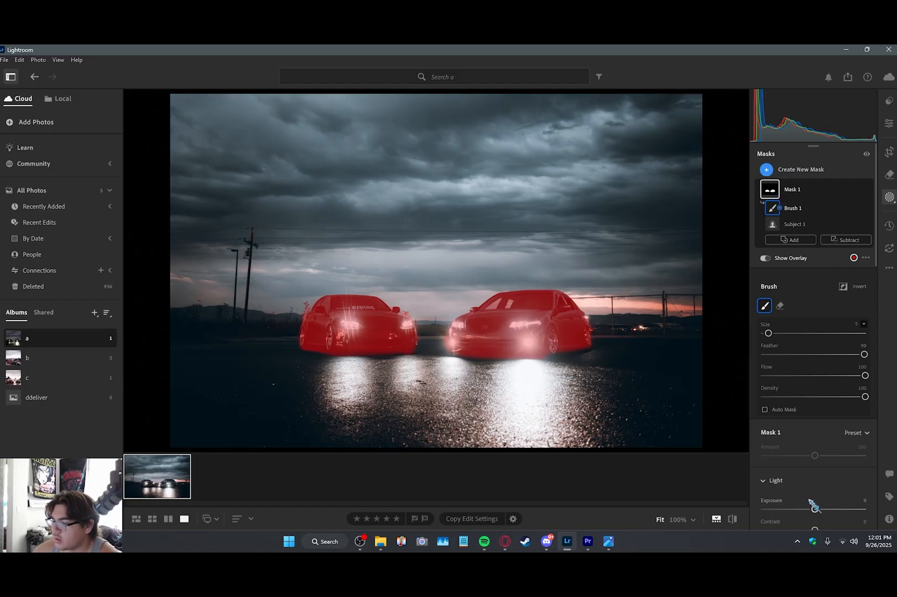
Step: Set the cars mask's Exposure to +0.24 and fine-tune two of its further adjustments
scroll(813, 501, "down", 2)
left_click_drag(816, 419, 820, 421)
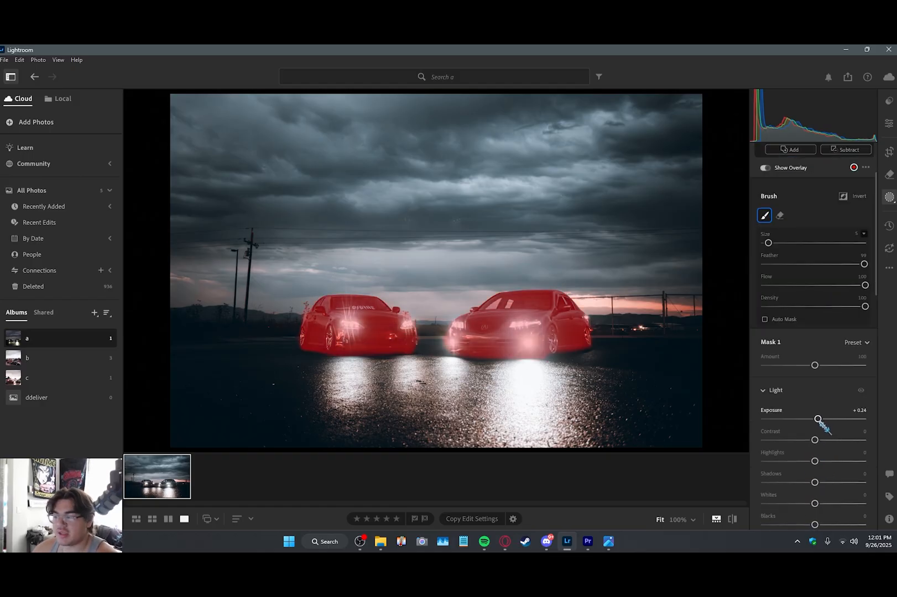
scroll(821, 440, "down", 1)
left_click_drag(814, 459, 822, 460)
scroll(779, 434, "down", 5)
left_click_drag(814, 322, 805, 323)
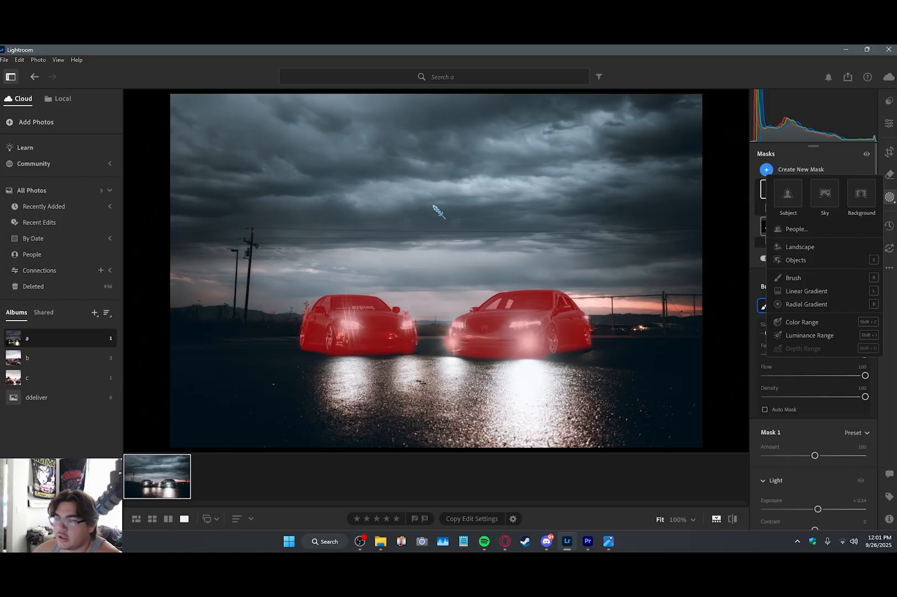
Step: Add a linear gradient mask over the sky, fading from the mid clouds down to just below the cars
key("l")
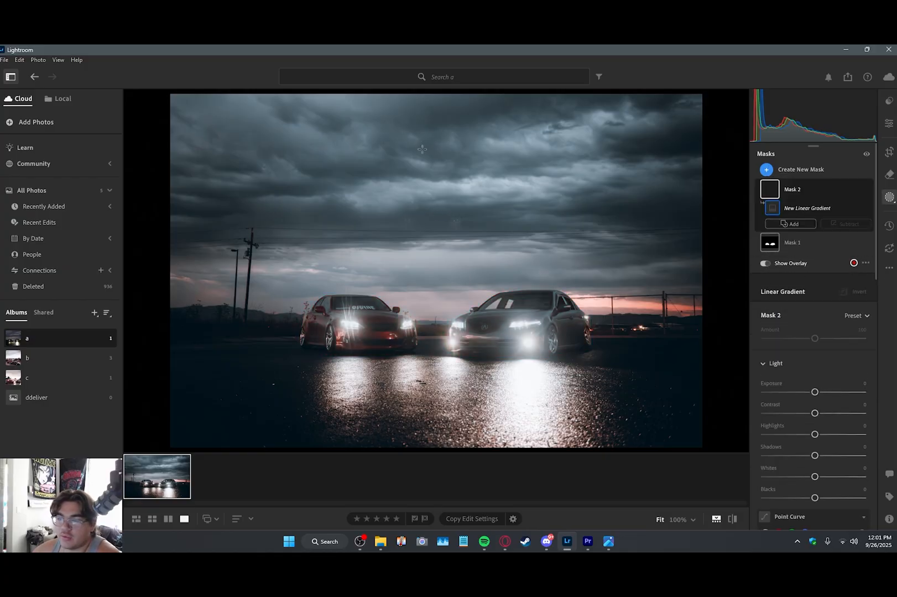
left_click_drag(422, 167, 423, 365)
left_click_drag(455, 133, 463, 191)
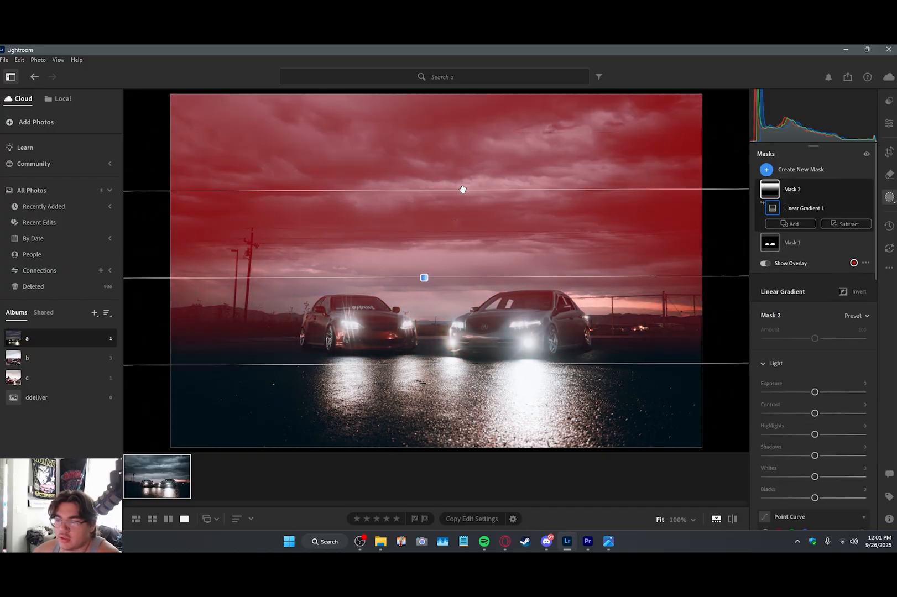
Step: Set the sky gradient mask's Clarity to +20, Dehaze to +6 and Exposure to +0.36
left_click_drag(815, 392, 825, 412)
scroll(824, 395, "down", 10)
left_click_drag(815, 434, 818, 433)
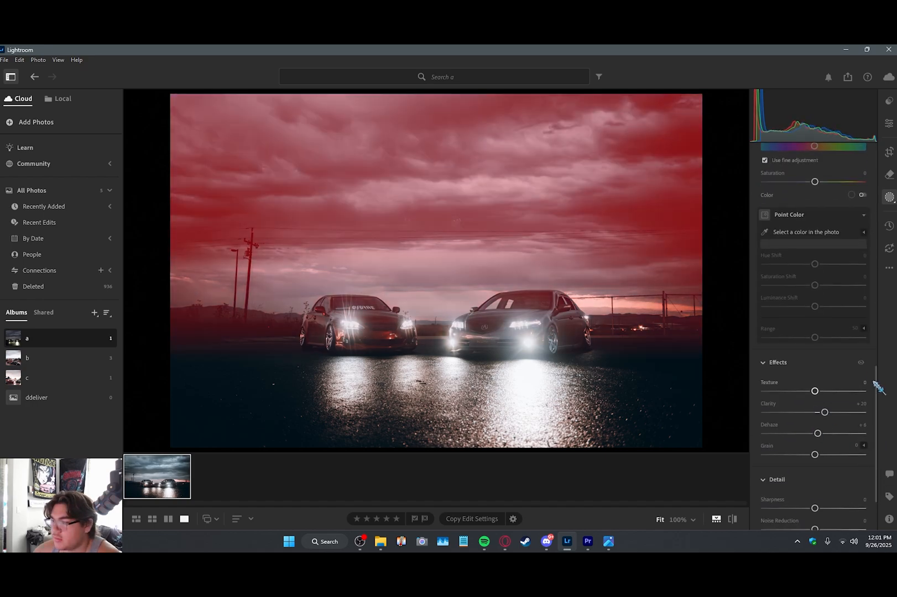
scroll(824, 366, "up", 10)
scroll(824, 367, "down", 5)
left_click_drag(815, 384, 822, 384)
scroll(789, 338, "up", 7)
Step: Create an object mask on the red car's windshield and side windows and set its Exposure to -0.60
left_click(767, 170)
left_click(792, 238)
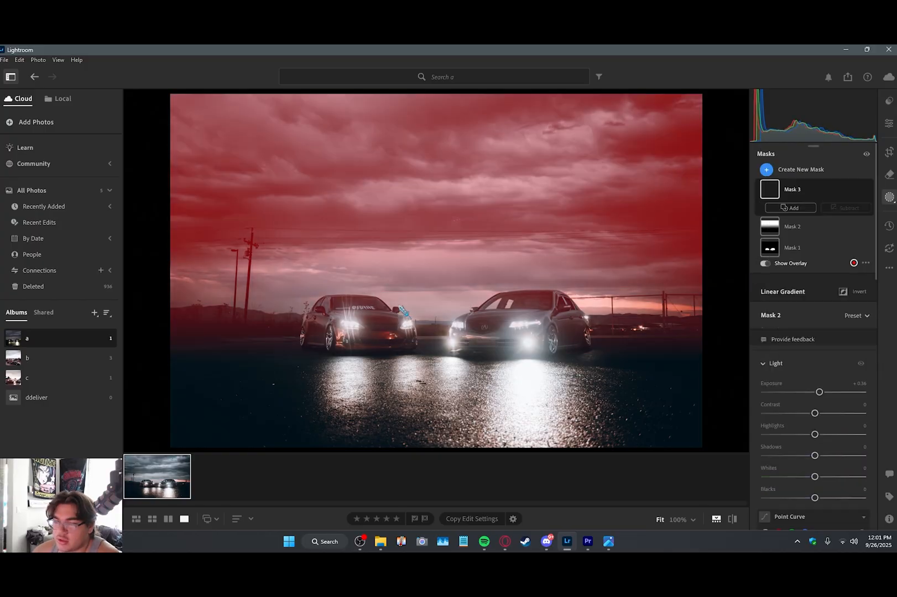
key("[")
key("[")
left_click(322, 307)
left_click_drag(815, 480, 808, 480)
left_click(362, 303)
Step: Create an object mask on the silver car's windshield and set its Exposure to -0.76
left_click(767, 169)
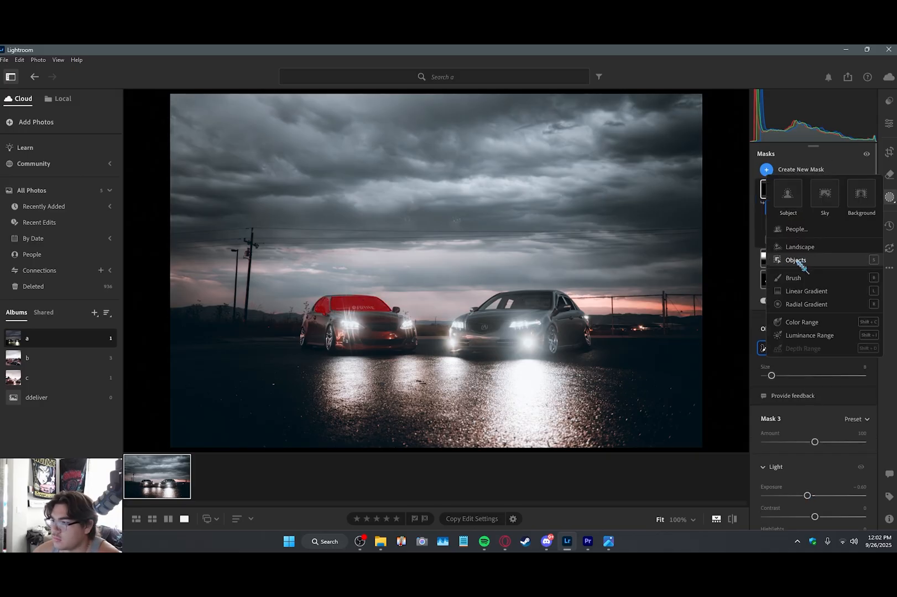
left_click(797, 259)
left_click(534, 302)
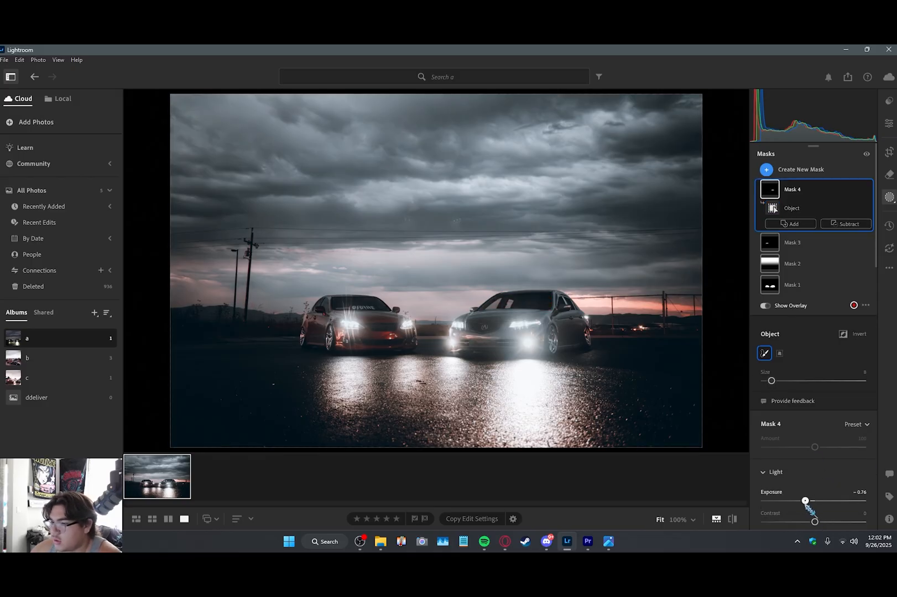
scroll(811, 498, "down", 10)
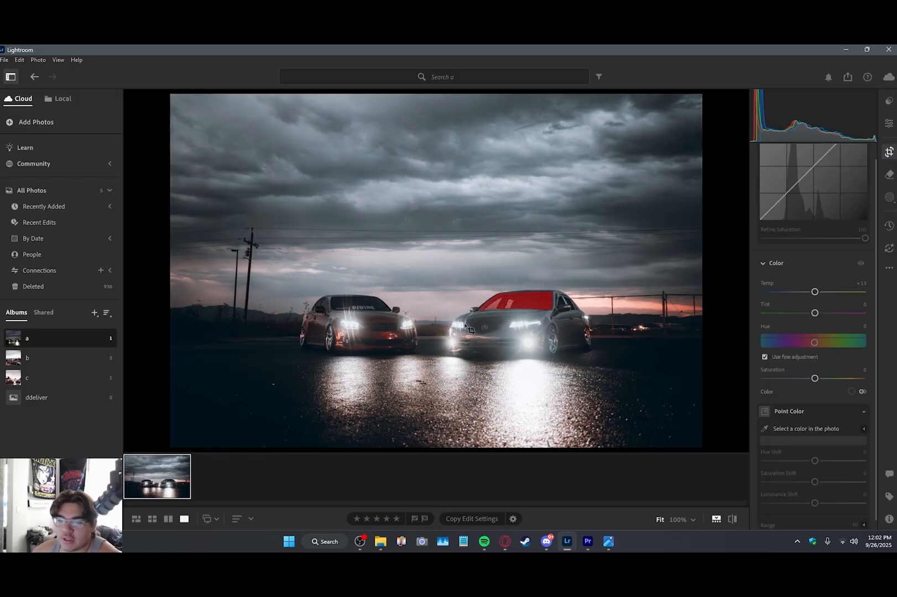
Step: Crop the night photo to a 2 x 1 aspect ratio and reposition it around the two cars
key("c")
left_click(792, 157)
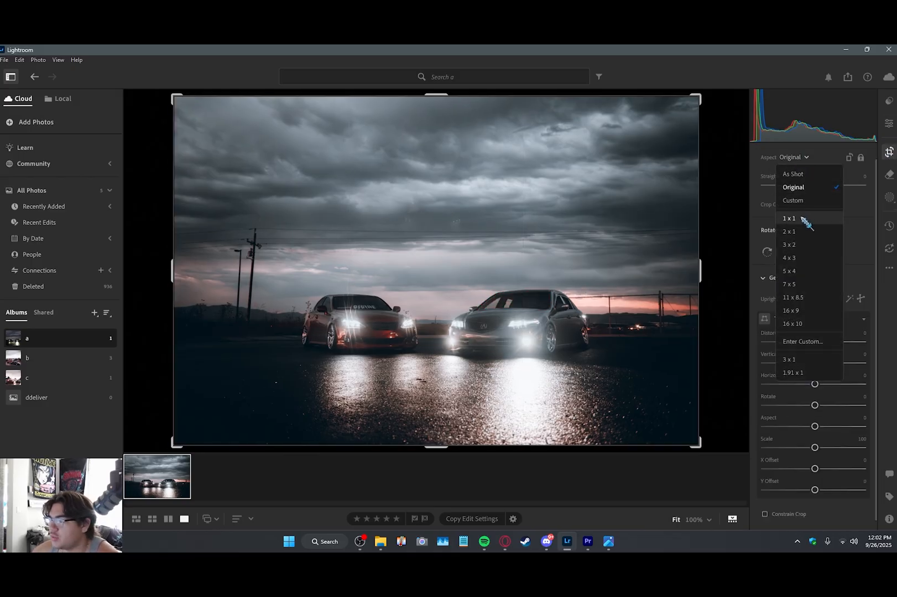
left_click(782, 243)
left_click_drag(476, 299, 479, 285)
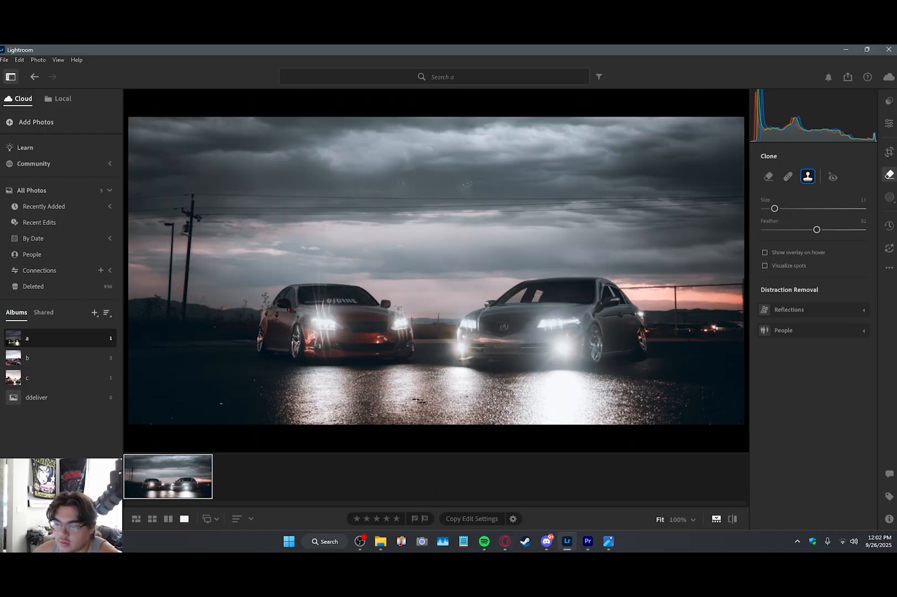
Step: Discard the clone spot on the wet pavement and erase the dark mark there with a size 11 generative Remove brush
left_click(416, 400)
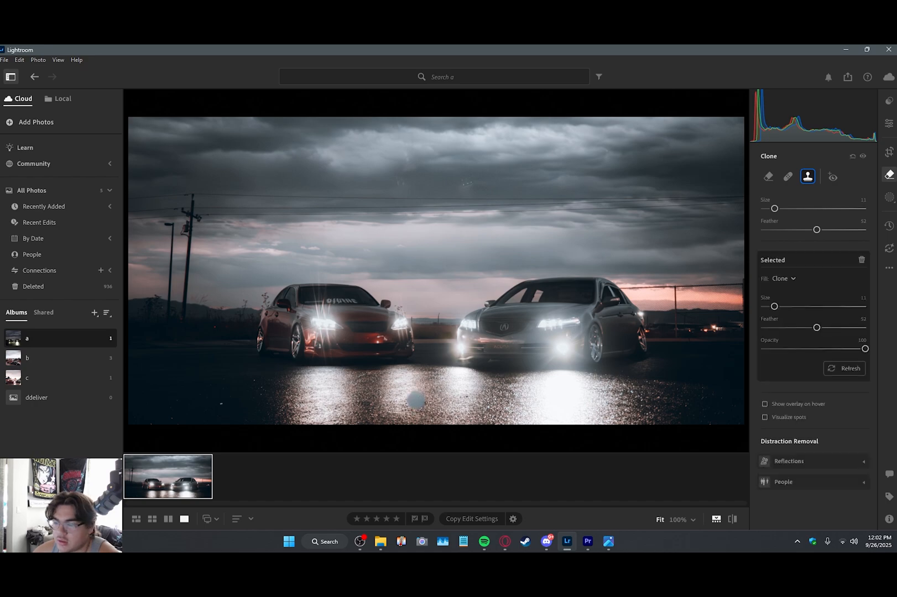
left_click(862, 260)
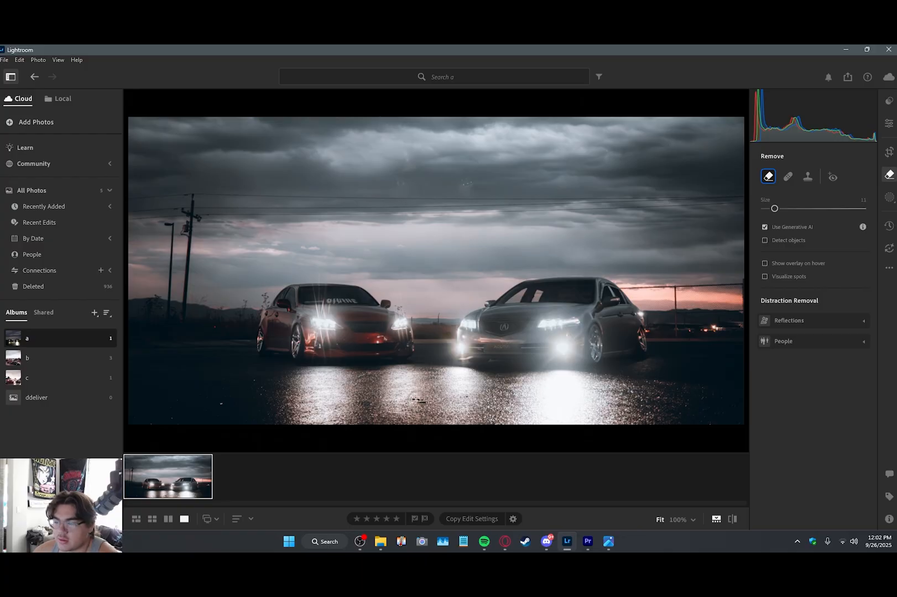
left_click(418, 402)
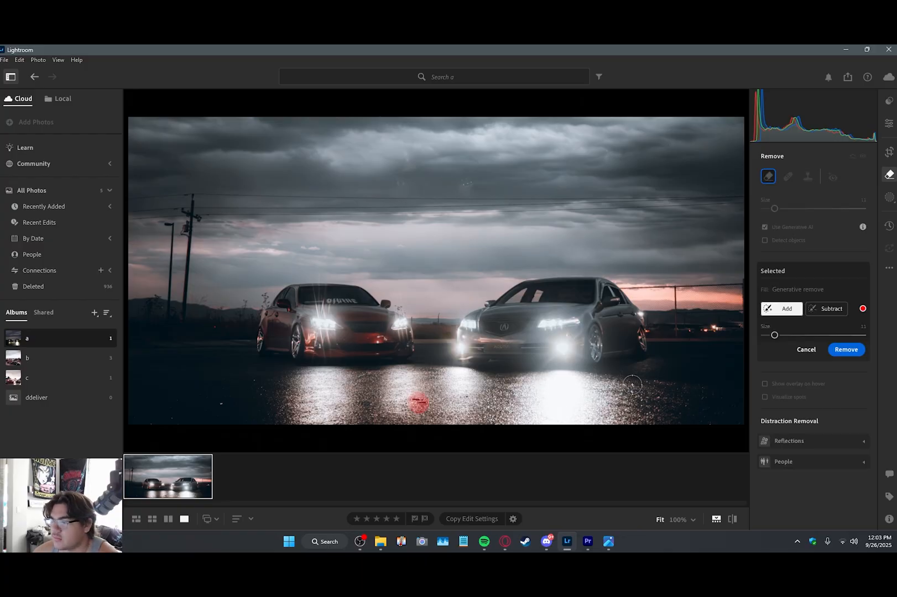
left_click(842, 353)
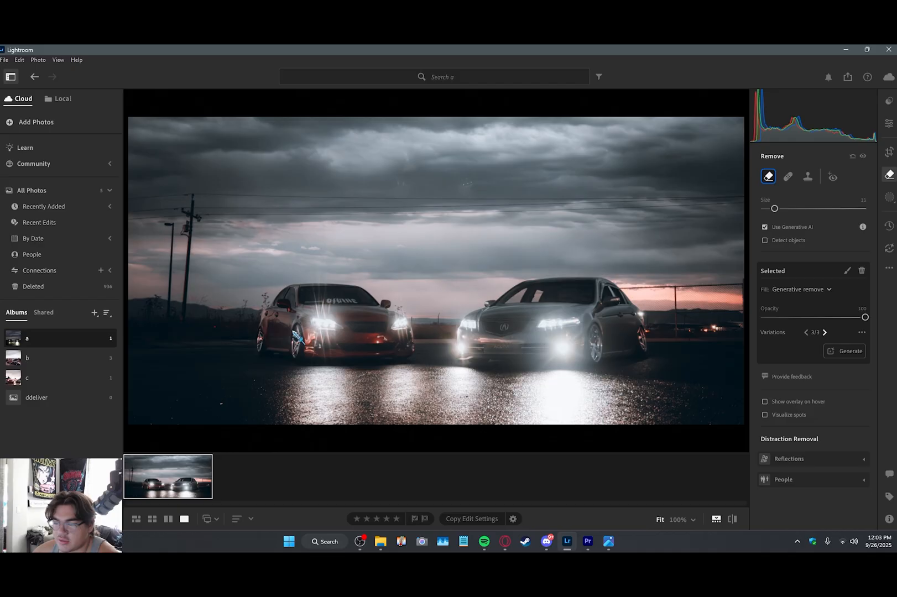
Step: Generatively remove the utility poles and the power lines across the sky with a size 20 brush
scroll(200, 352, "up", 5)
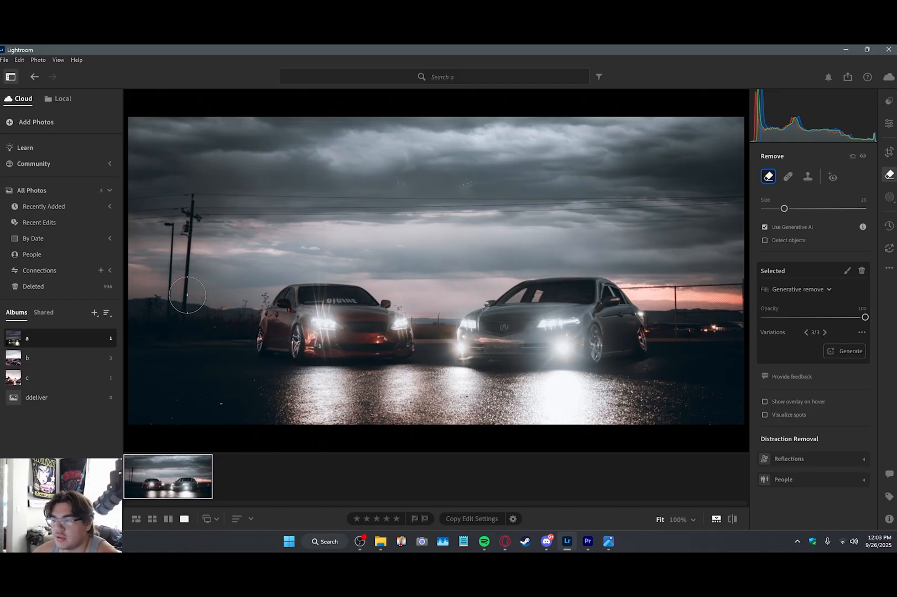
mouse_move(194, 292)
left_mouse_down()
mouse_move(133, 301)
mouse_move(180, 298)
mouse_move(181, 201)
mouse_move(106, 203)
mouse_move(130, 211)
mouse_move(337, 199)
mouse_move(762, 199)
left_mouse_up()
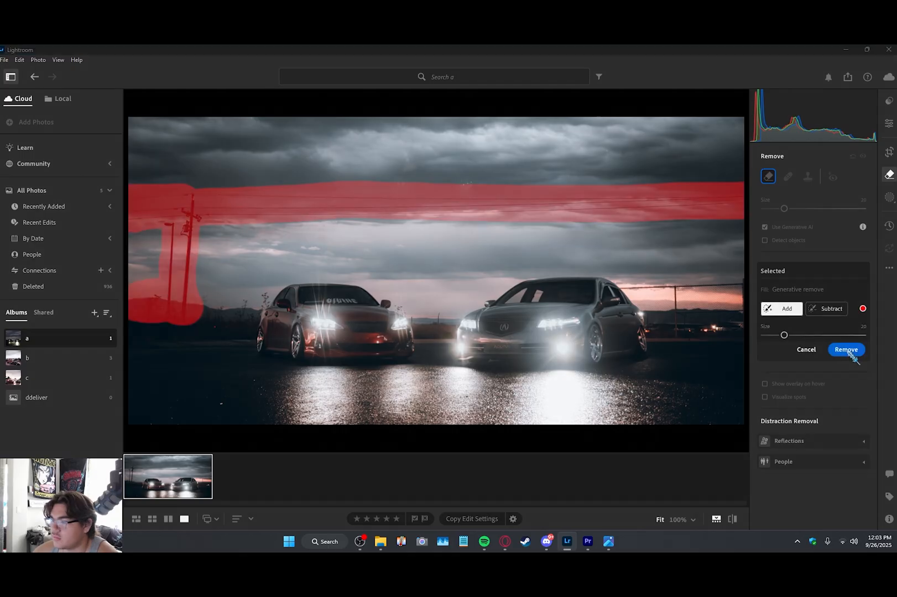
left_click(846, 350)
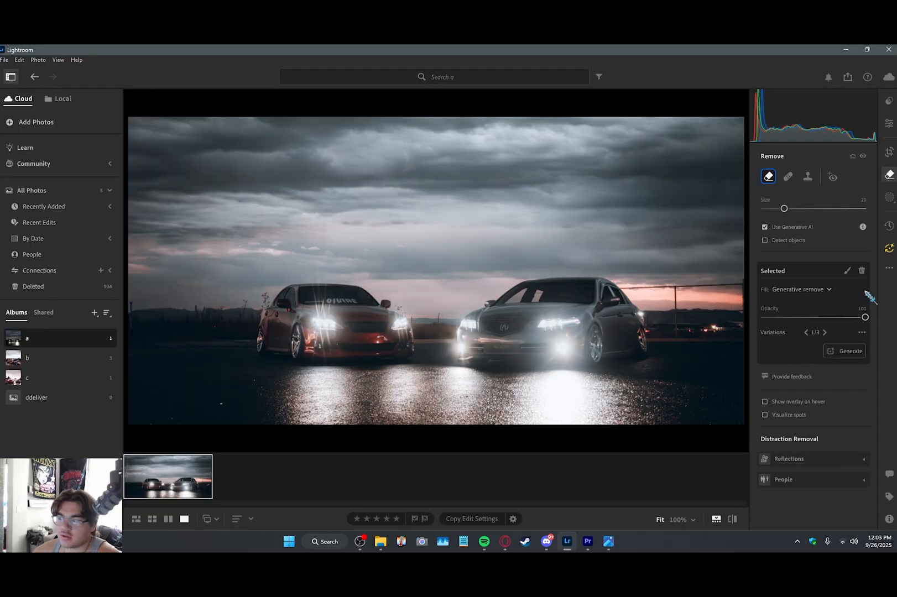
Step: Choose variation 1 of the pole and power line removal and update the outdated Denoise, Remove and Masking settings
left_click(827, 333)
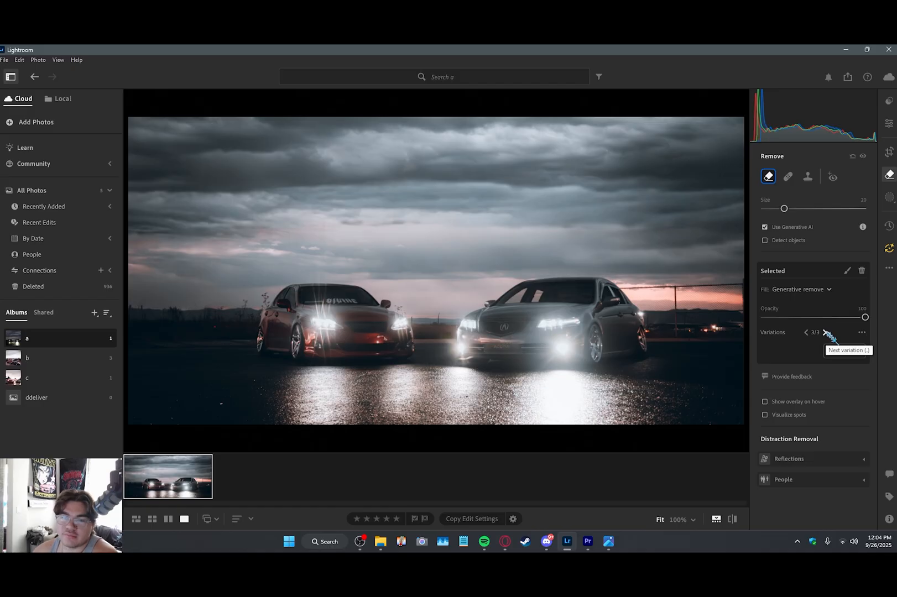
left_click(827, 332)
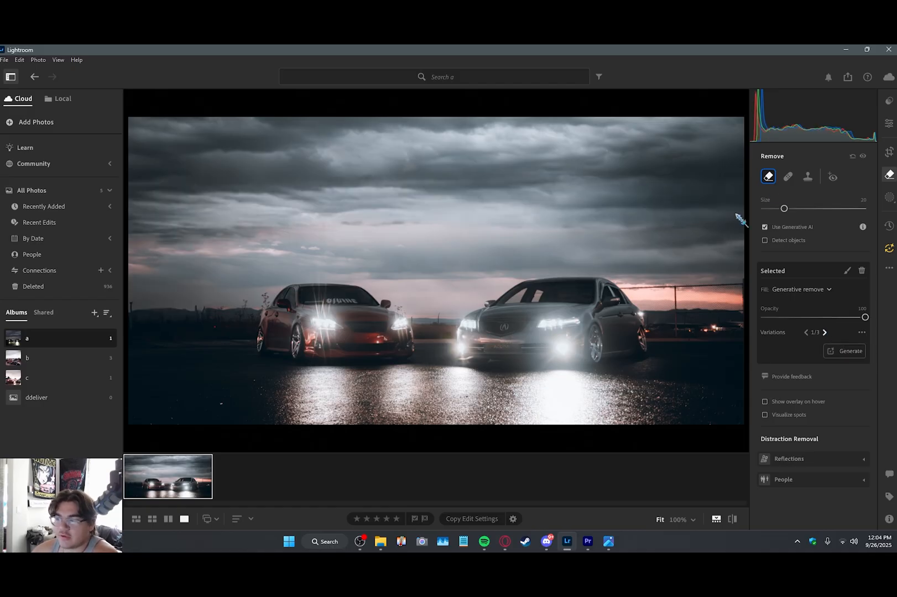
left_click(890, 250)
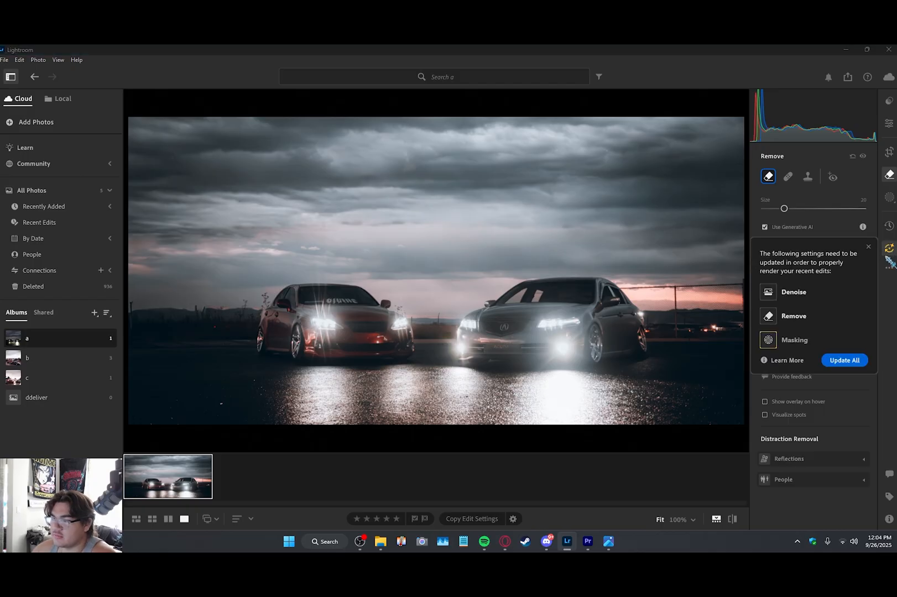
left_click(842, 359)
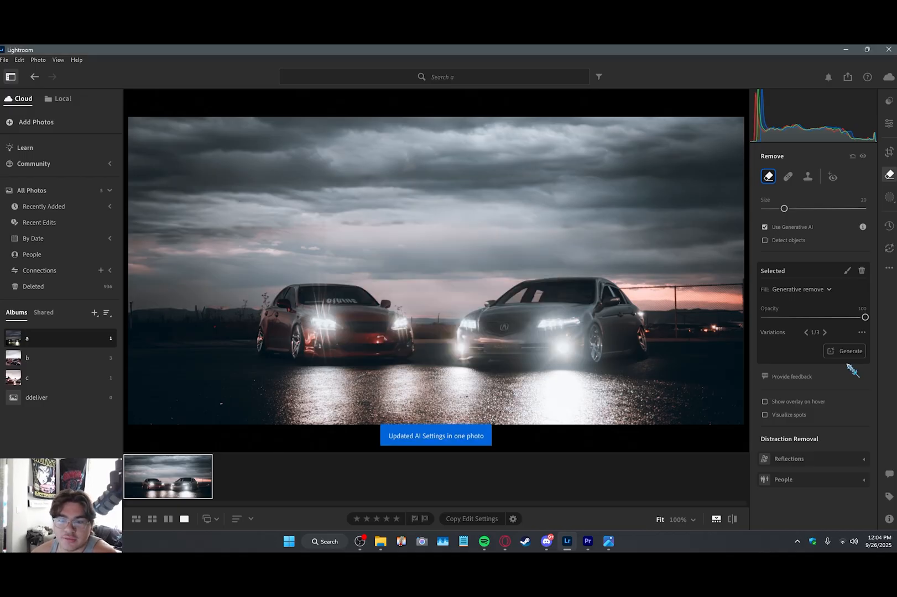
Step: Select orange in the Color Mixer and set the photo's Temp to 6,930
left_click(893, 127)
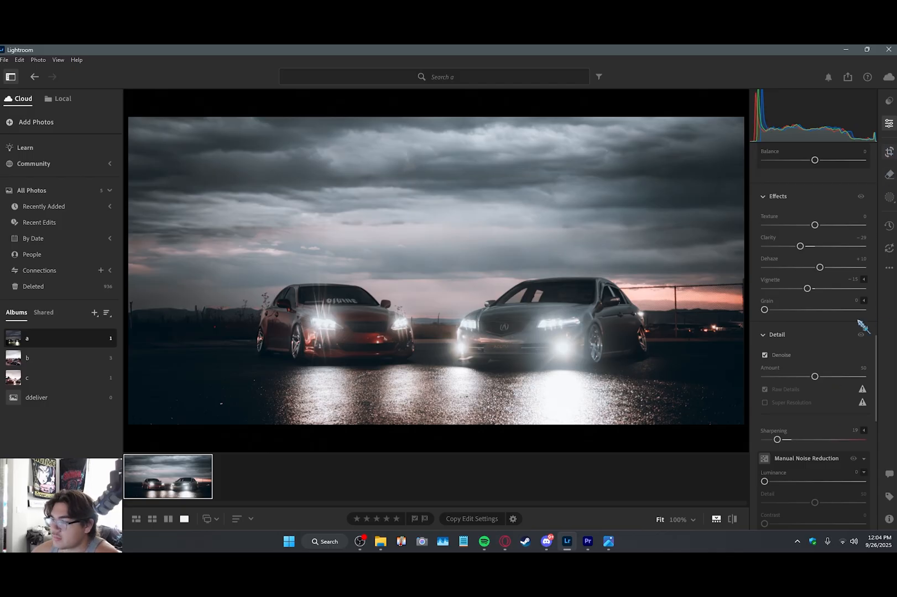
left_click_drag(877, 341, 875, 192)
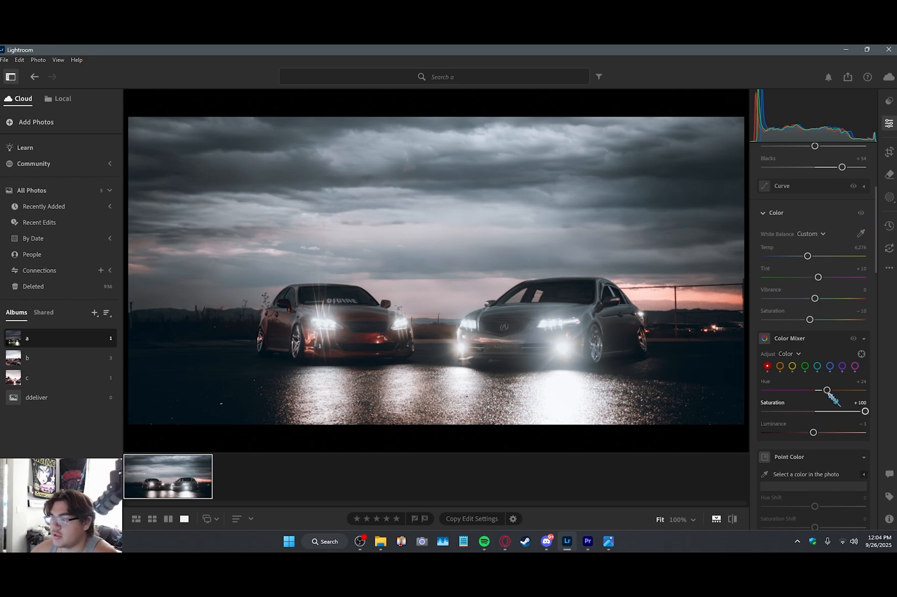
left_click(781, 367)
left_click_drag(809, 257, 815, 256)
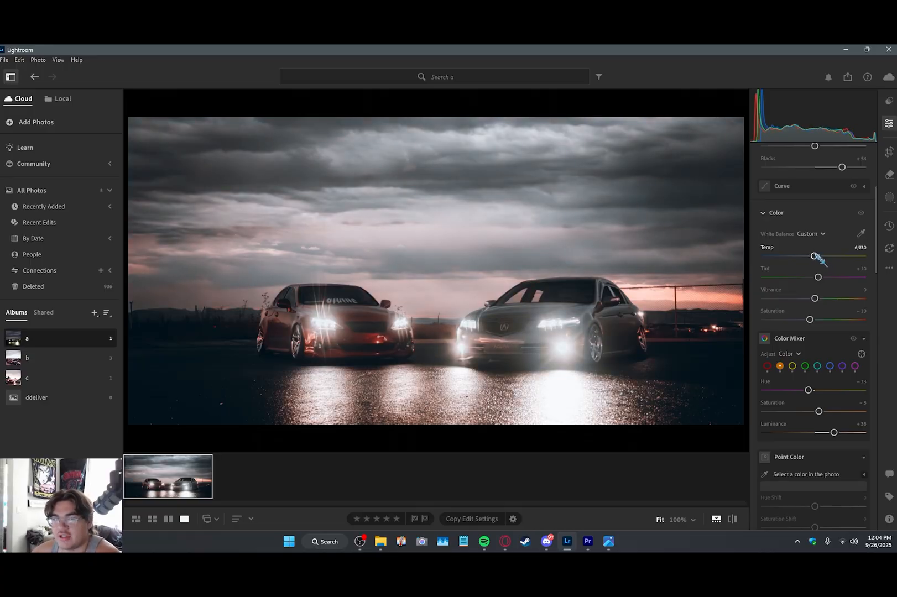